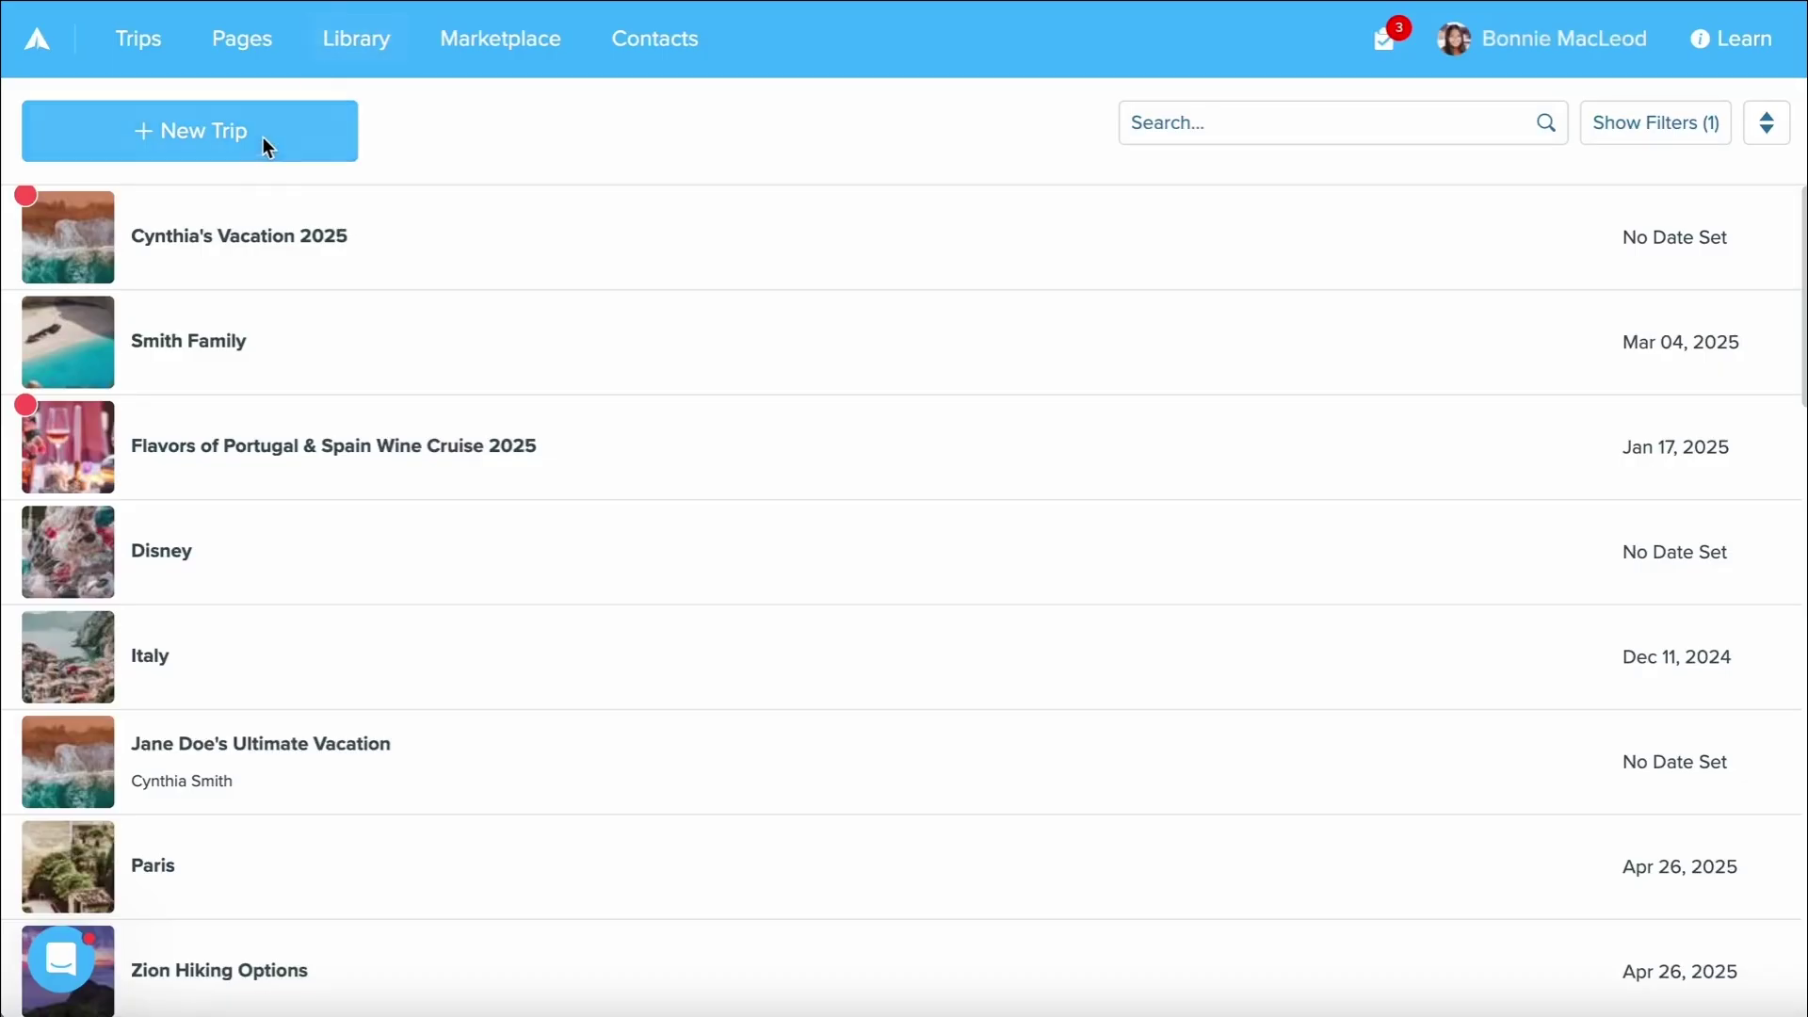
Create a new trip with a proposal, titled with the client's name followed by 'Trip'.
click(246, 149)
click(268, 233)
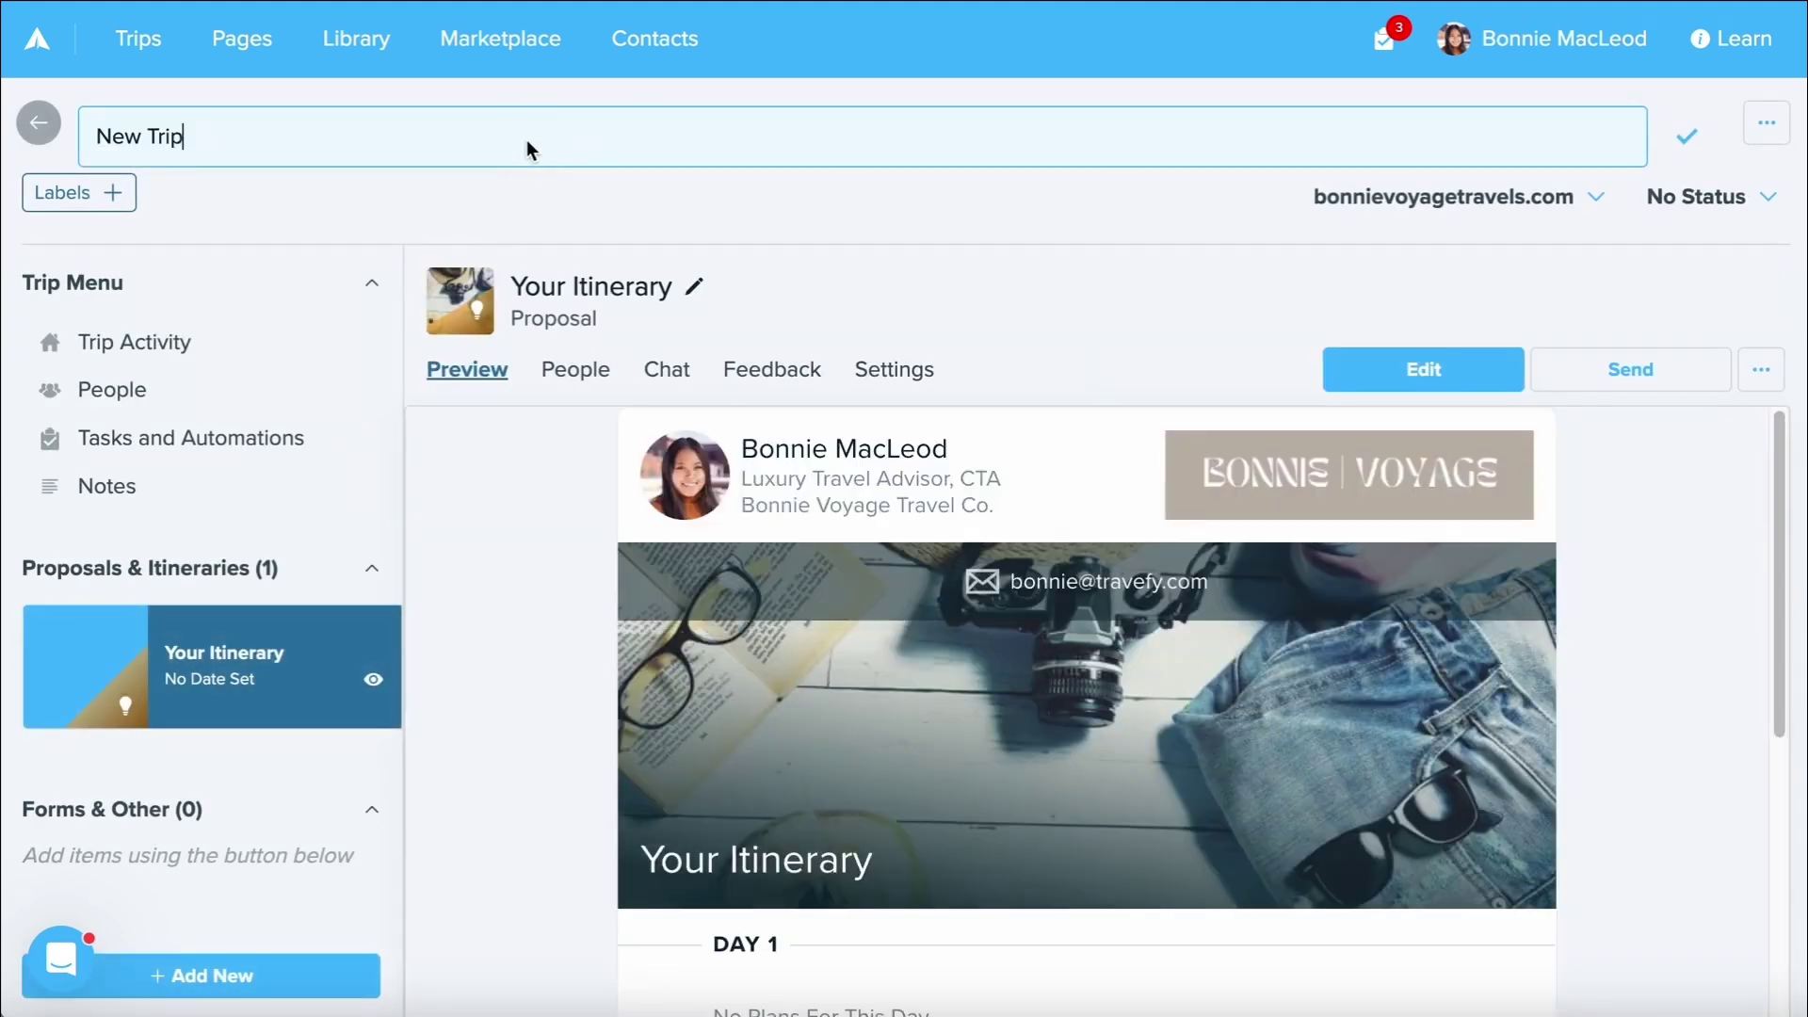
text(cynthia's Trip)
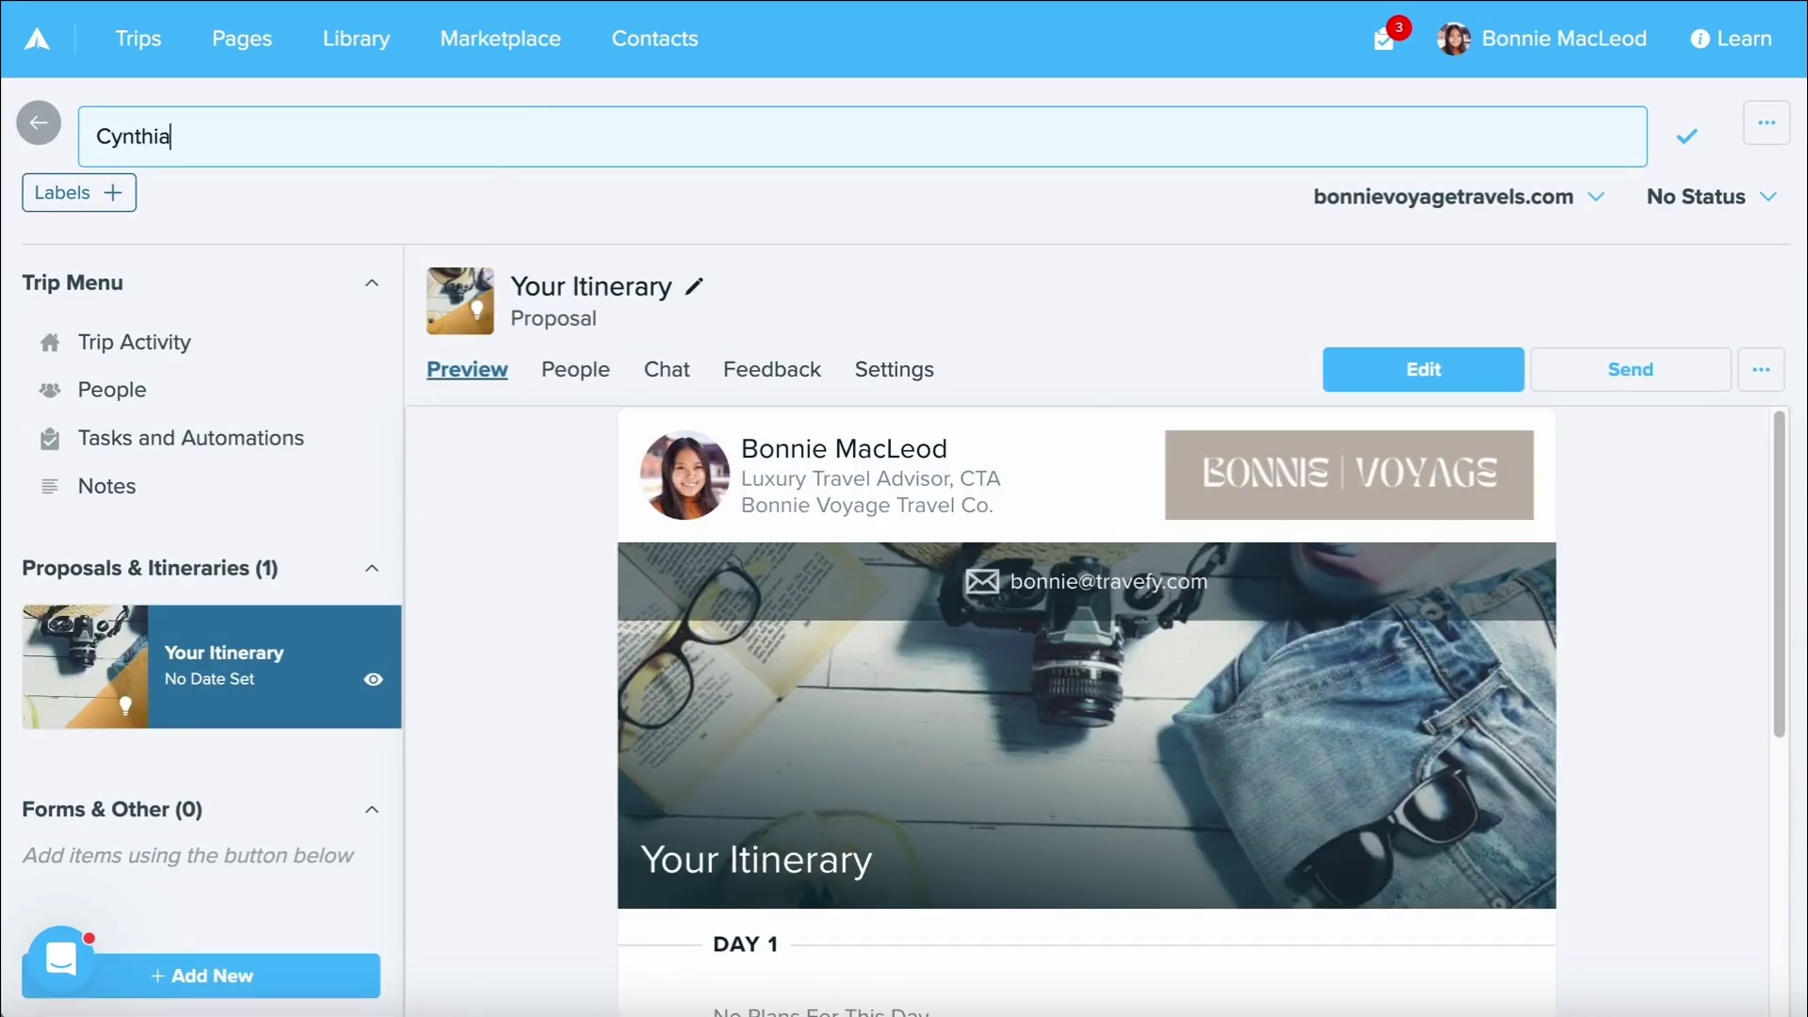
Tag the trip with the 'all inclusives' label.
click(91, 200)
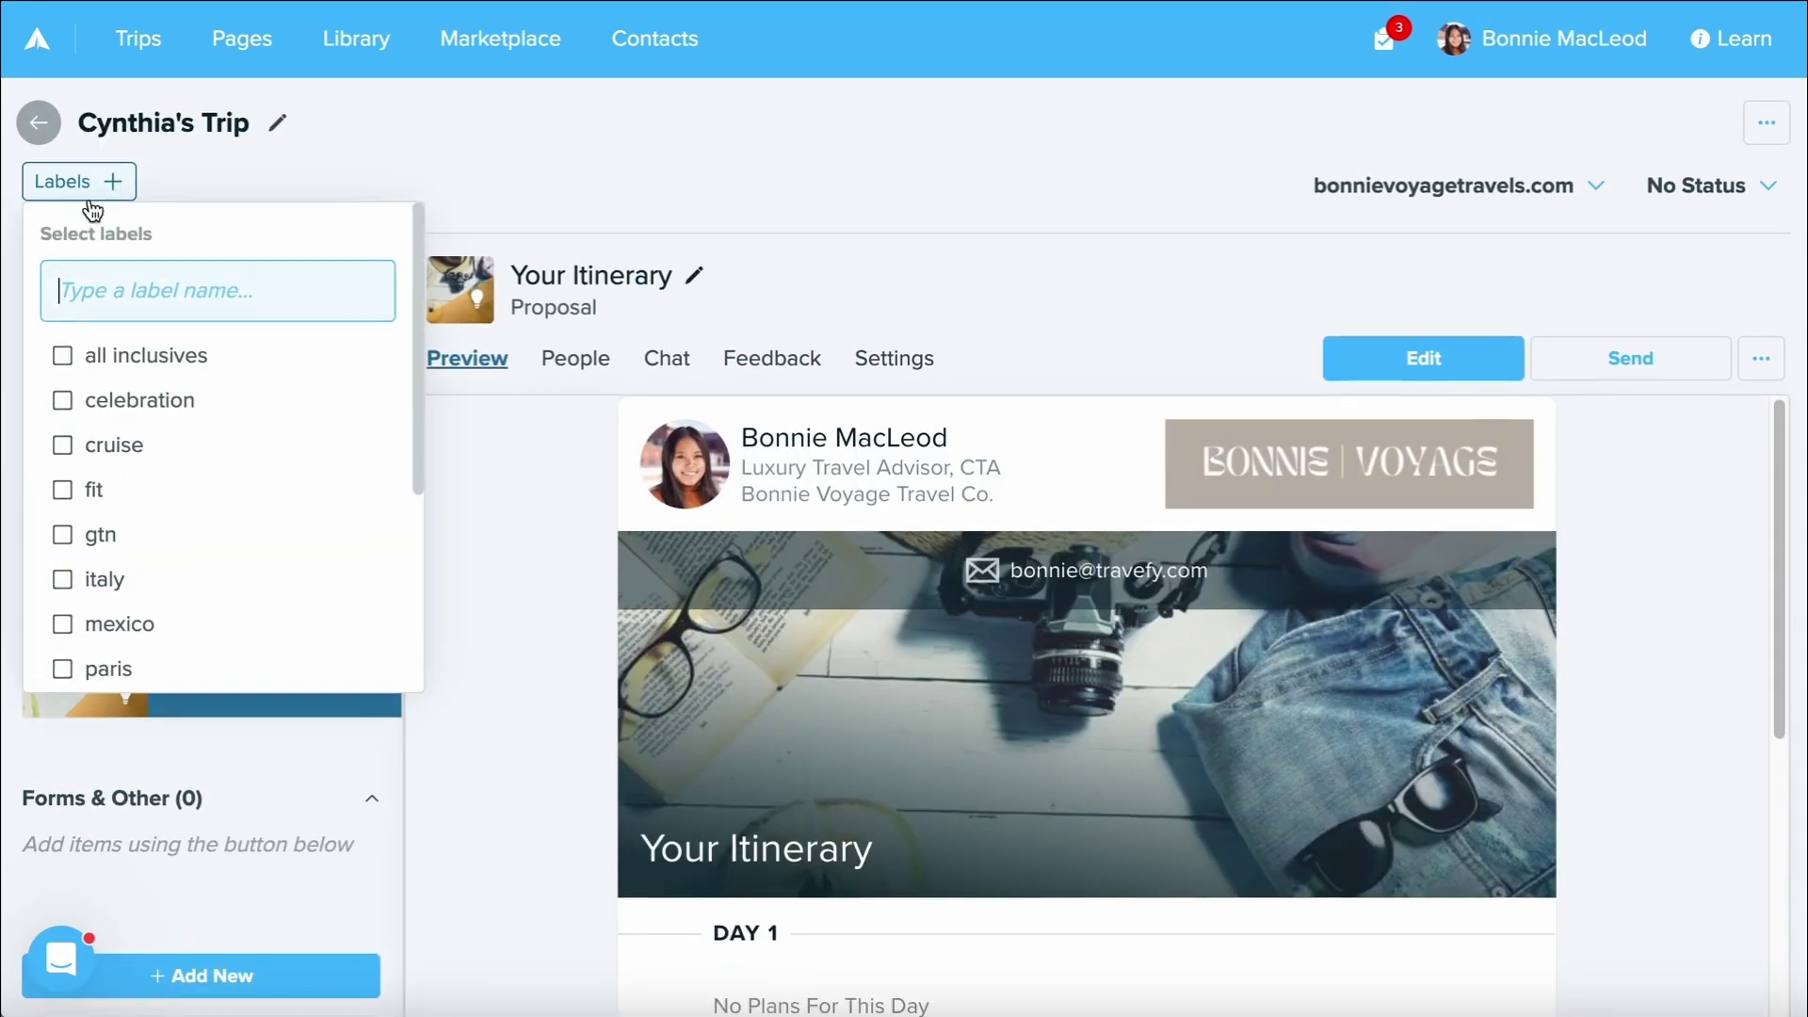
click(142, 355)
click(497, 195)
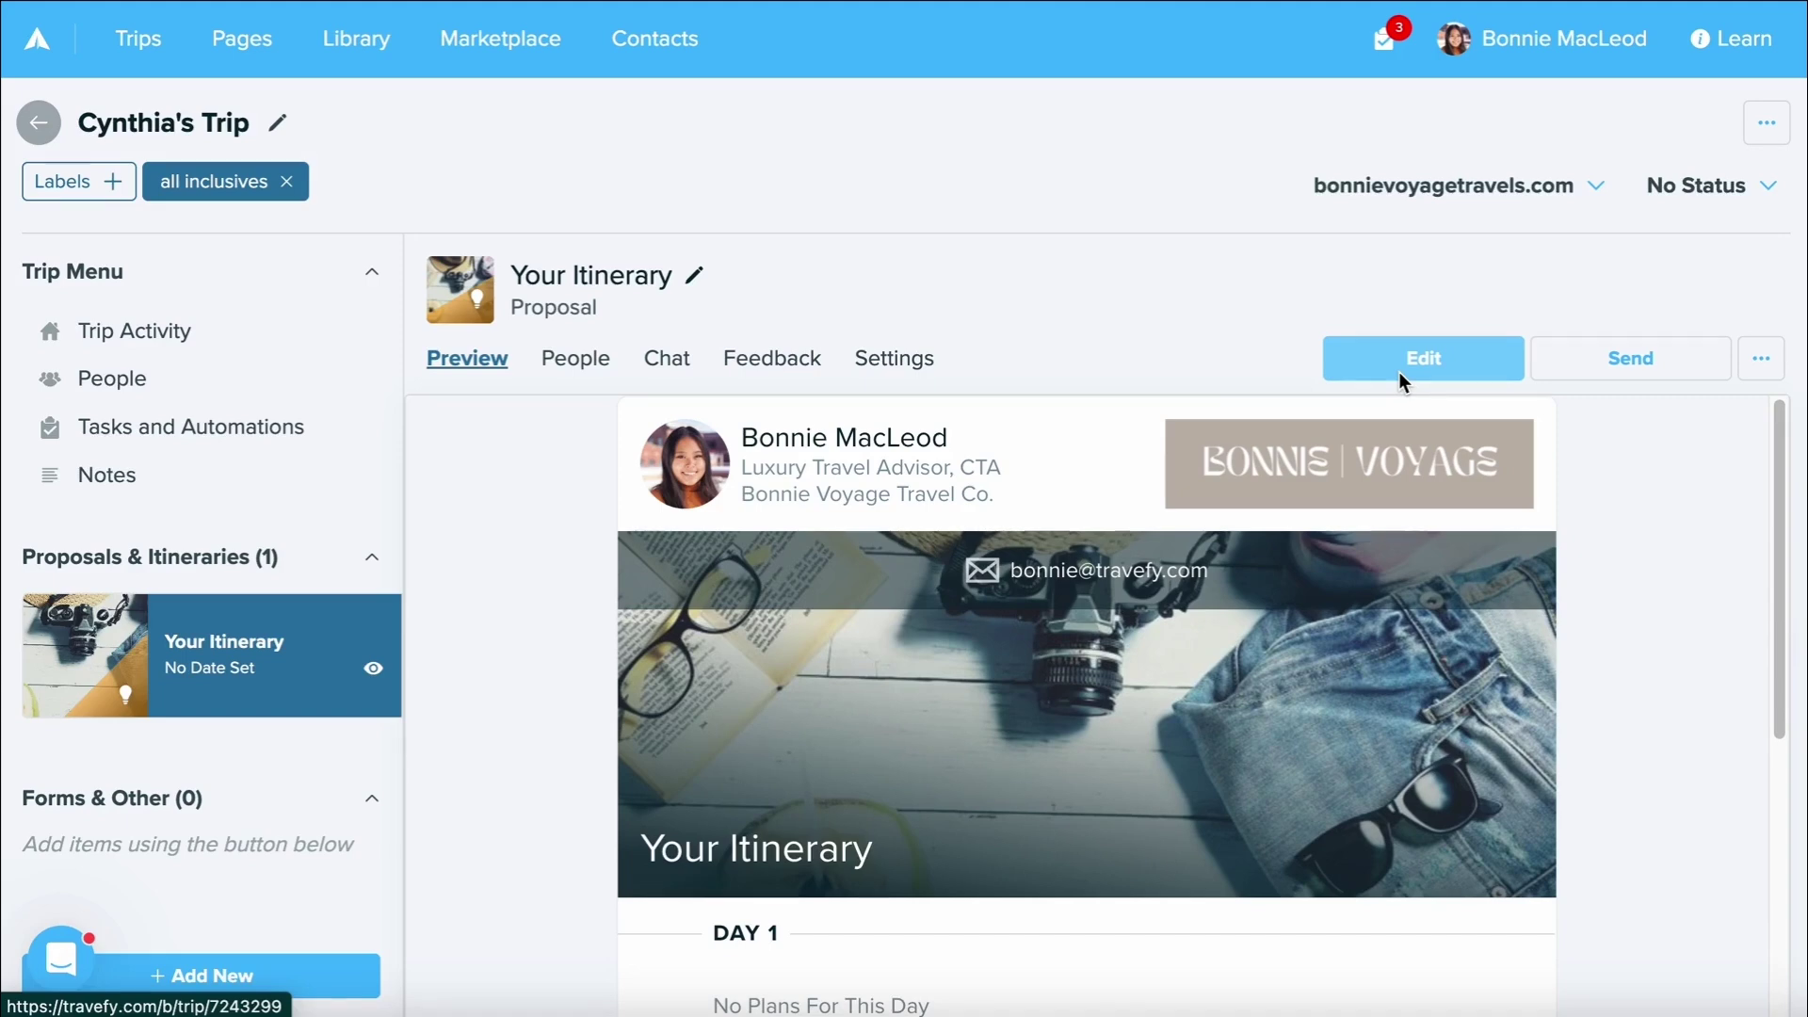
Add the library's Paris, France proposal, rename it 'Paris, France', and return to the trips list.
scroll(262, 883, down, 1)
scroll(262, 893, up, 1)
click(266, 980)
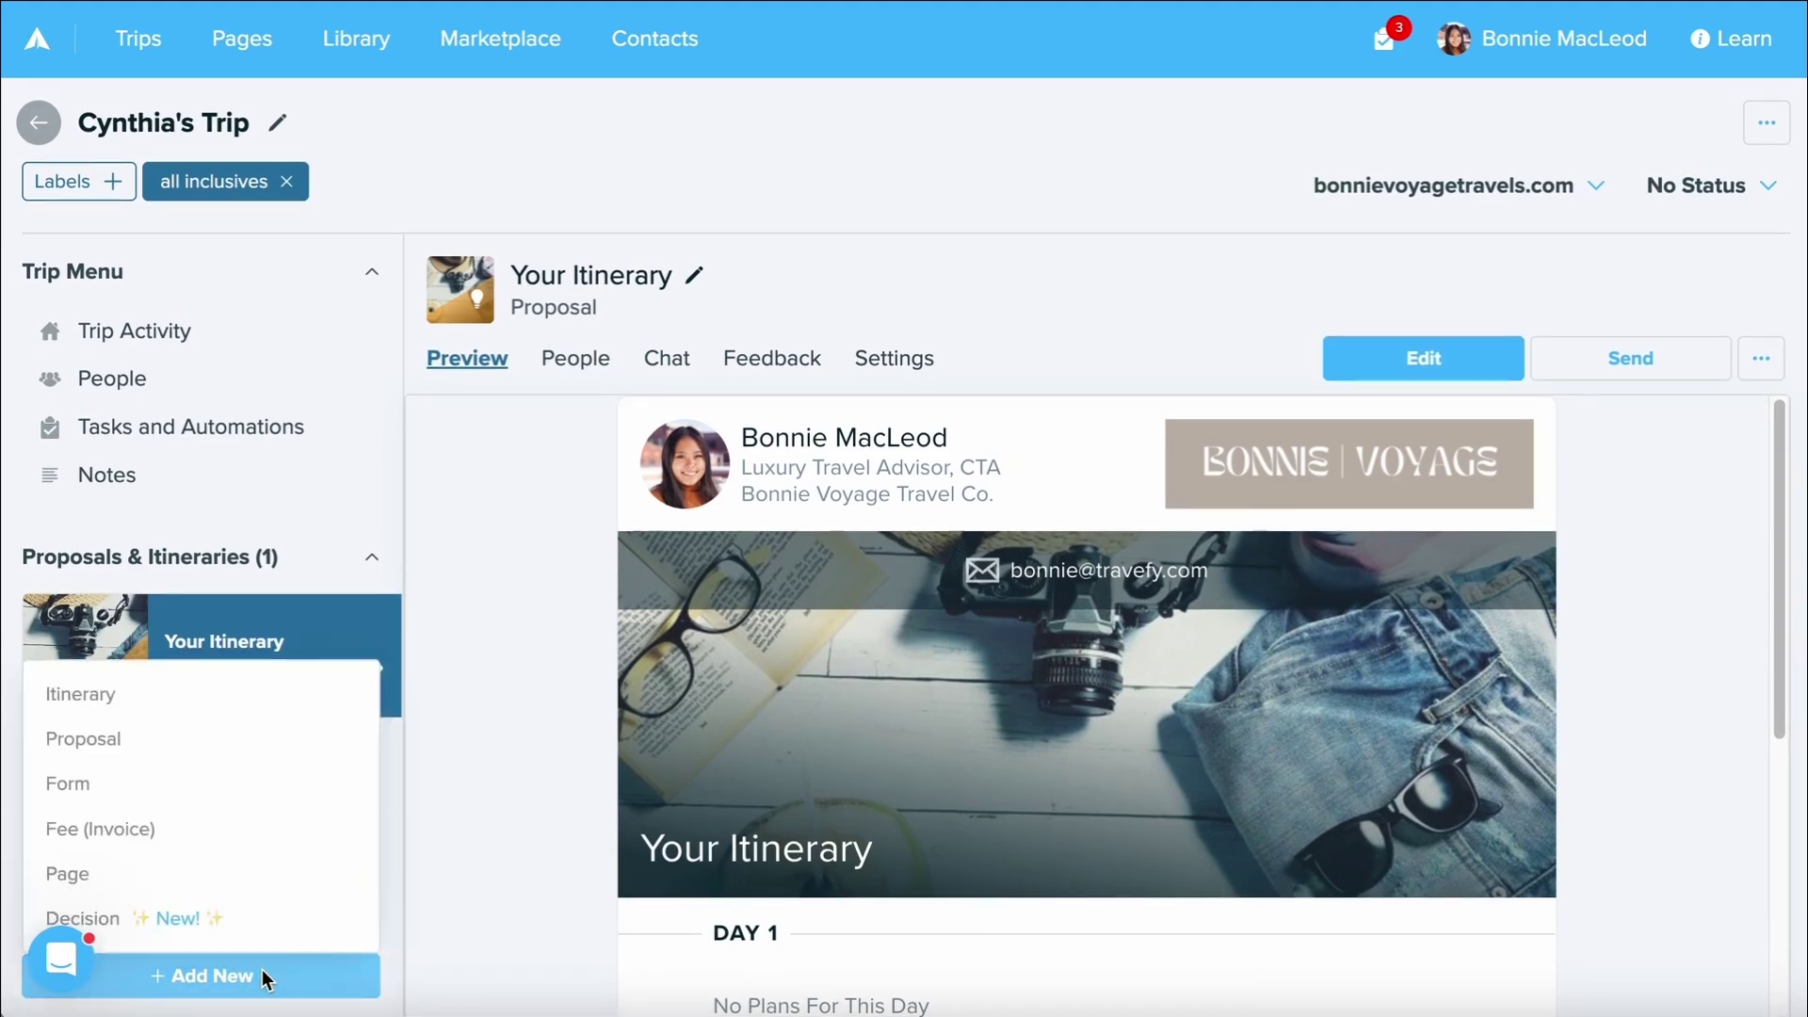
click(232, 739)
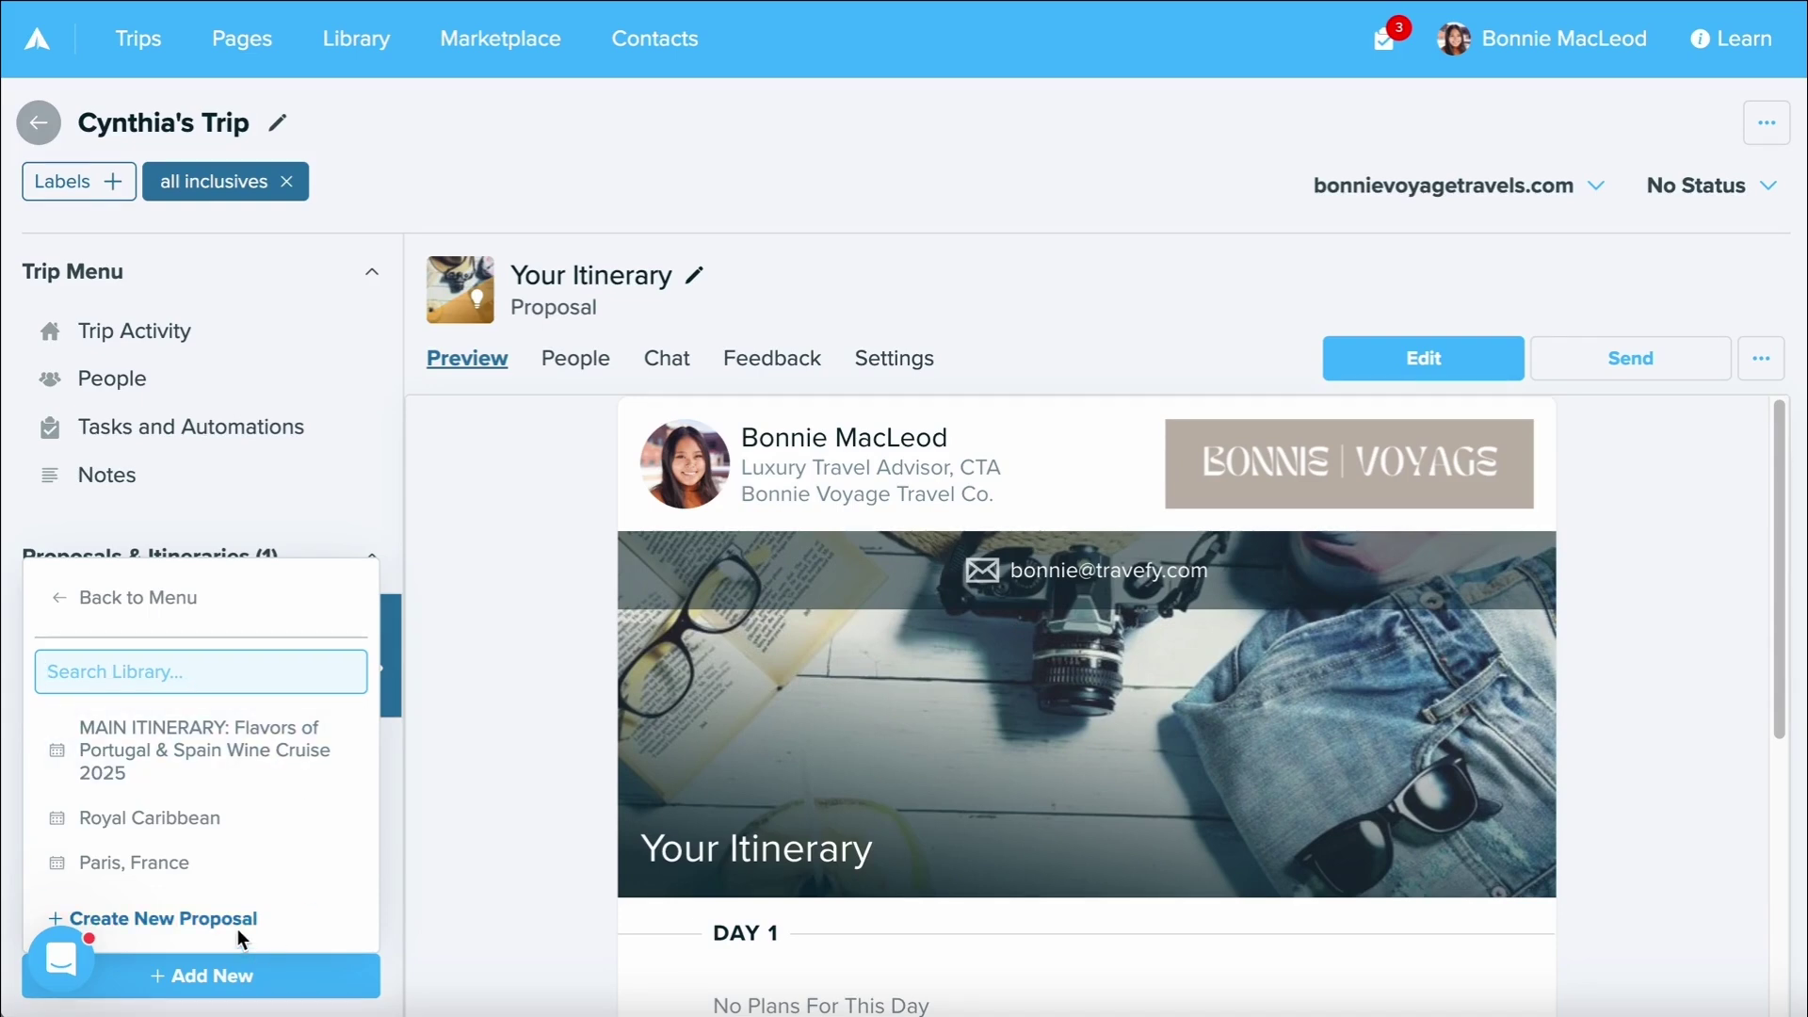
click(145, 874)
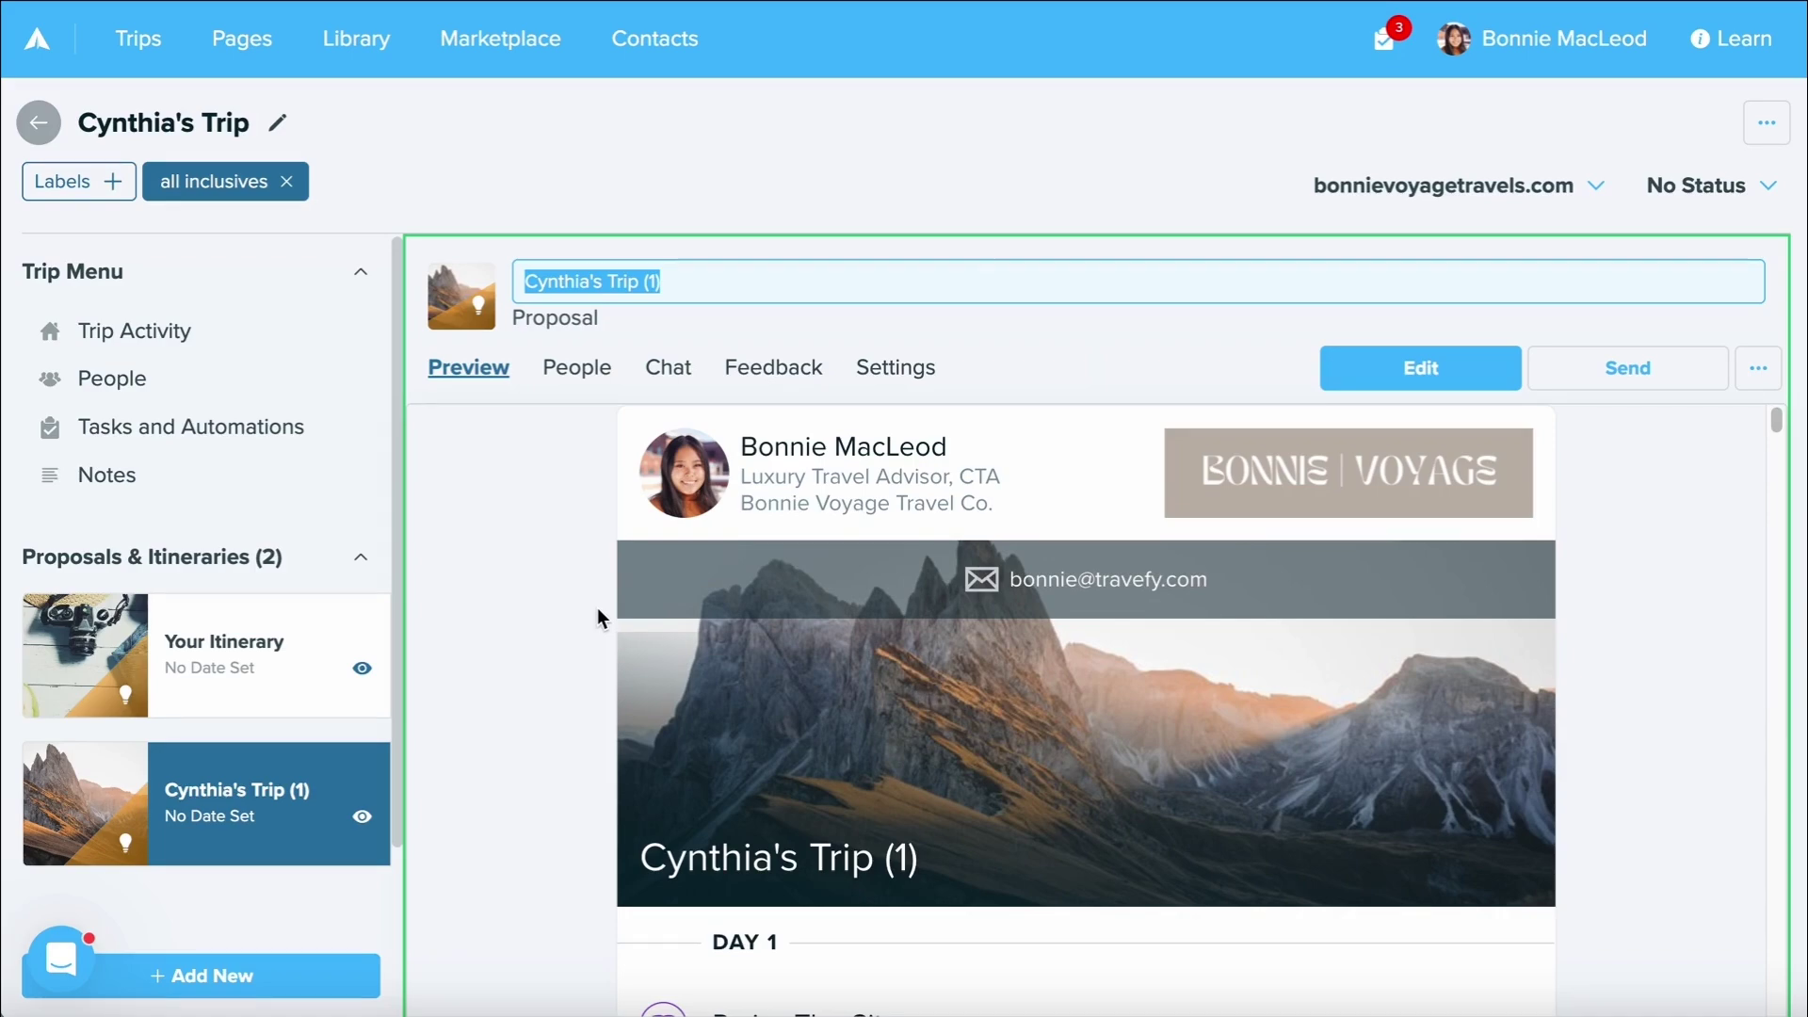
scroll(597, 608, down, 7)
click(684, 269)
text(Paris,)
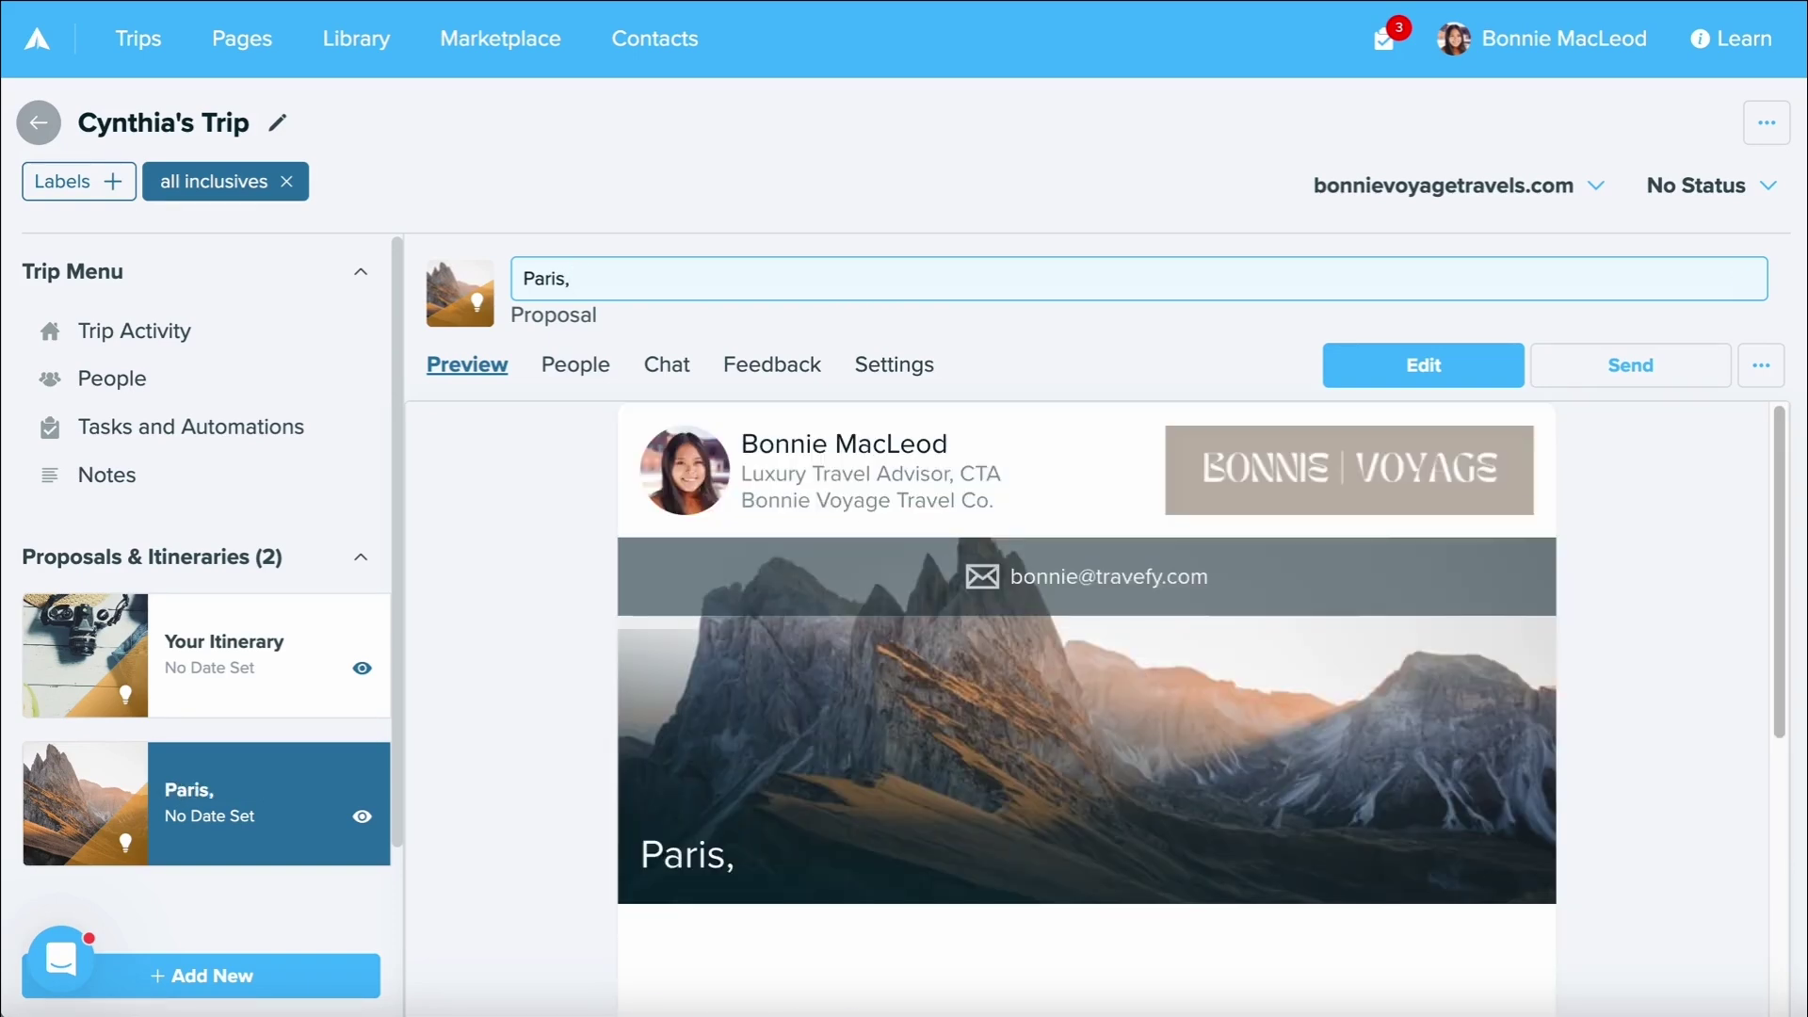
text( France)
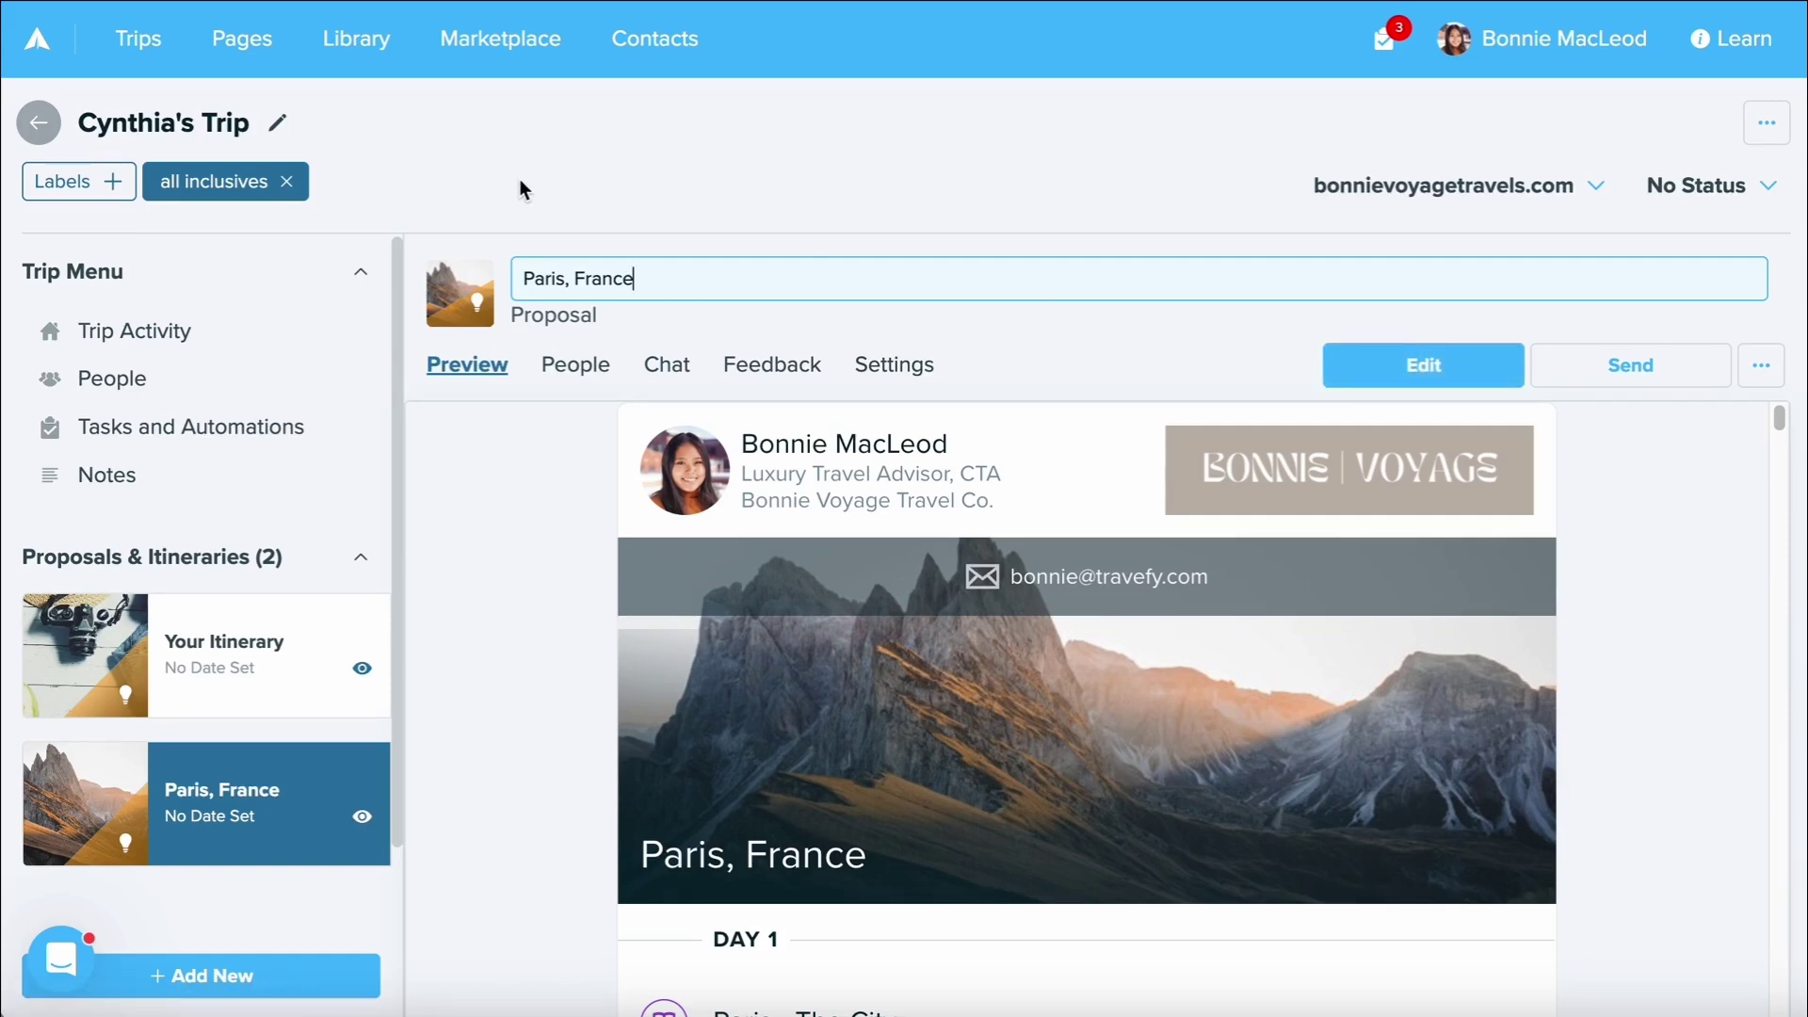
click(40, 131)
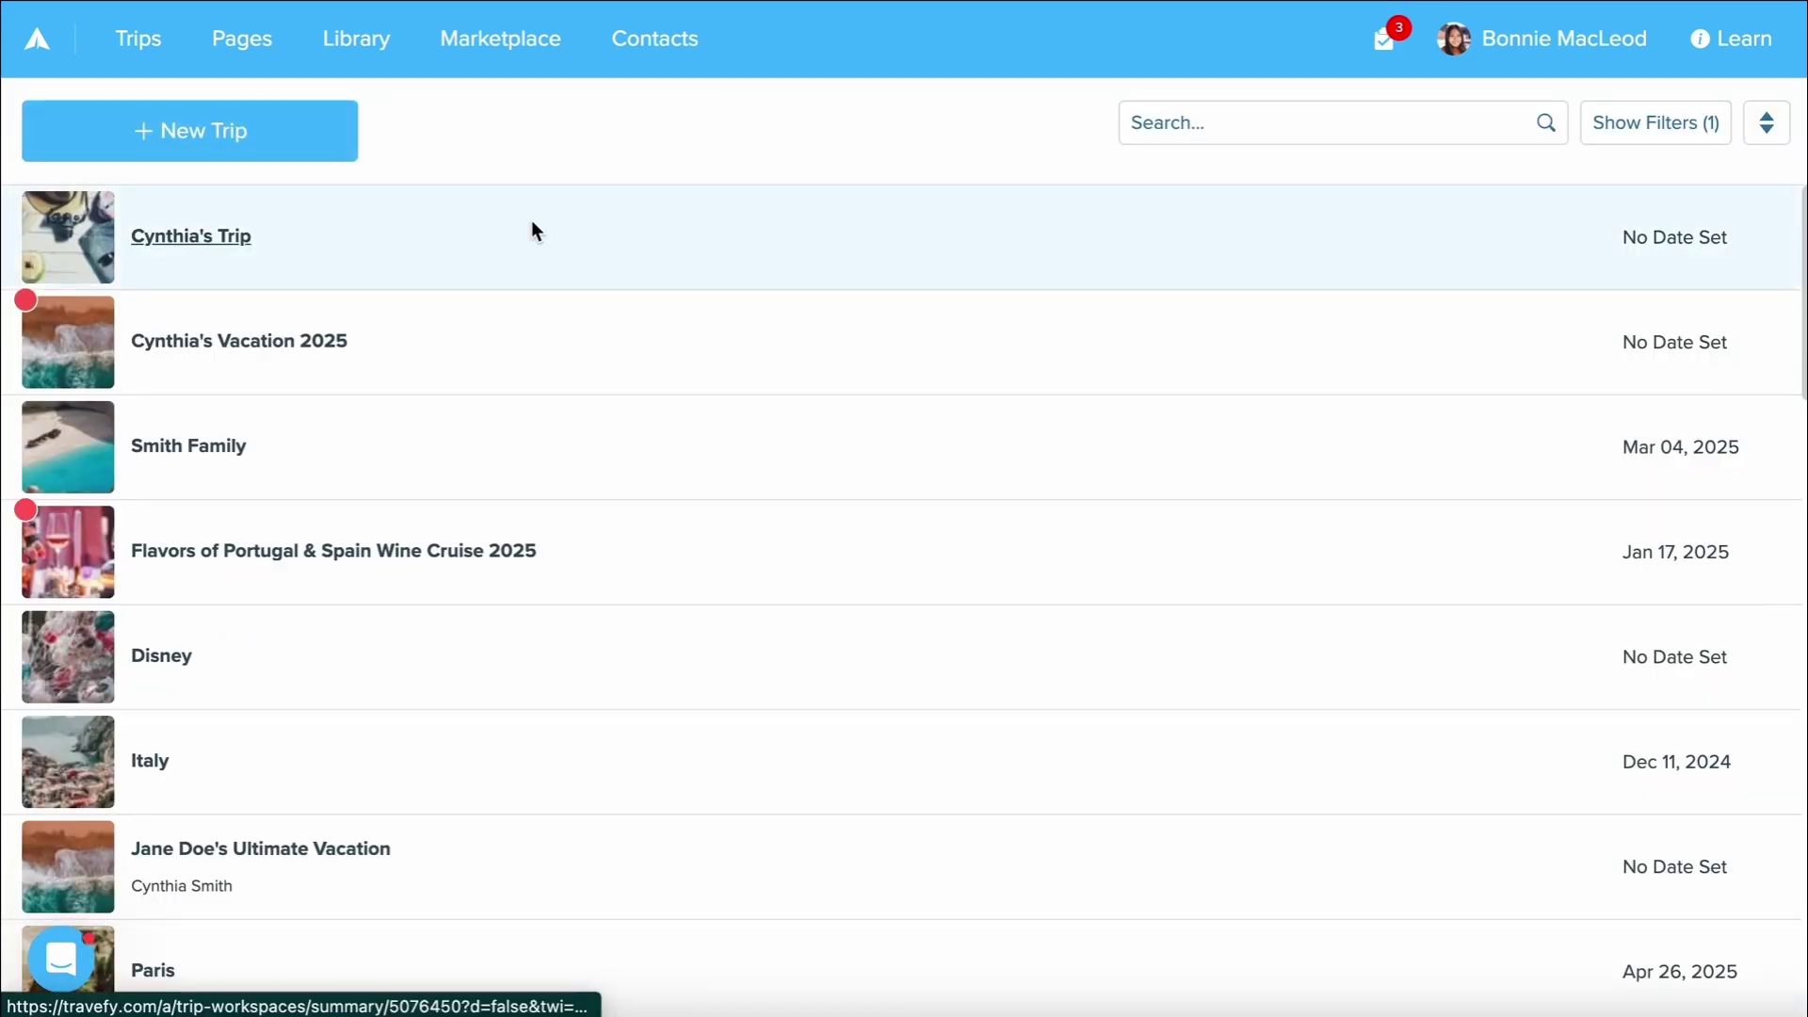
Copy the client's Vacation 2025 proposal into the client's new trip with Copy to Existing Trip.
scroll(532, 224, down, 2)
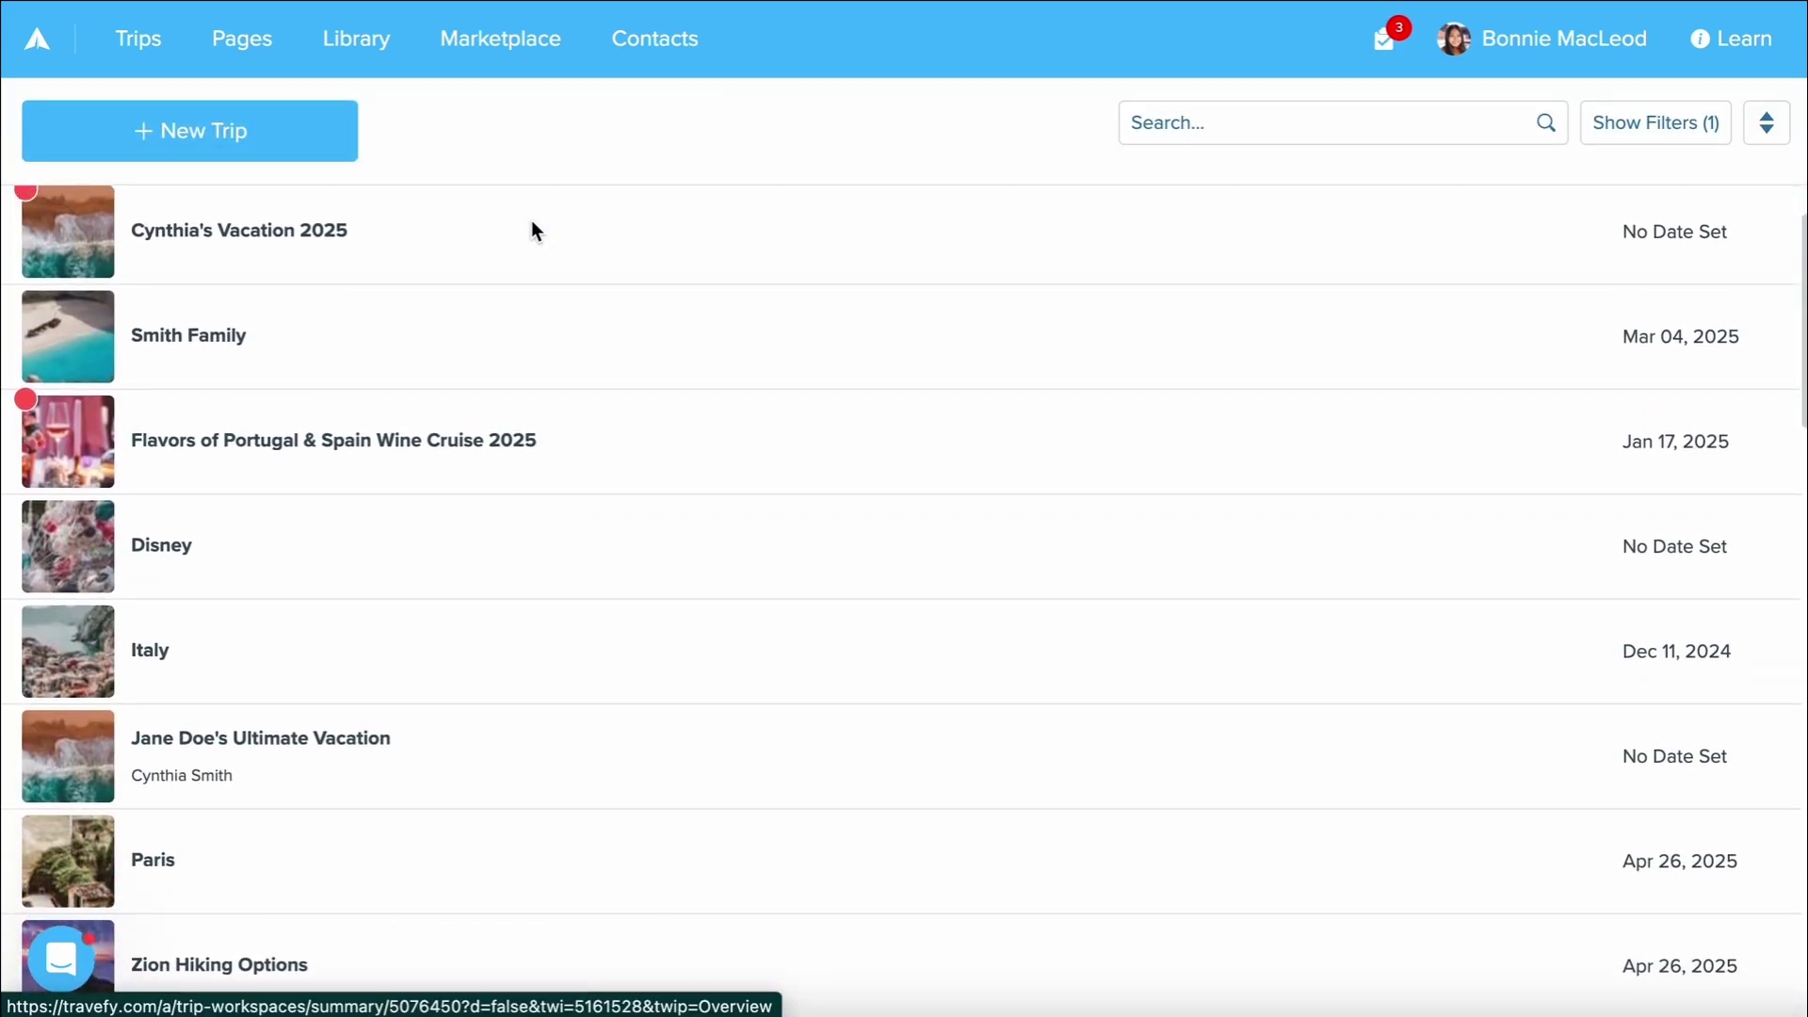
click(320, 233)
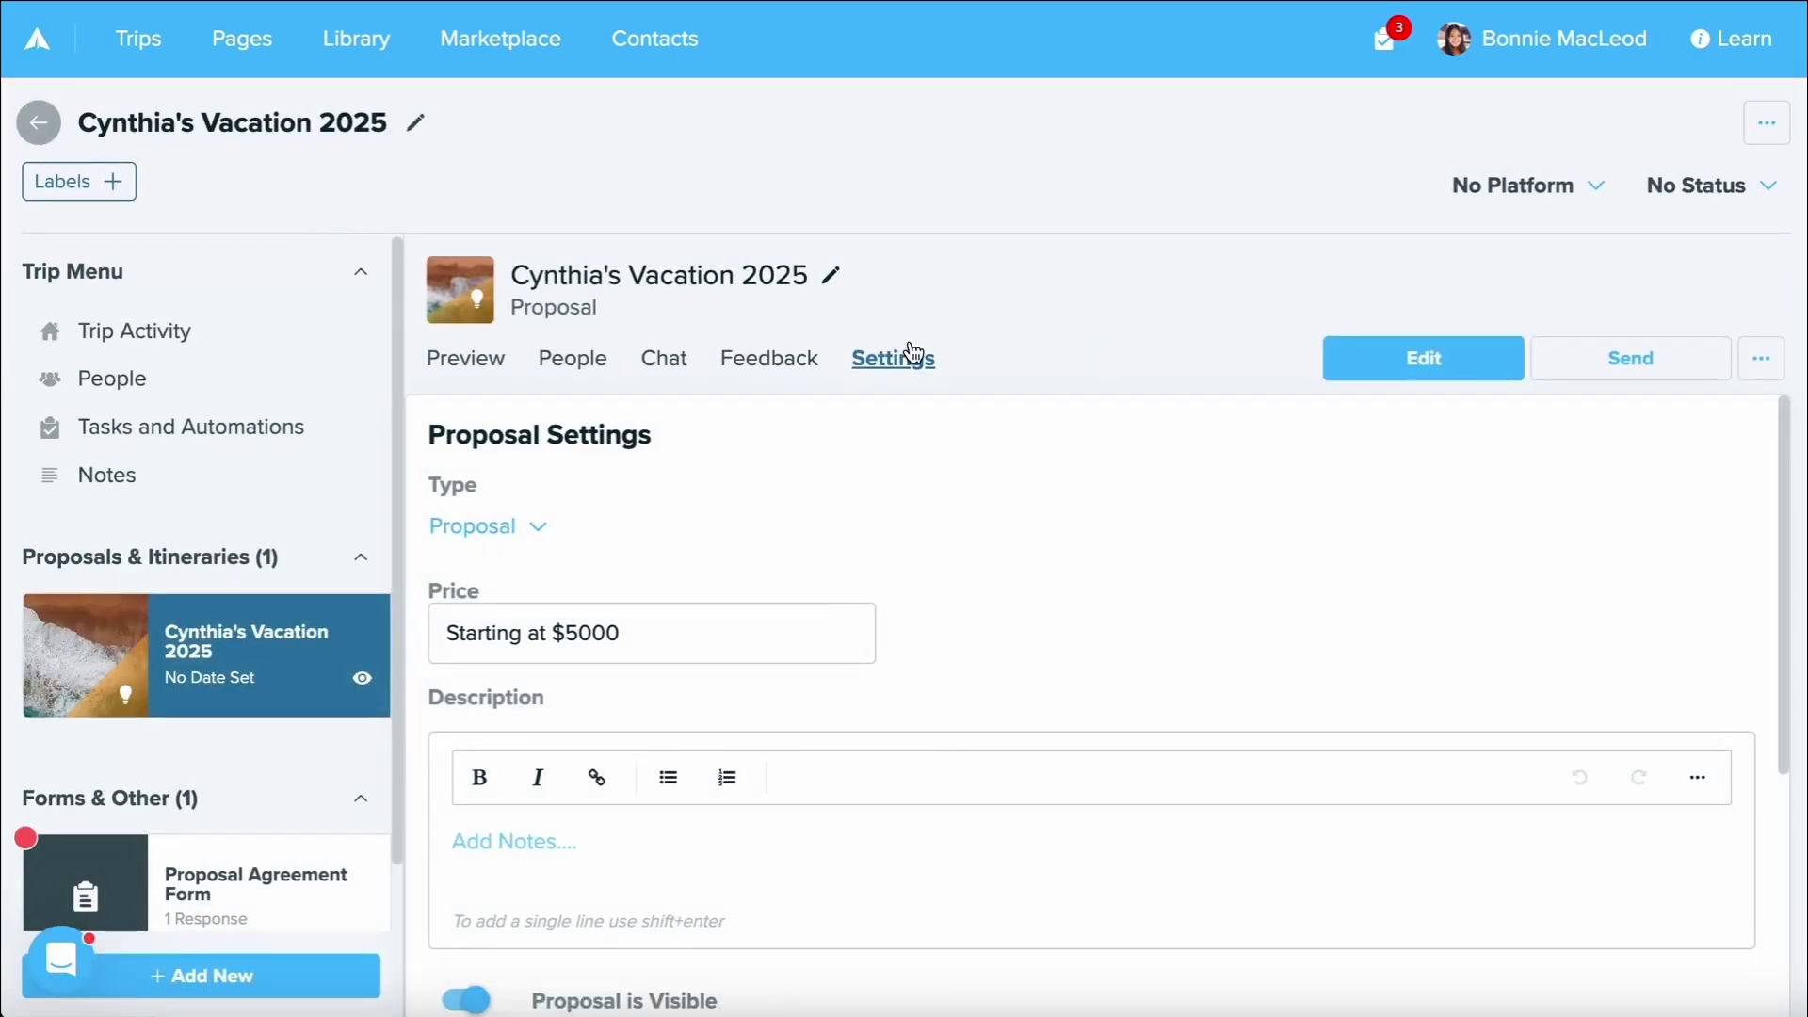
click(1752, 363)
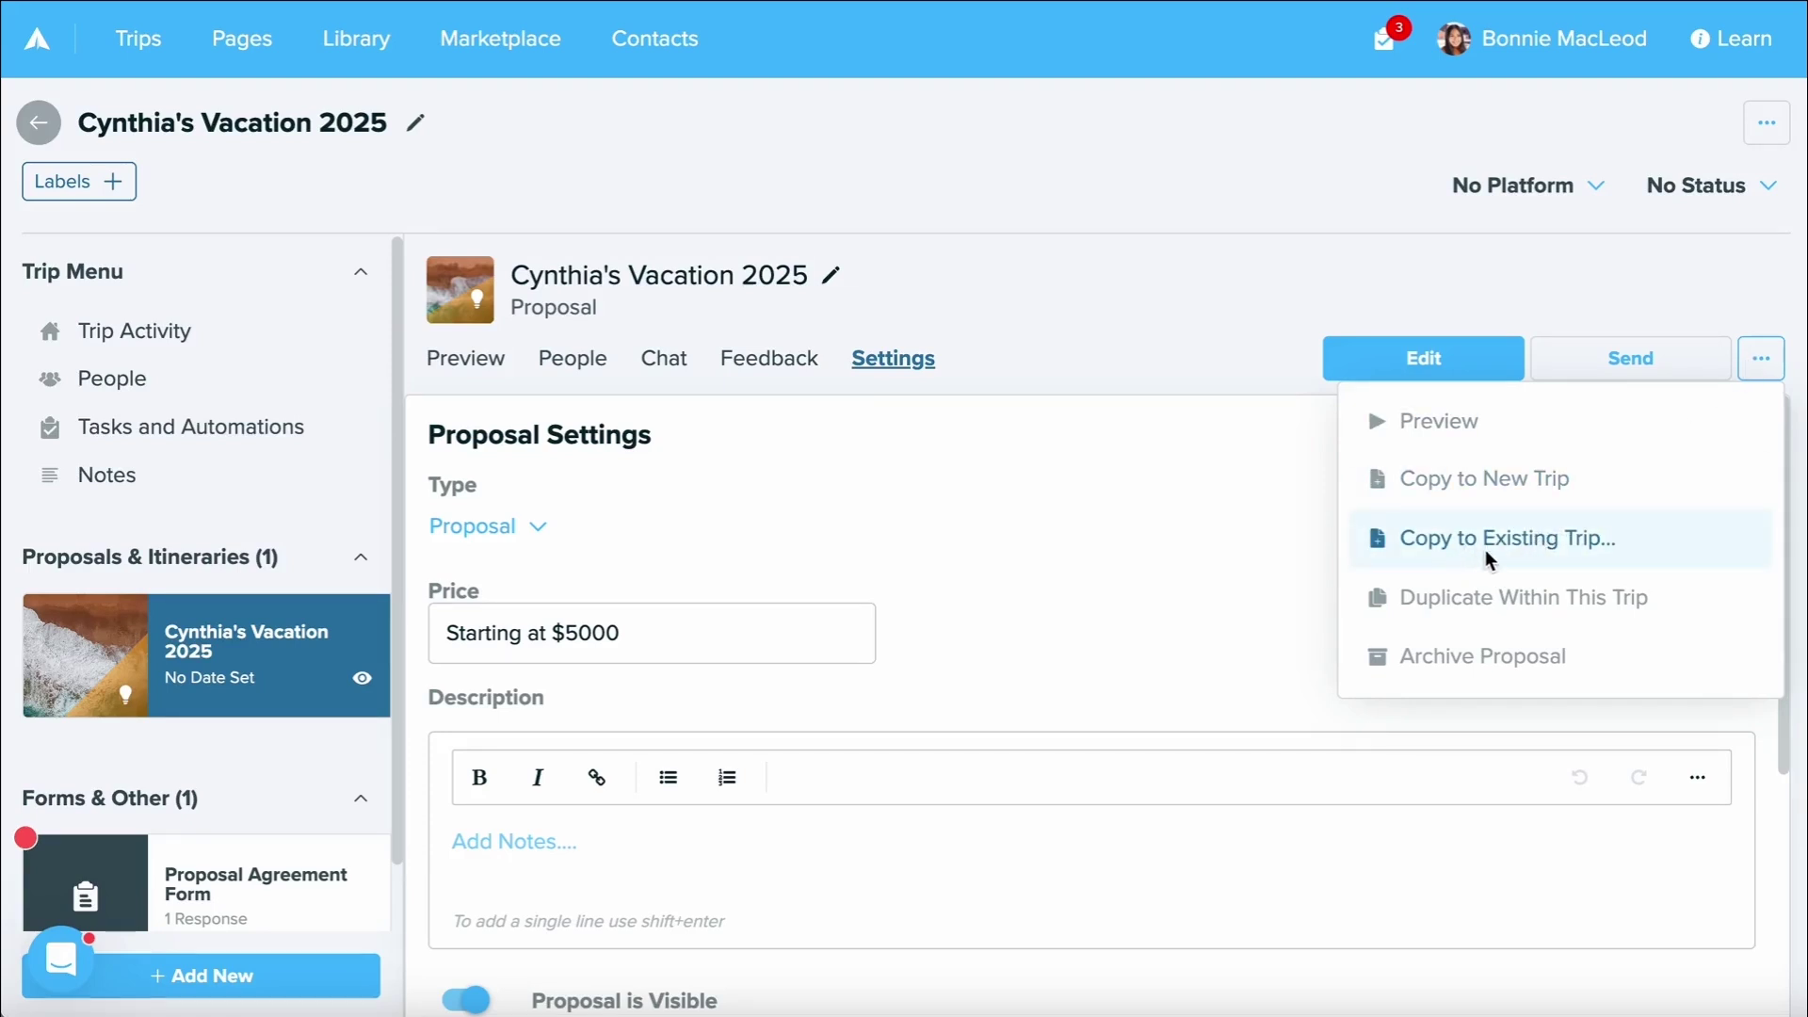
click(1582, 539)
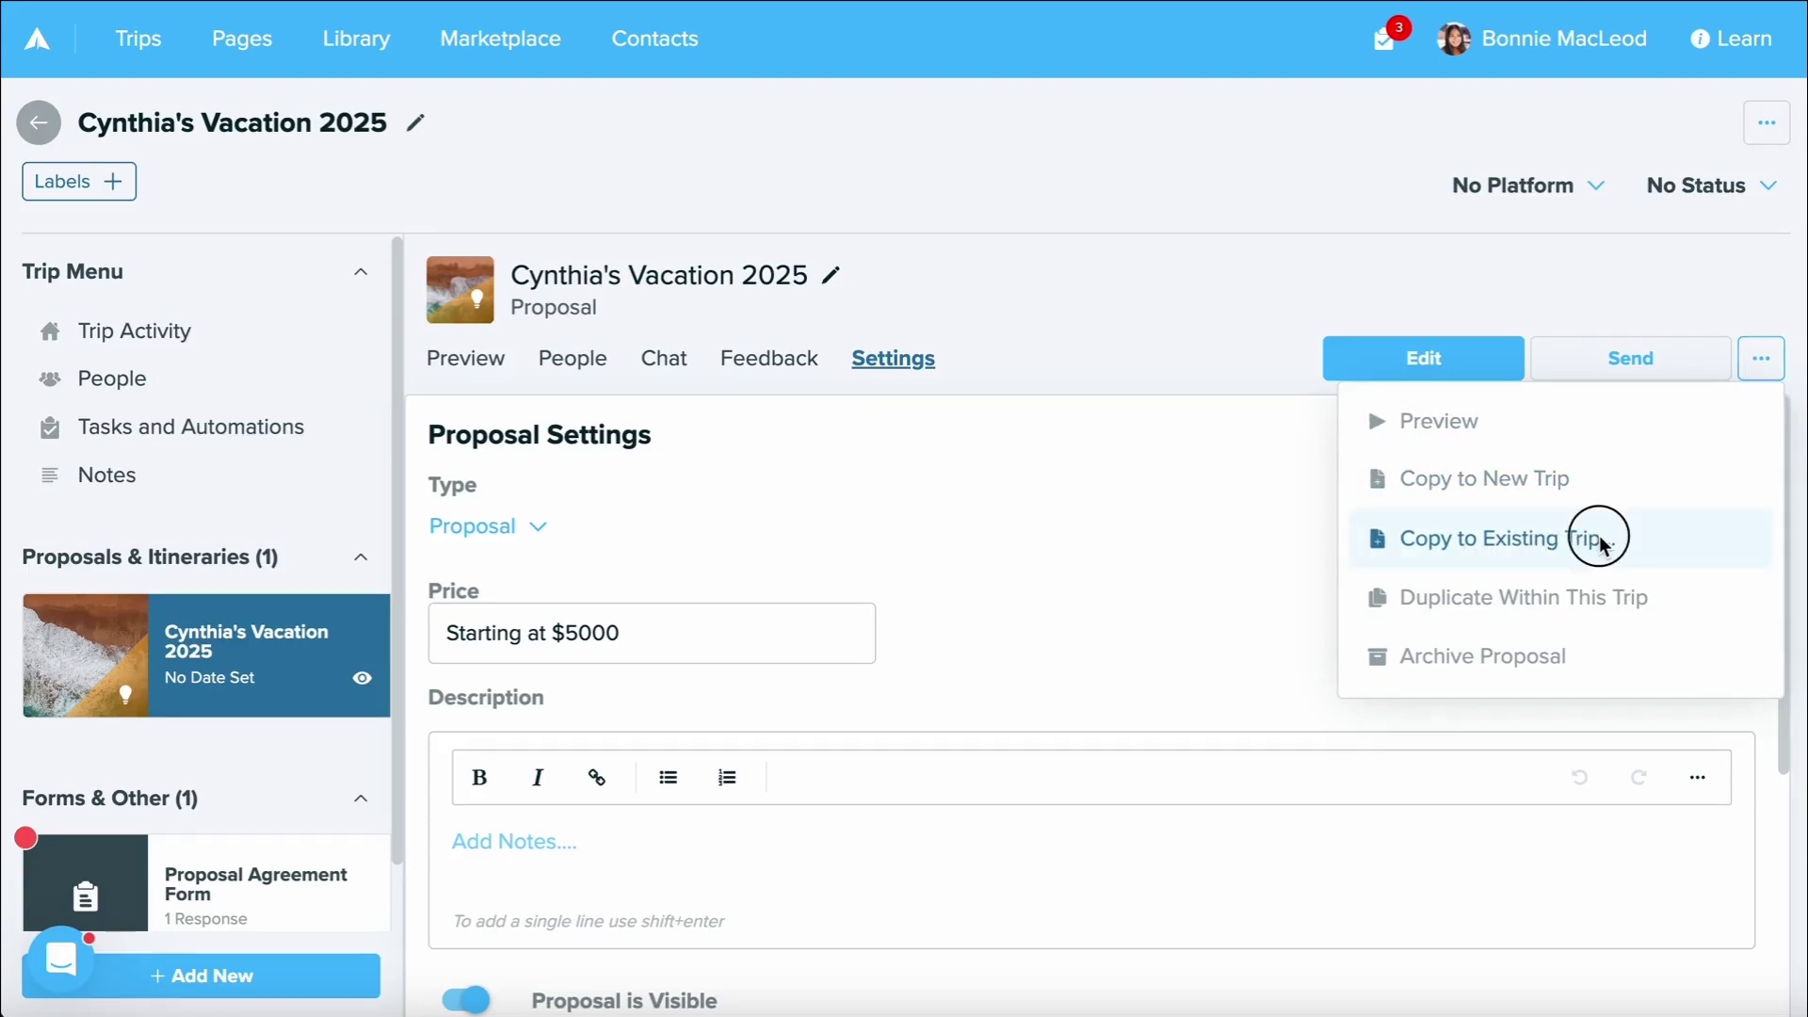
click(1762, 369)
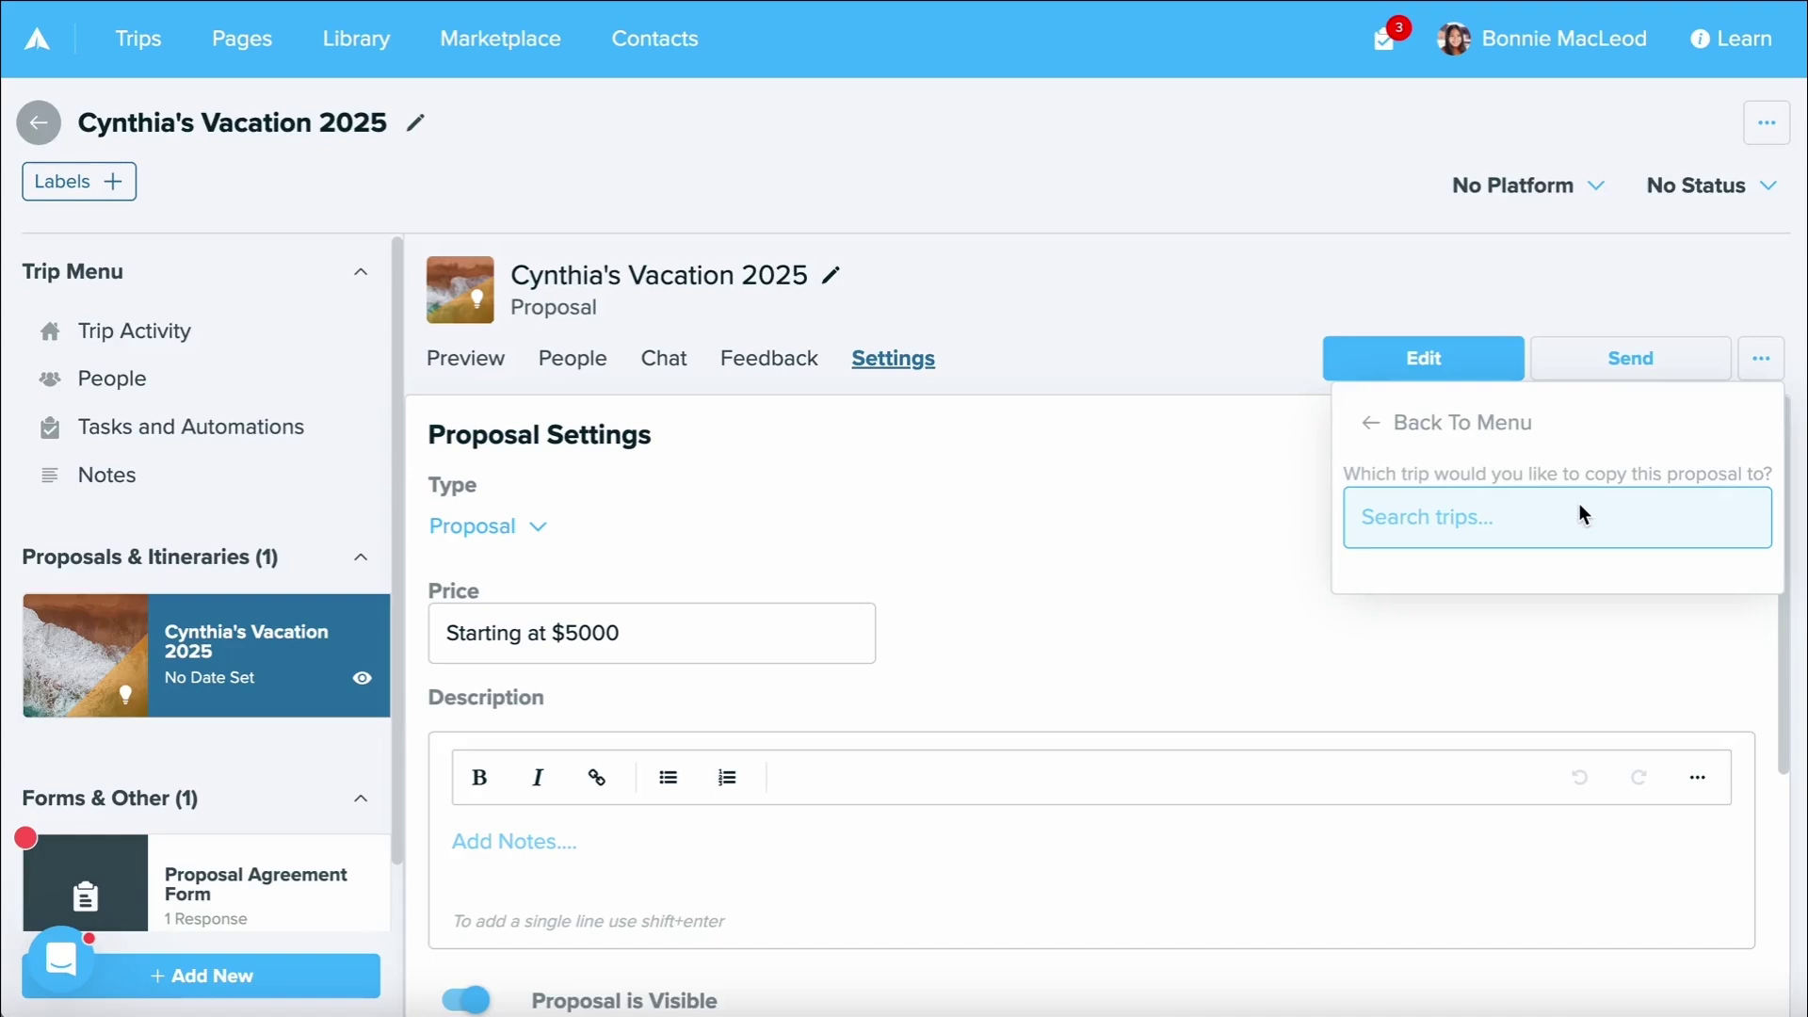
text(Cynthia's Trip)
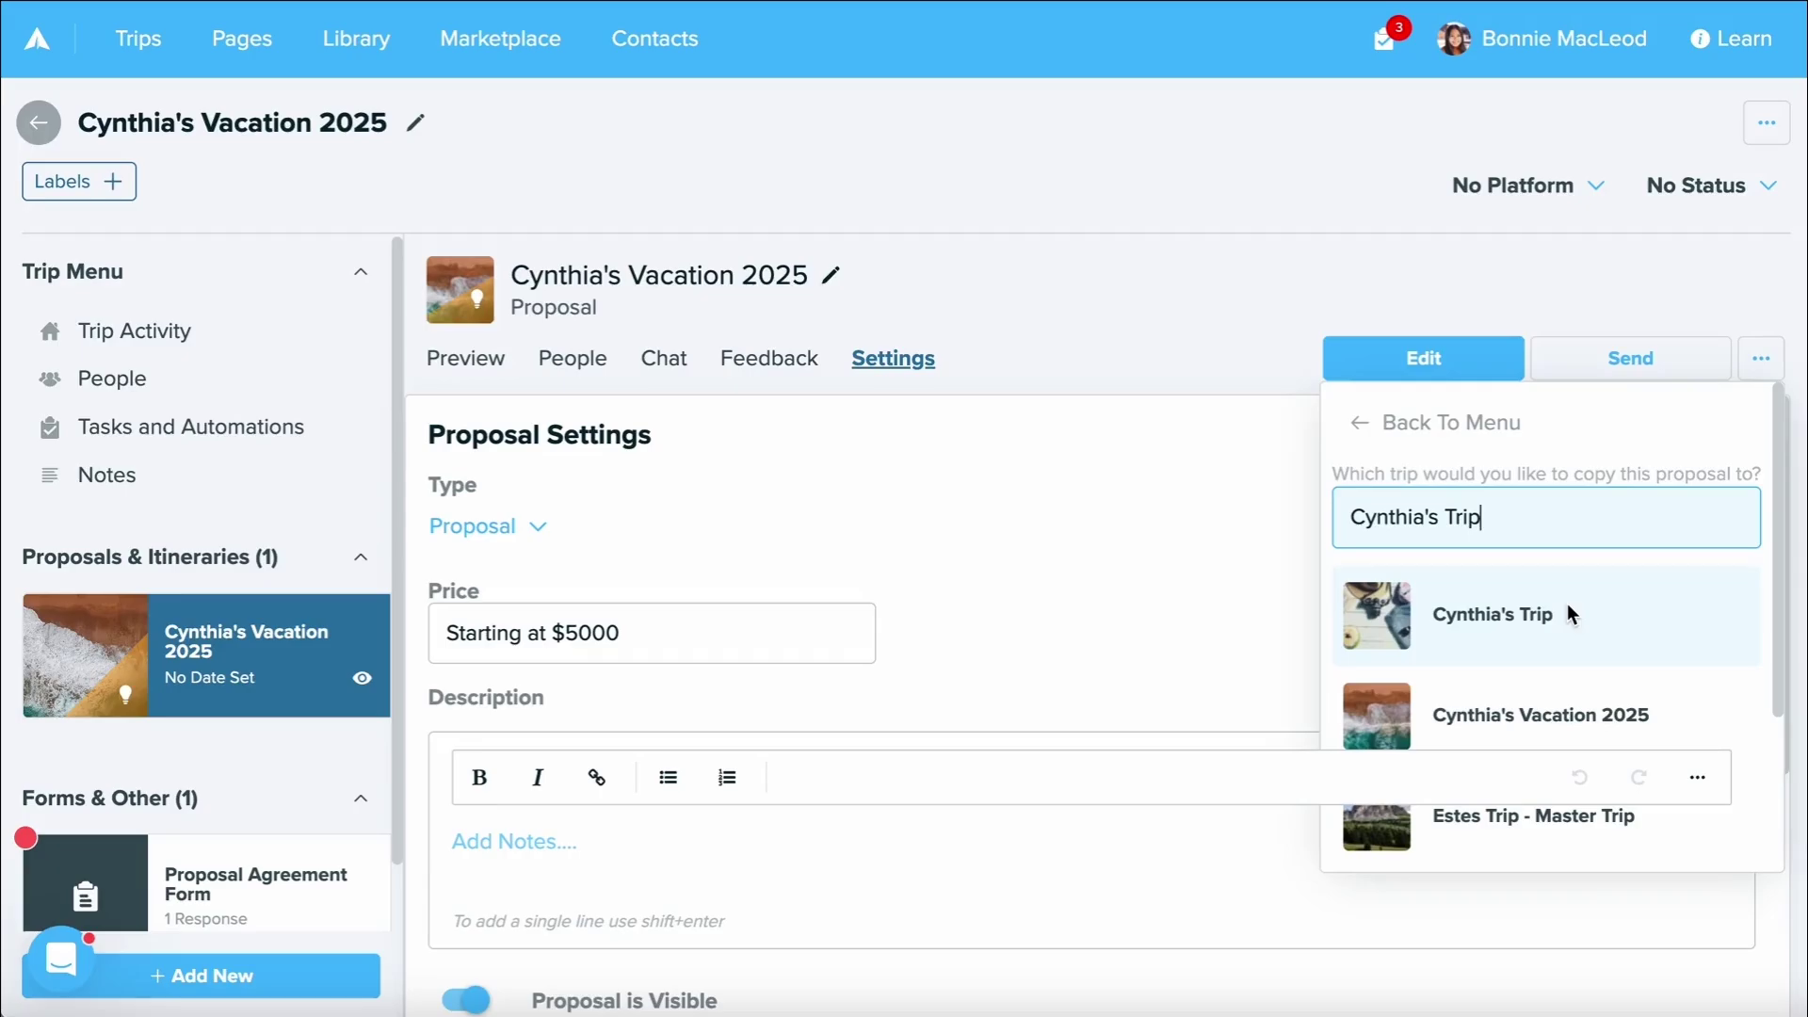
click(1569, 614)
click(1111, 643)
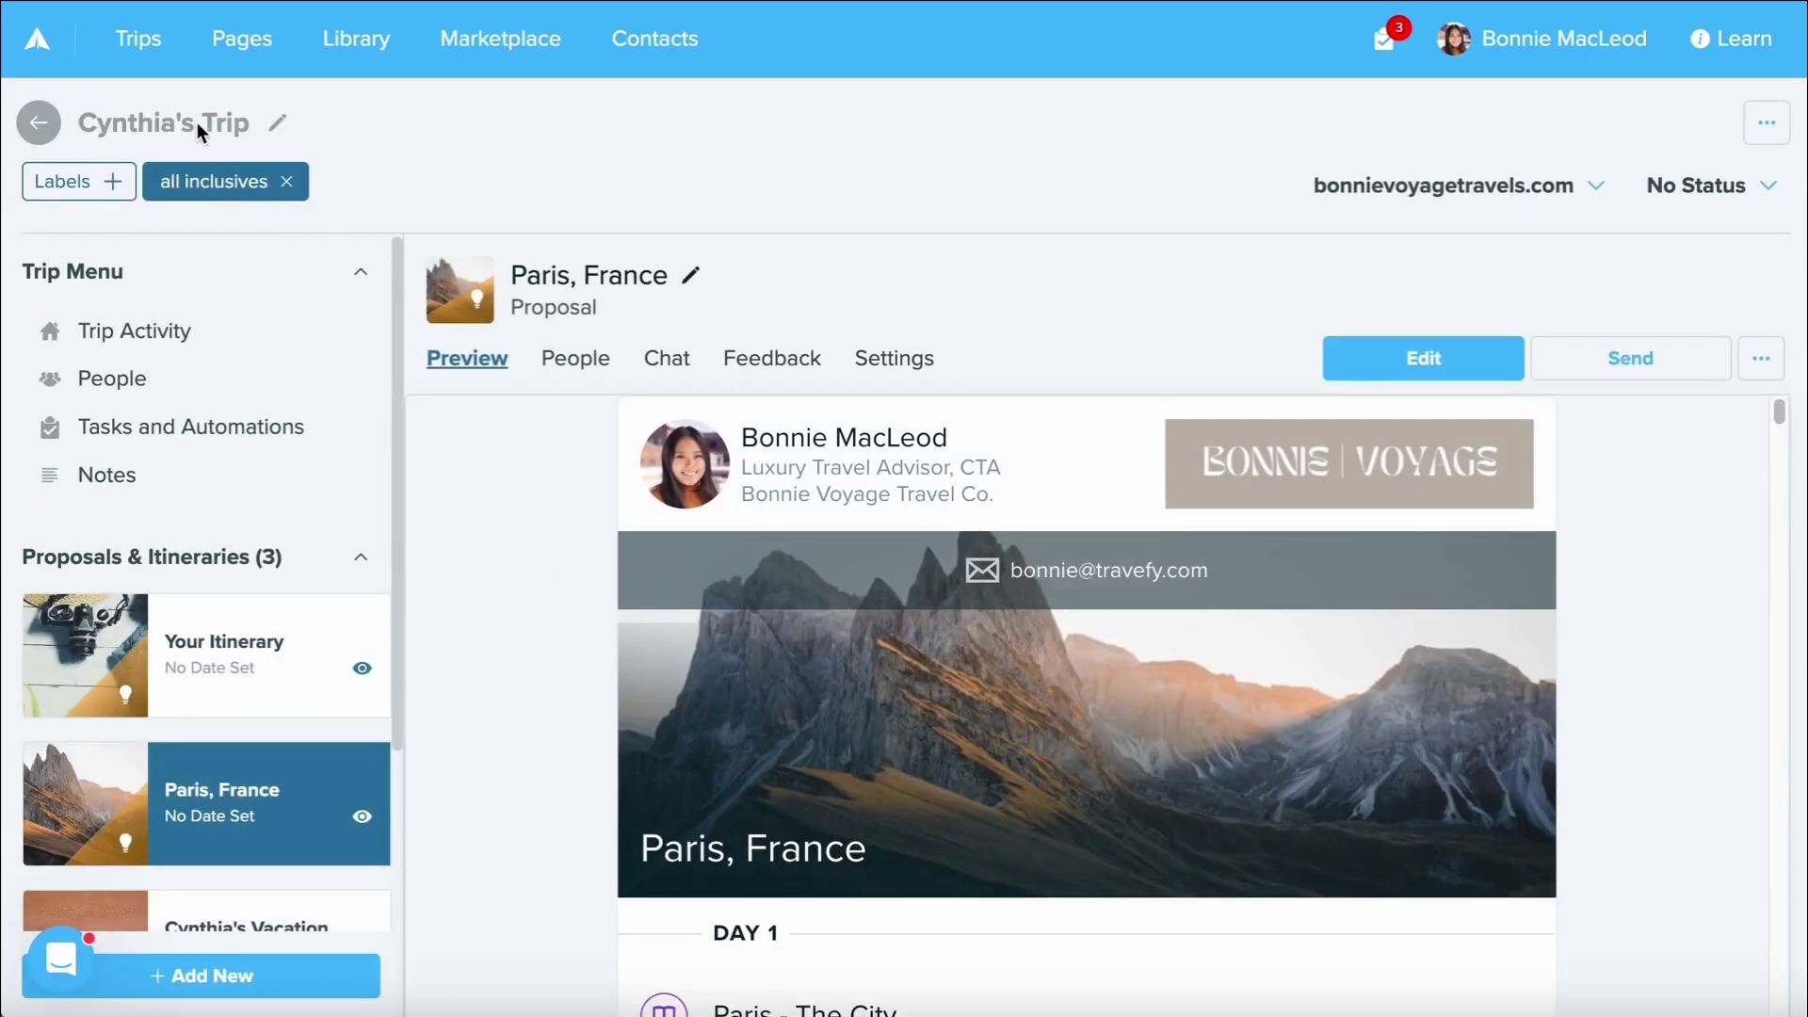
Rename the copied Vacation 2025 Copy proposal to 'Xcaret Arte'.
scroll(303, 693, down, 1)
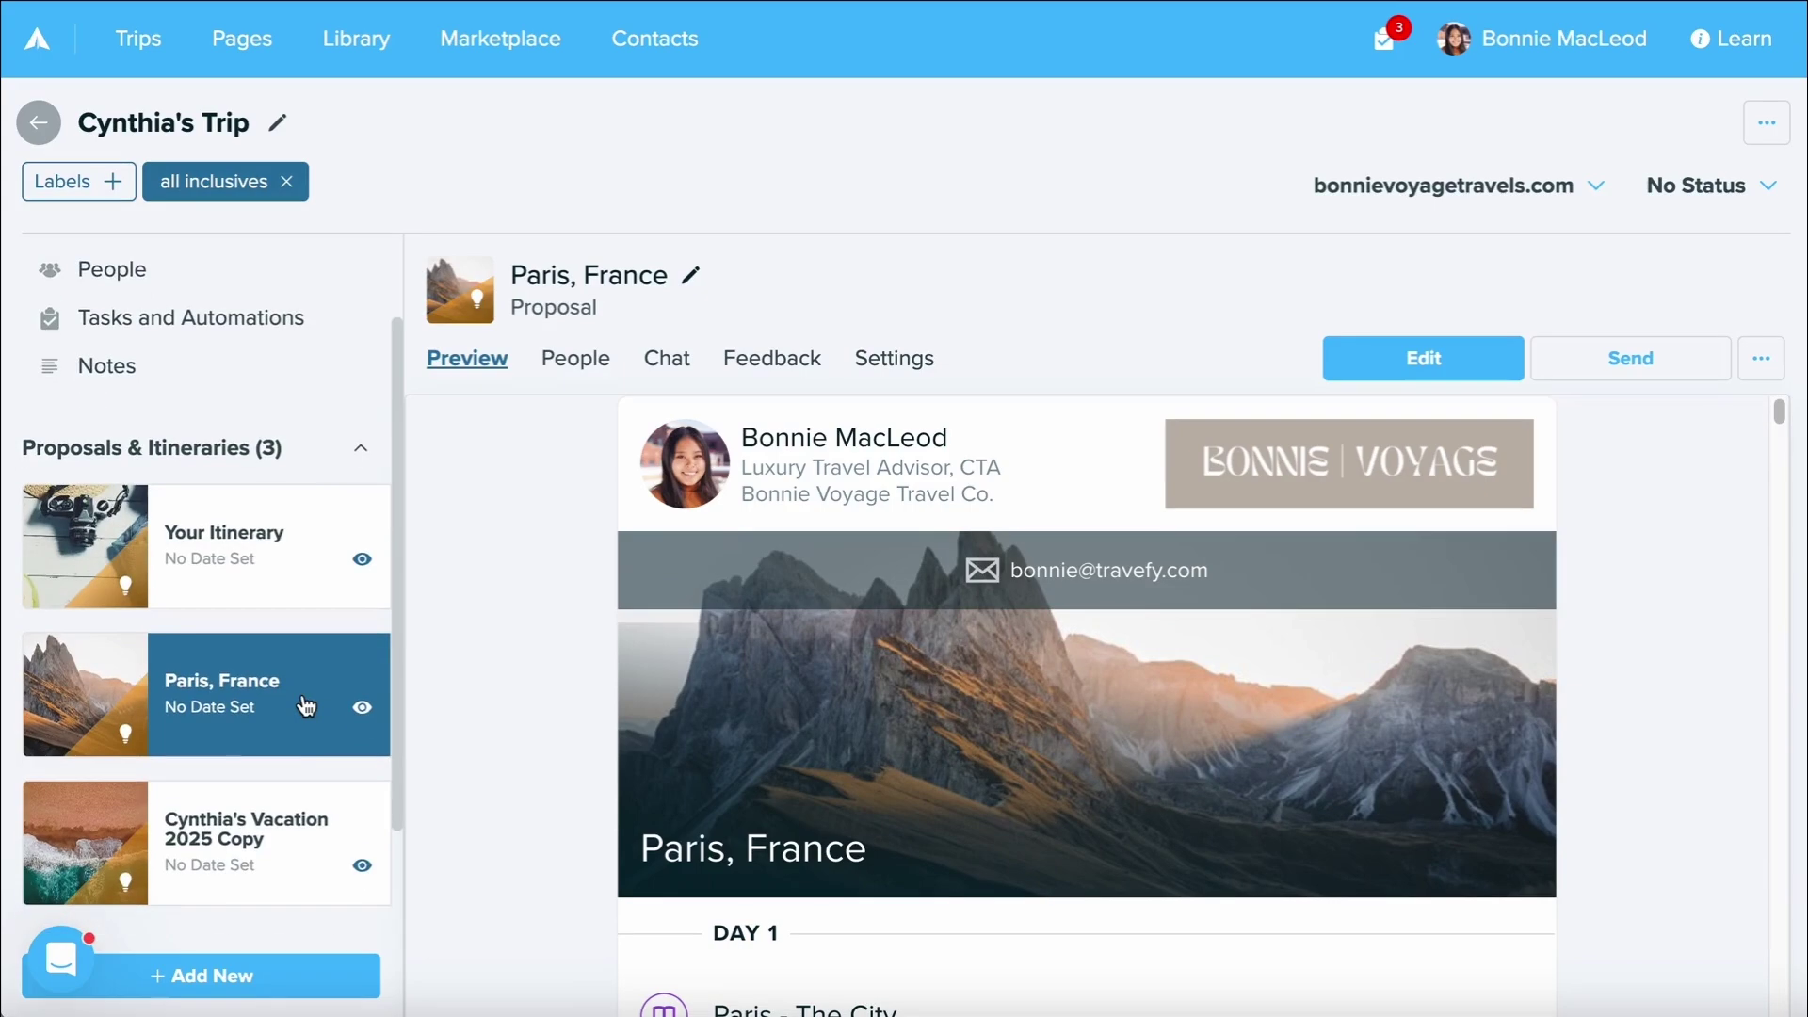
click(292, 817)
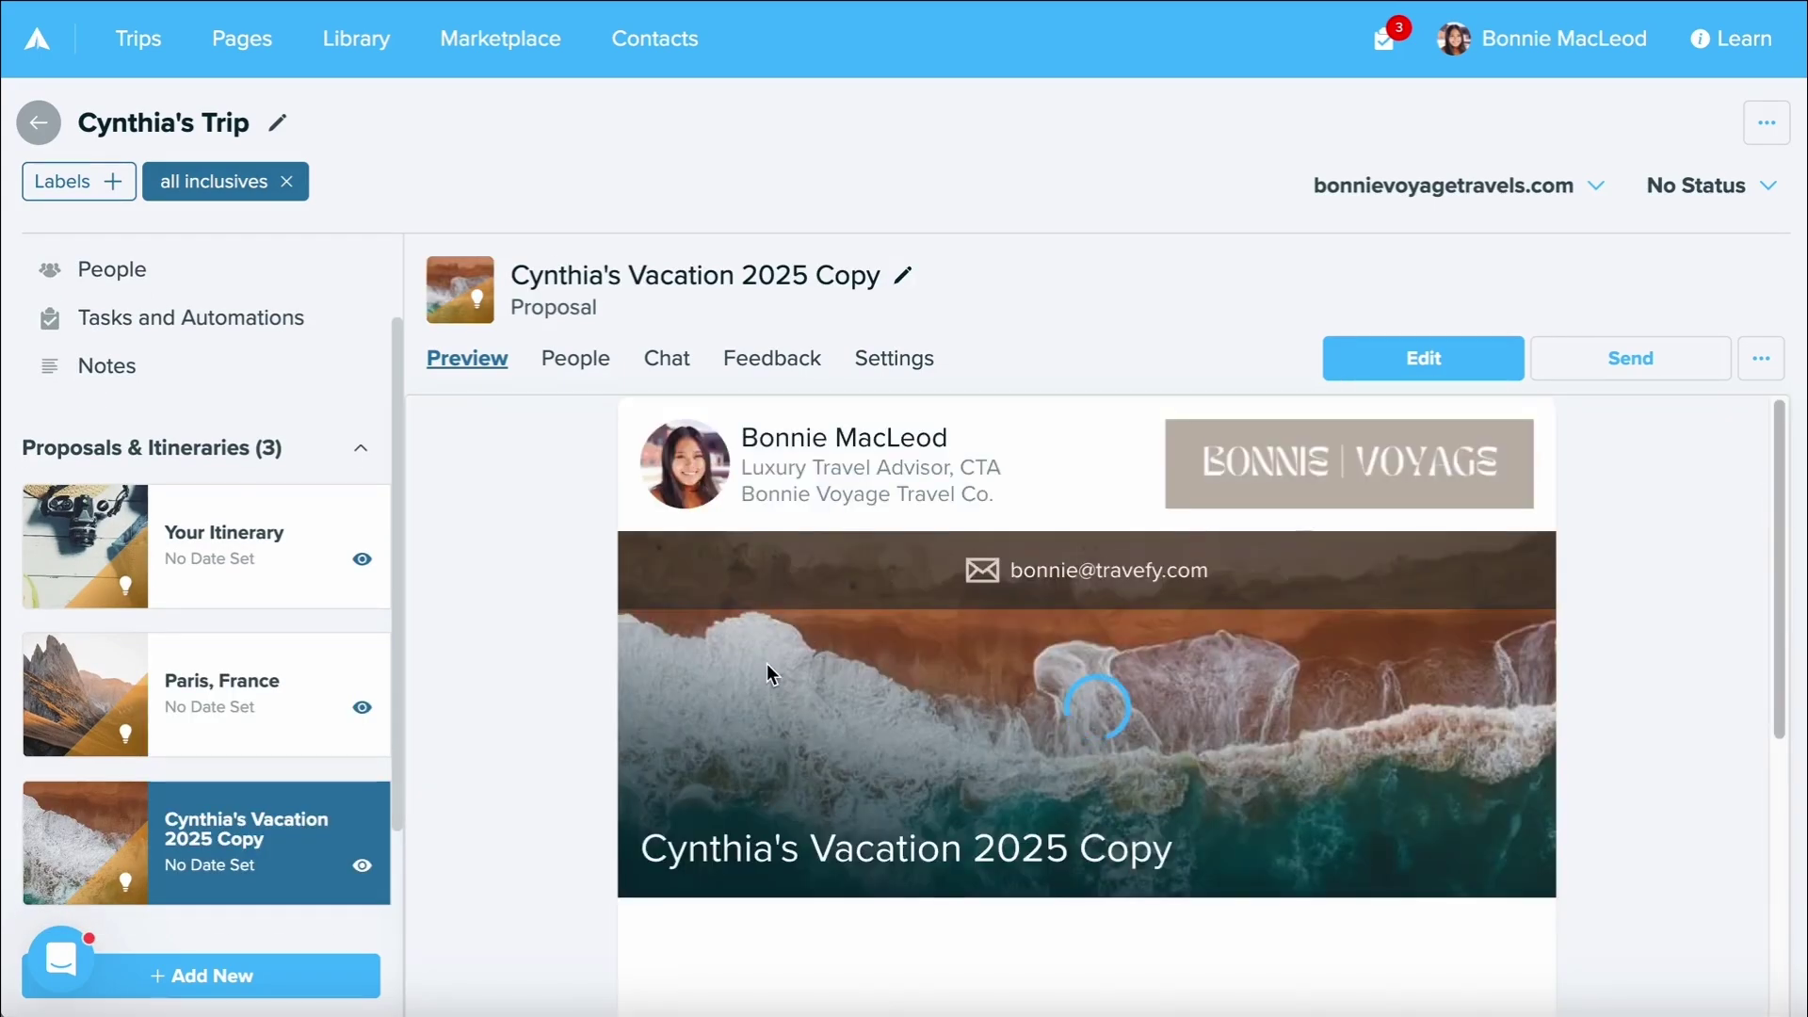
scroll(767, 663, down, 10)
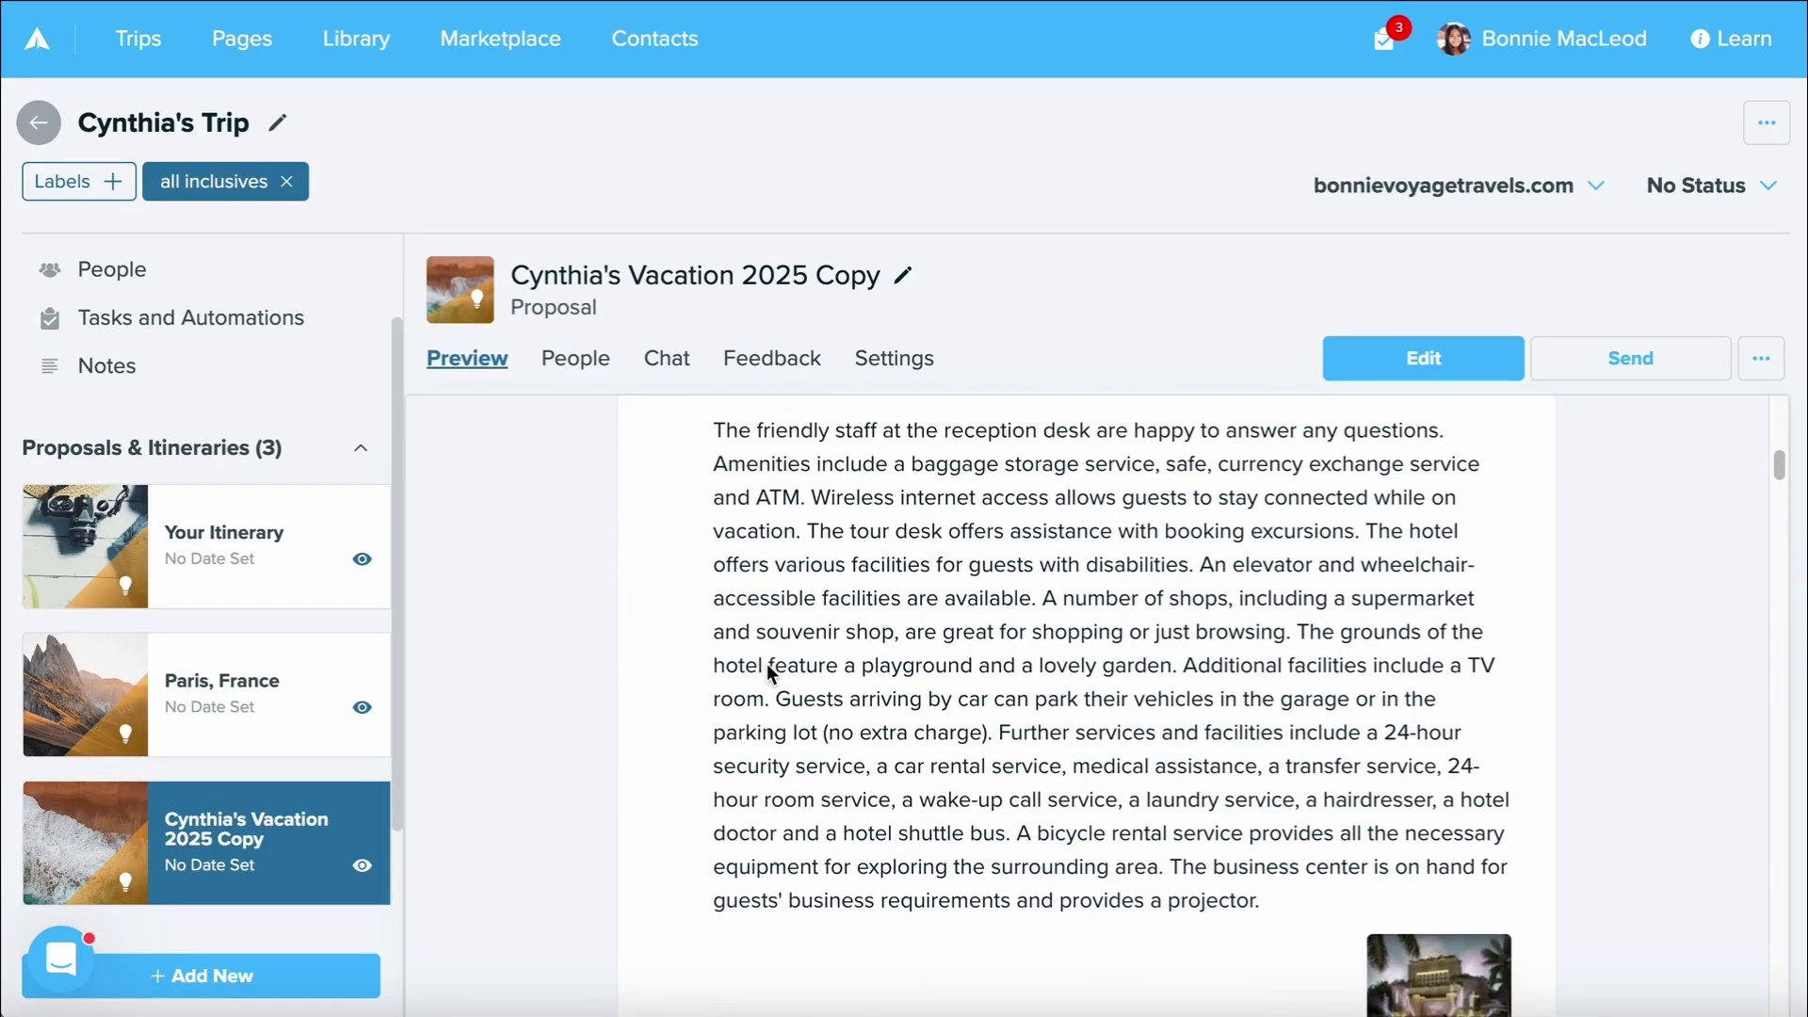
click(904, 275)
click(930, 279)
key(BackSpace)
key(BackSpace)
key(BackSpace)
key(BackSpace)
click(774, 280)
key(ctrl+a)
key(BackSpace)
text(Xcaret Arte)
key(Return)
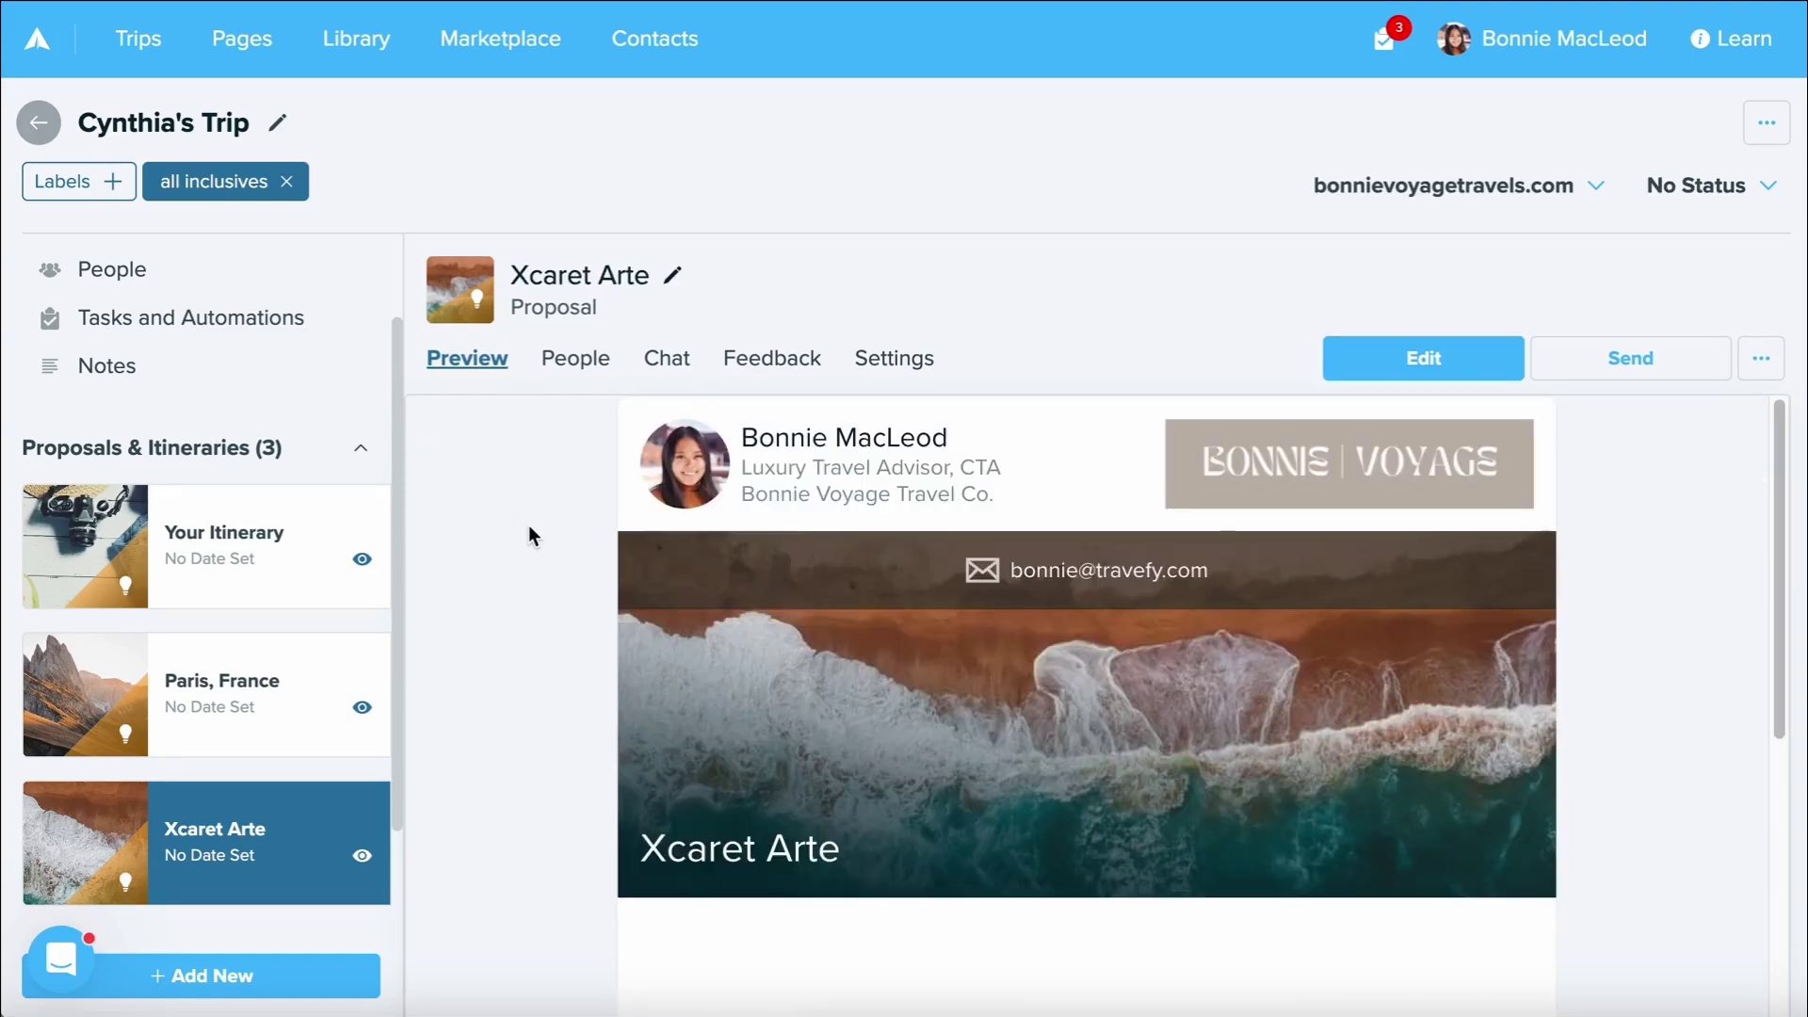
scroll(318, 716, down, 2)
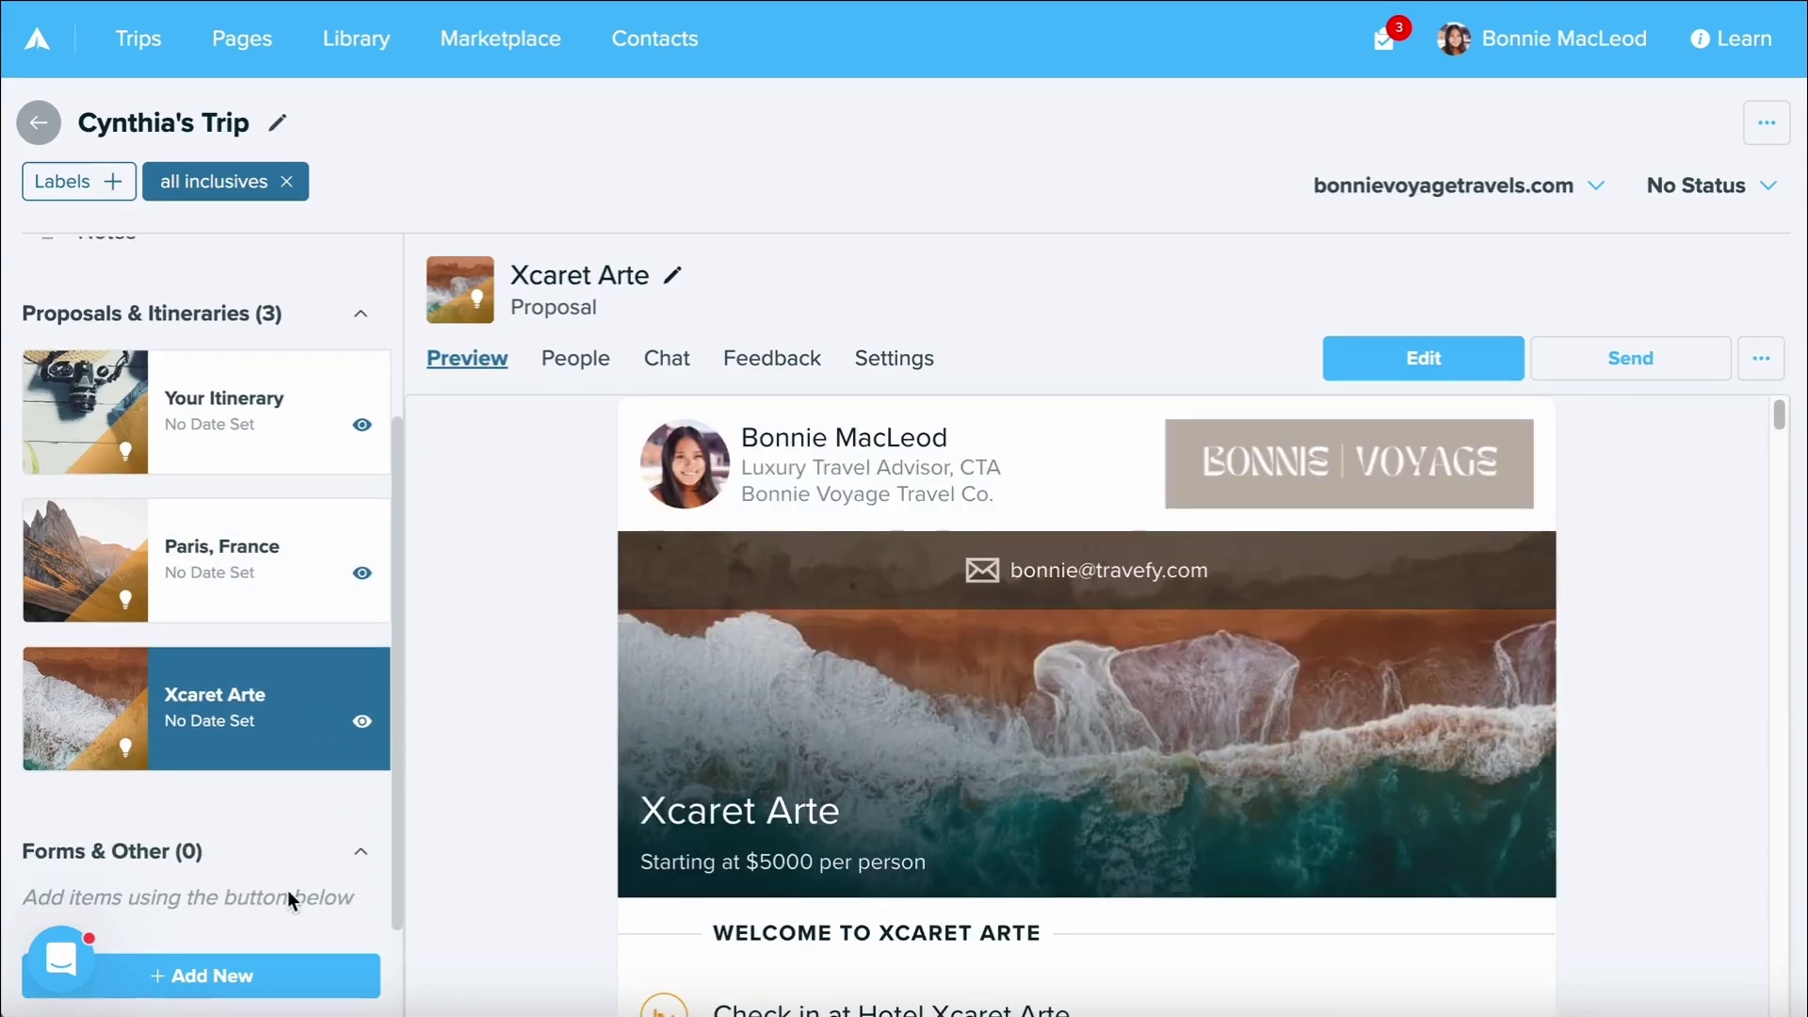
Add the library's Booking Form to the trip under Forms & Other.
click(258, 968)
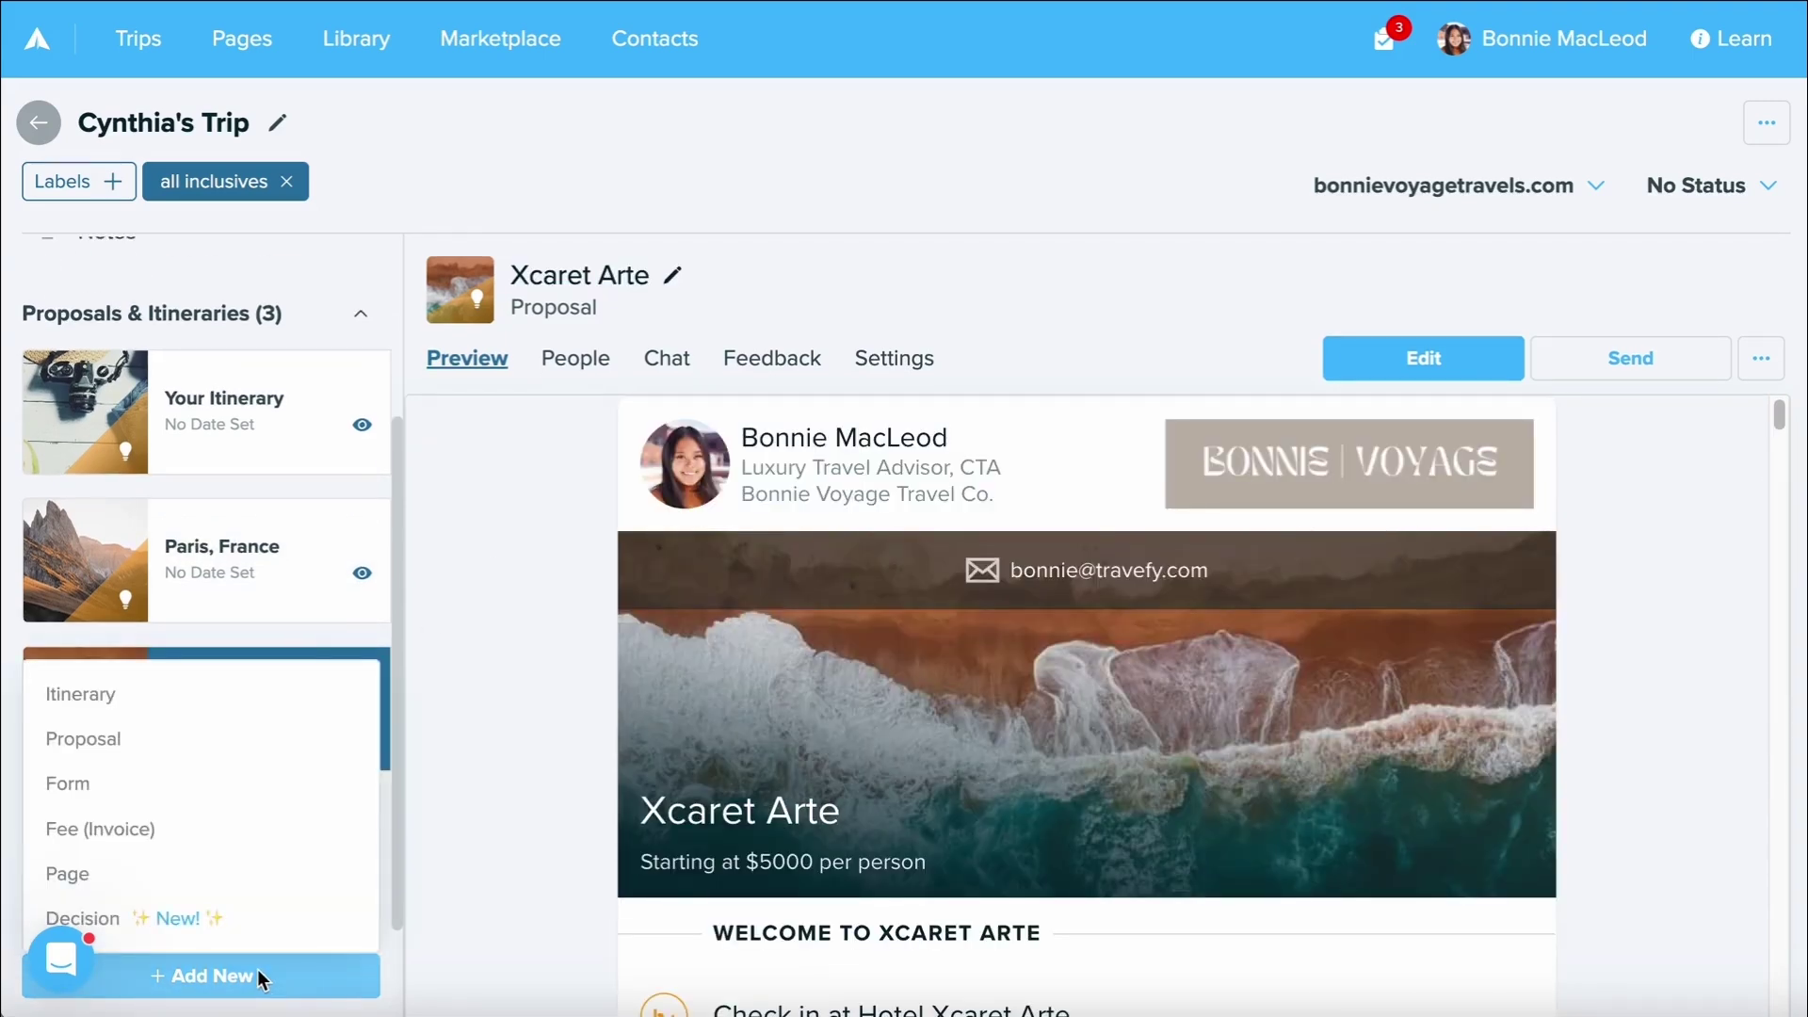
click(250, 782)
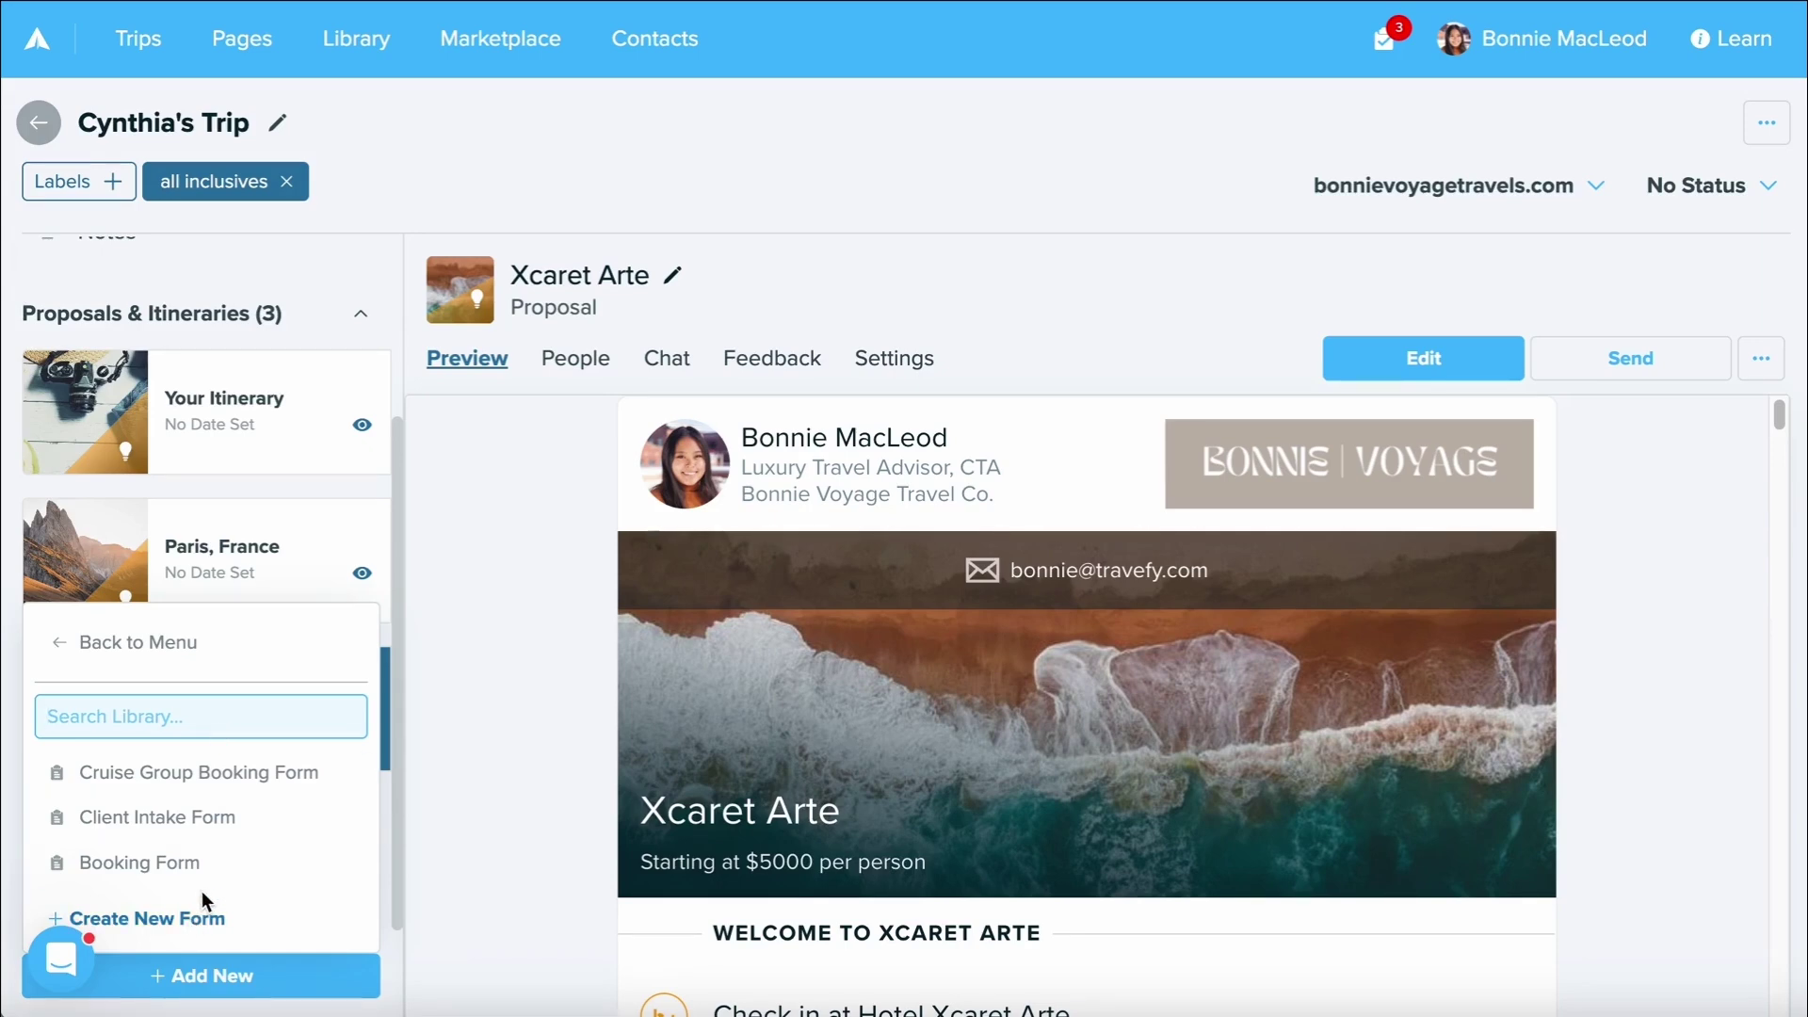
click(185, 873)
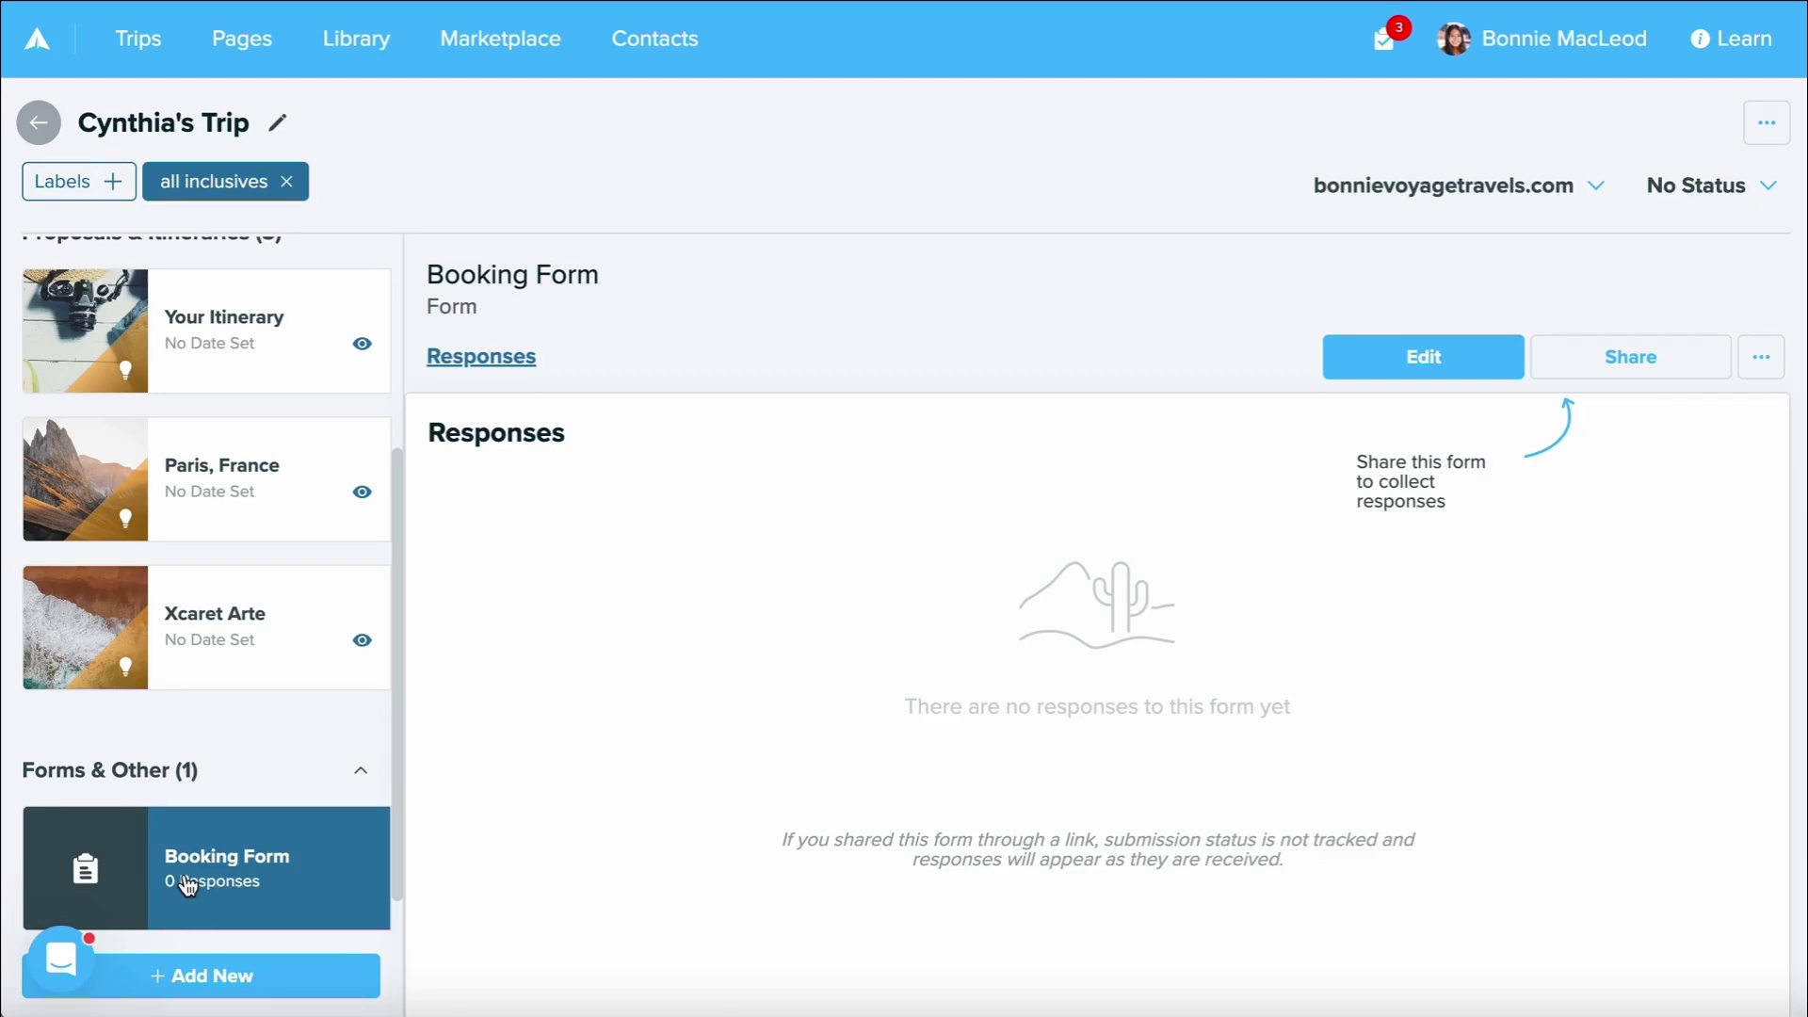
click(222, 975)
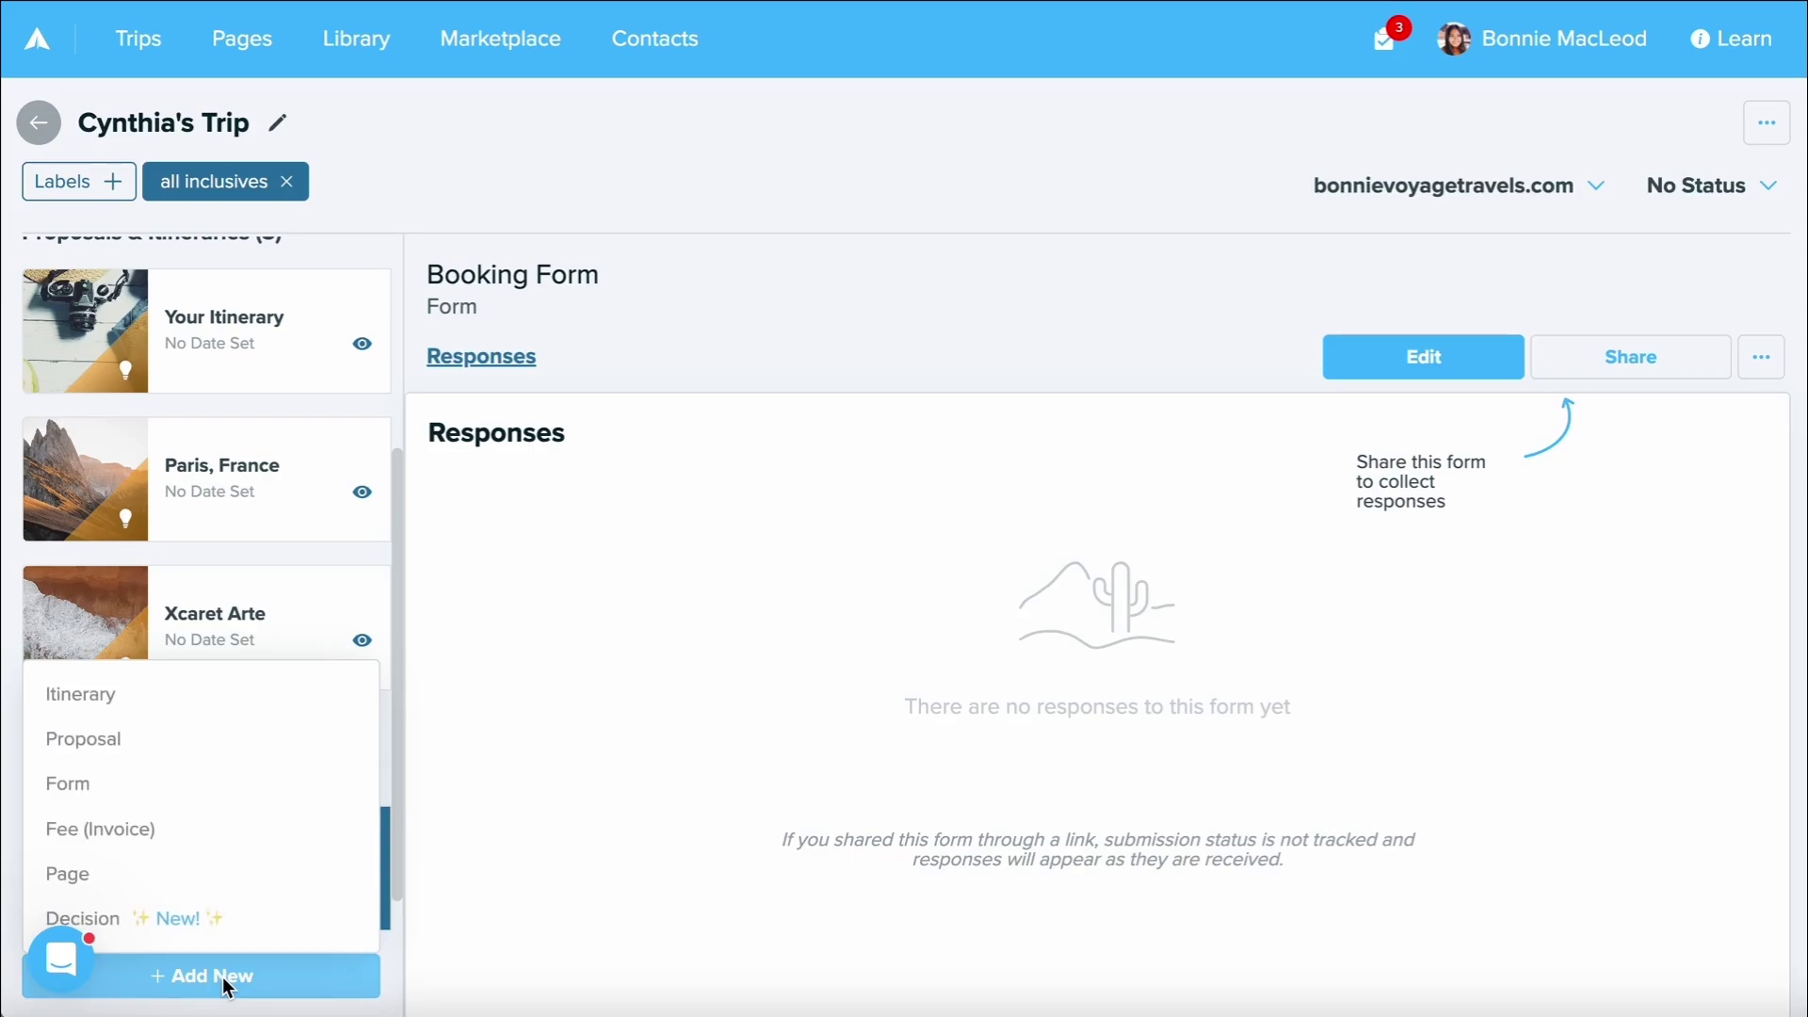
Create a decision comparing the Paris, France and Xcaret Arte proposals.
click(223, 919)
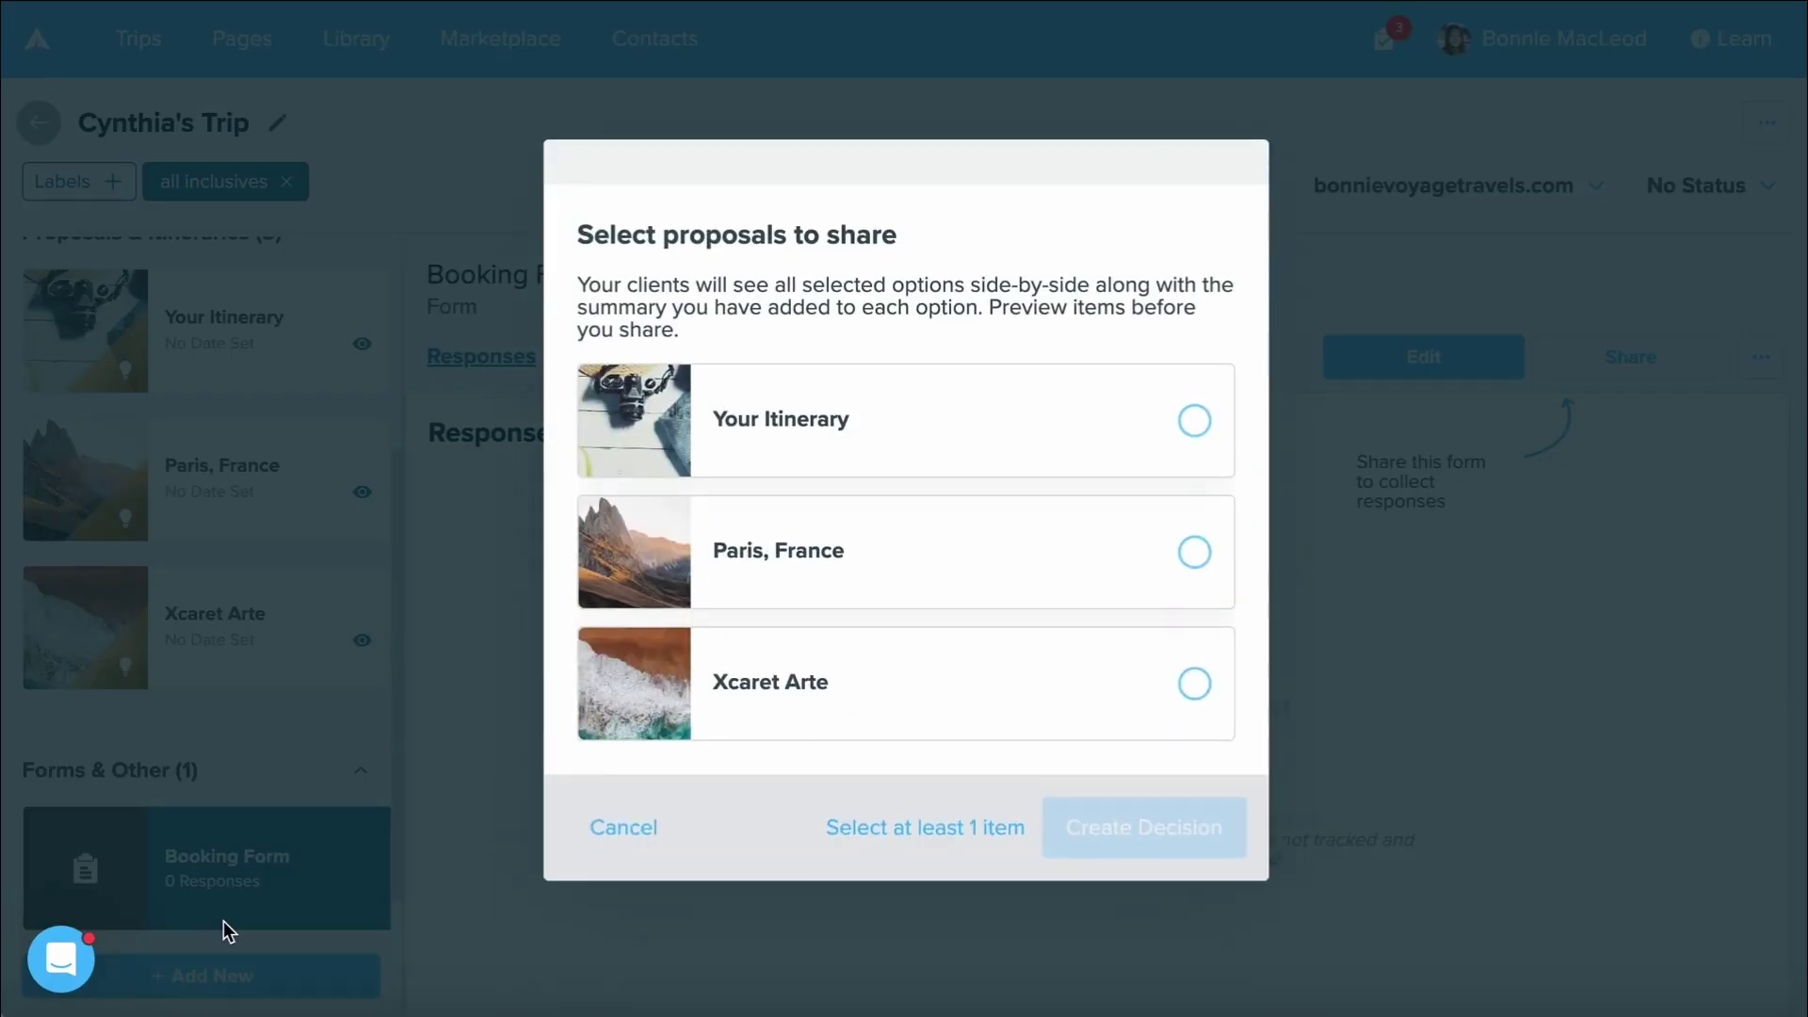
click(964, 548)
click(970, 660)
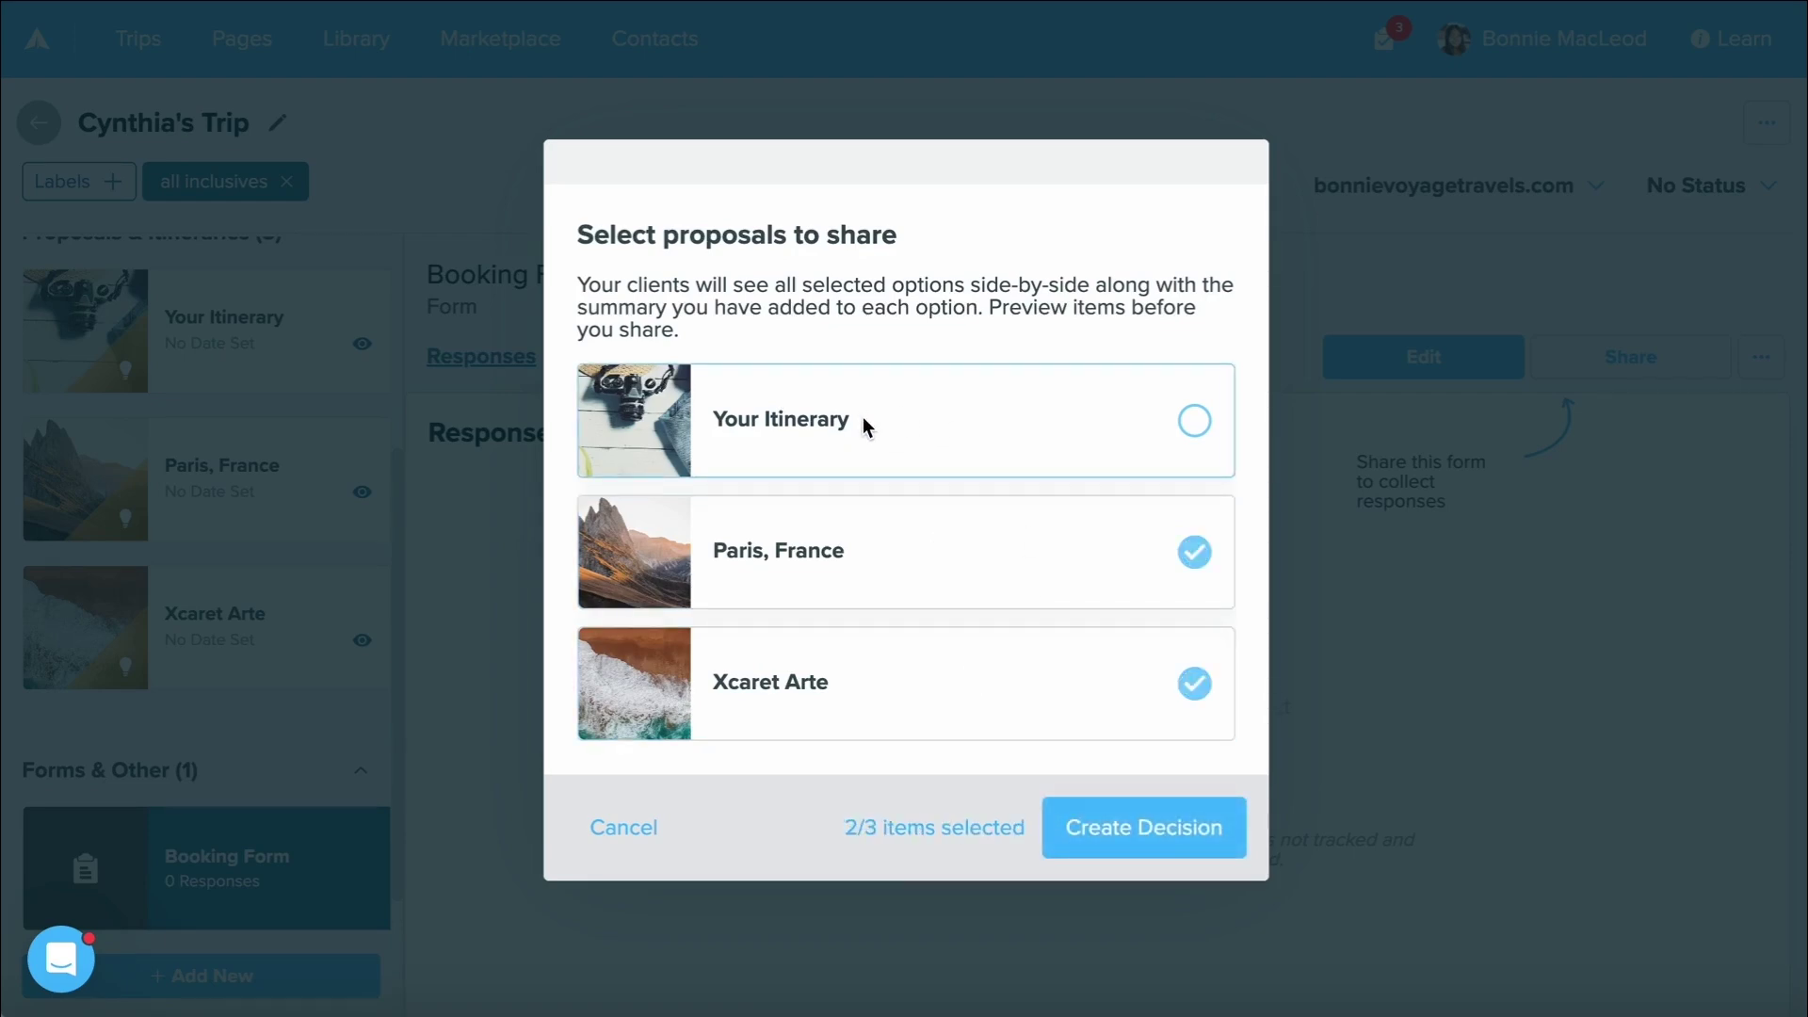
click(1106, 842)
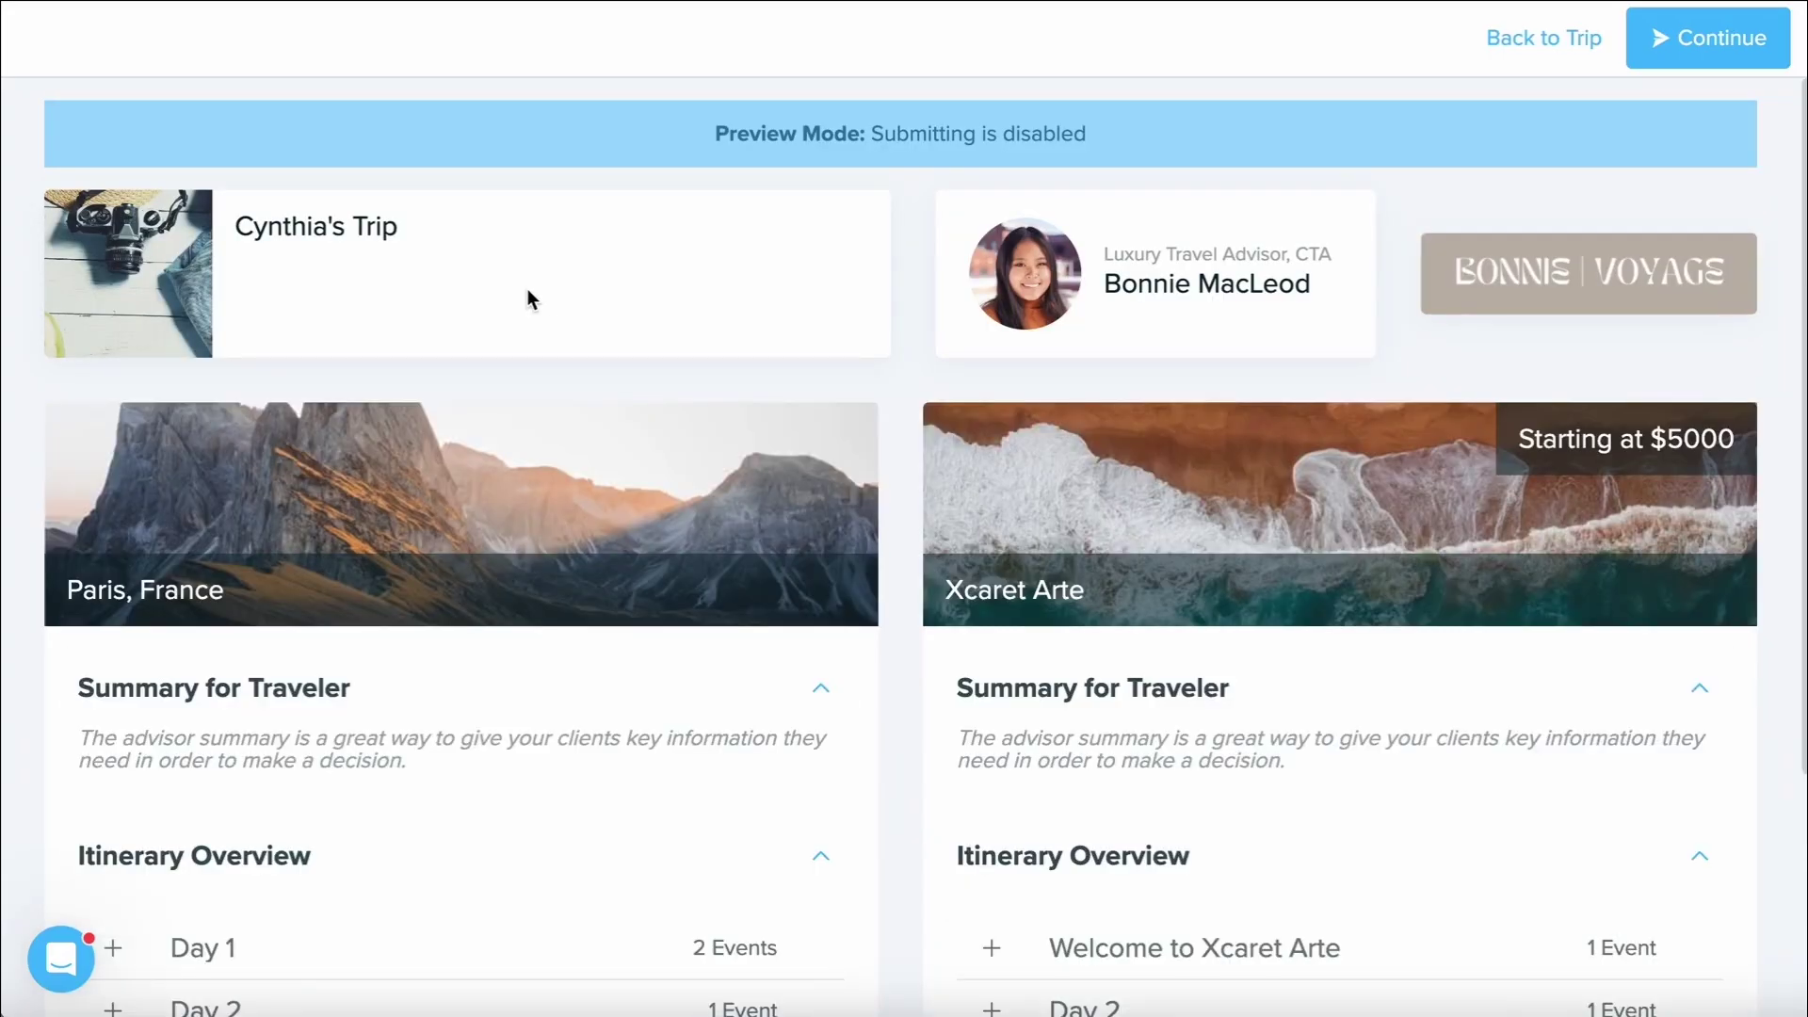
Expand Paris Day 1, Welcome to Xcaret Arte, and Xcaret Arte Day 2 in the decision preview.
scroll(528, 294, down, 4)
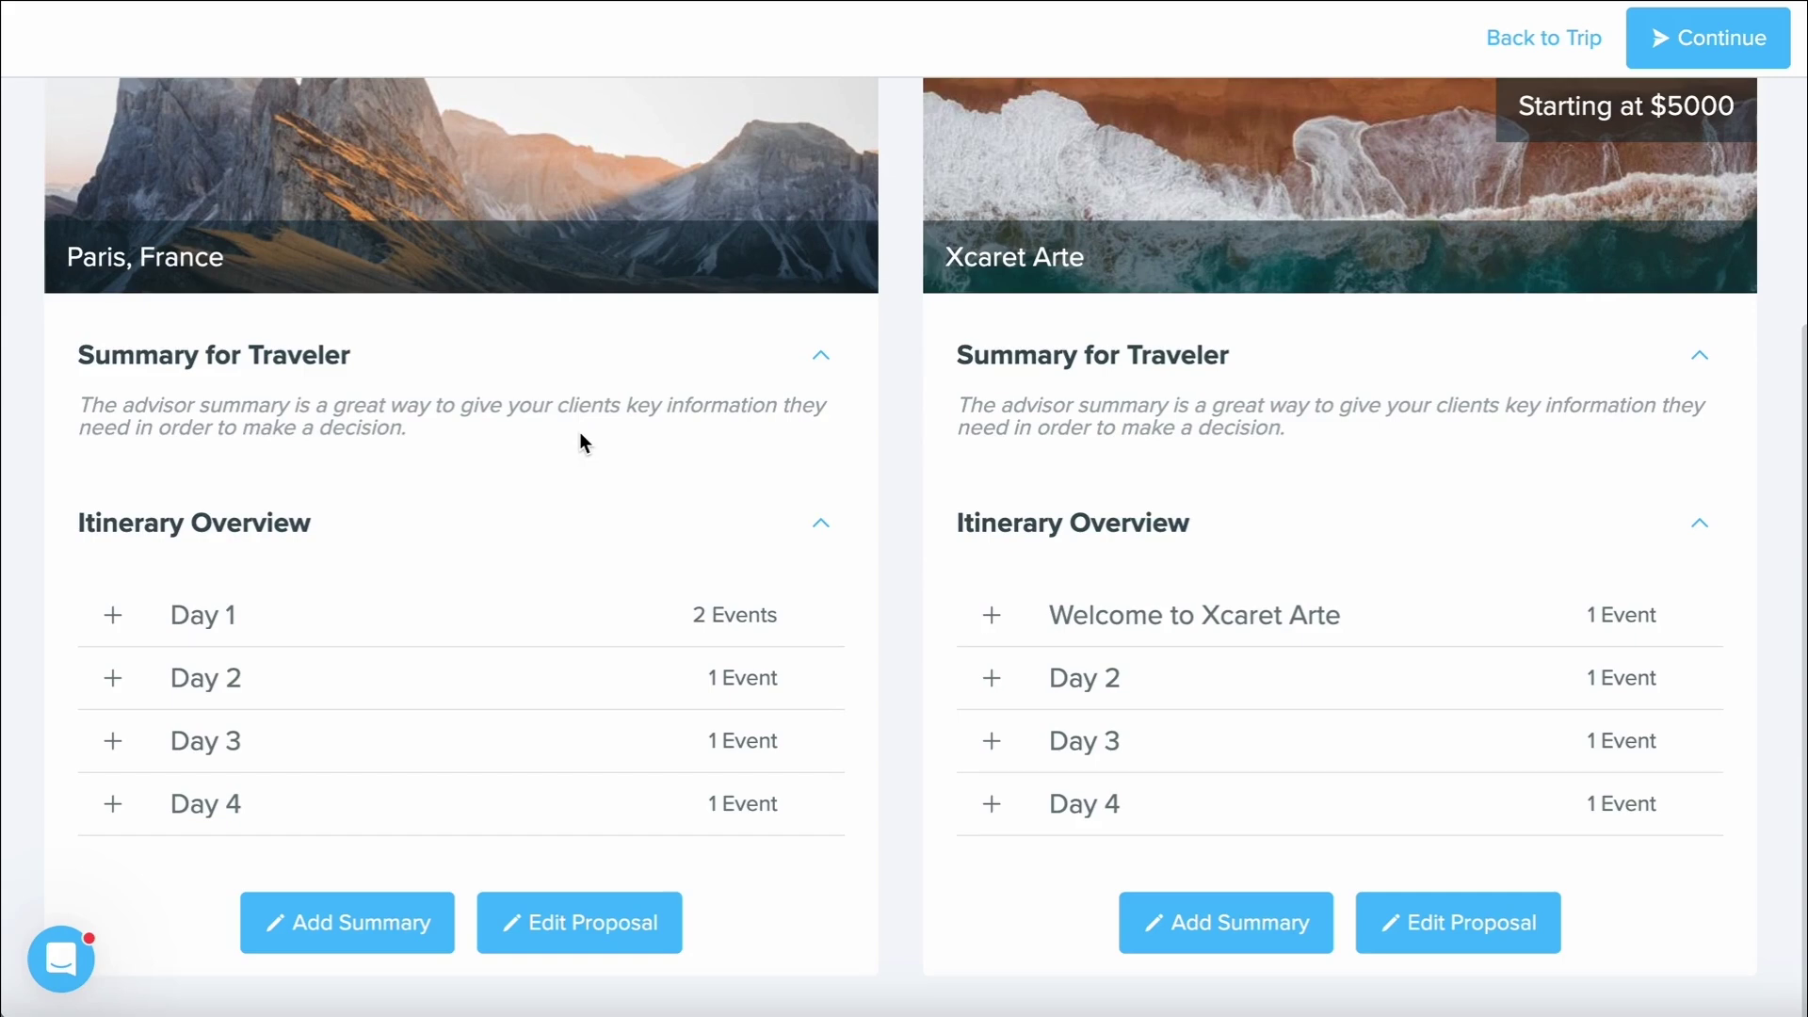
click(112, 616)
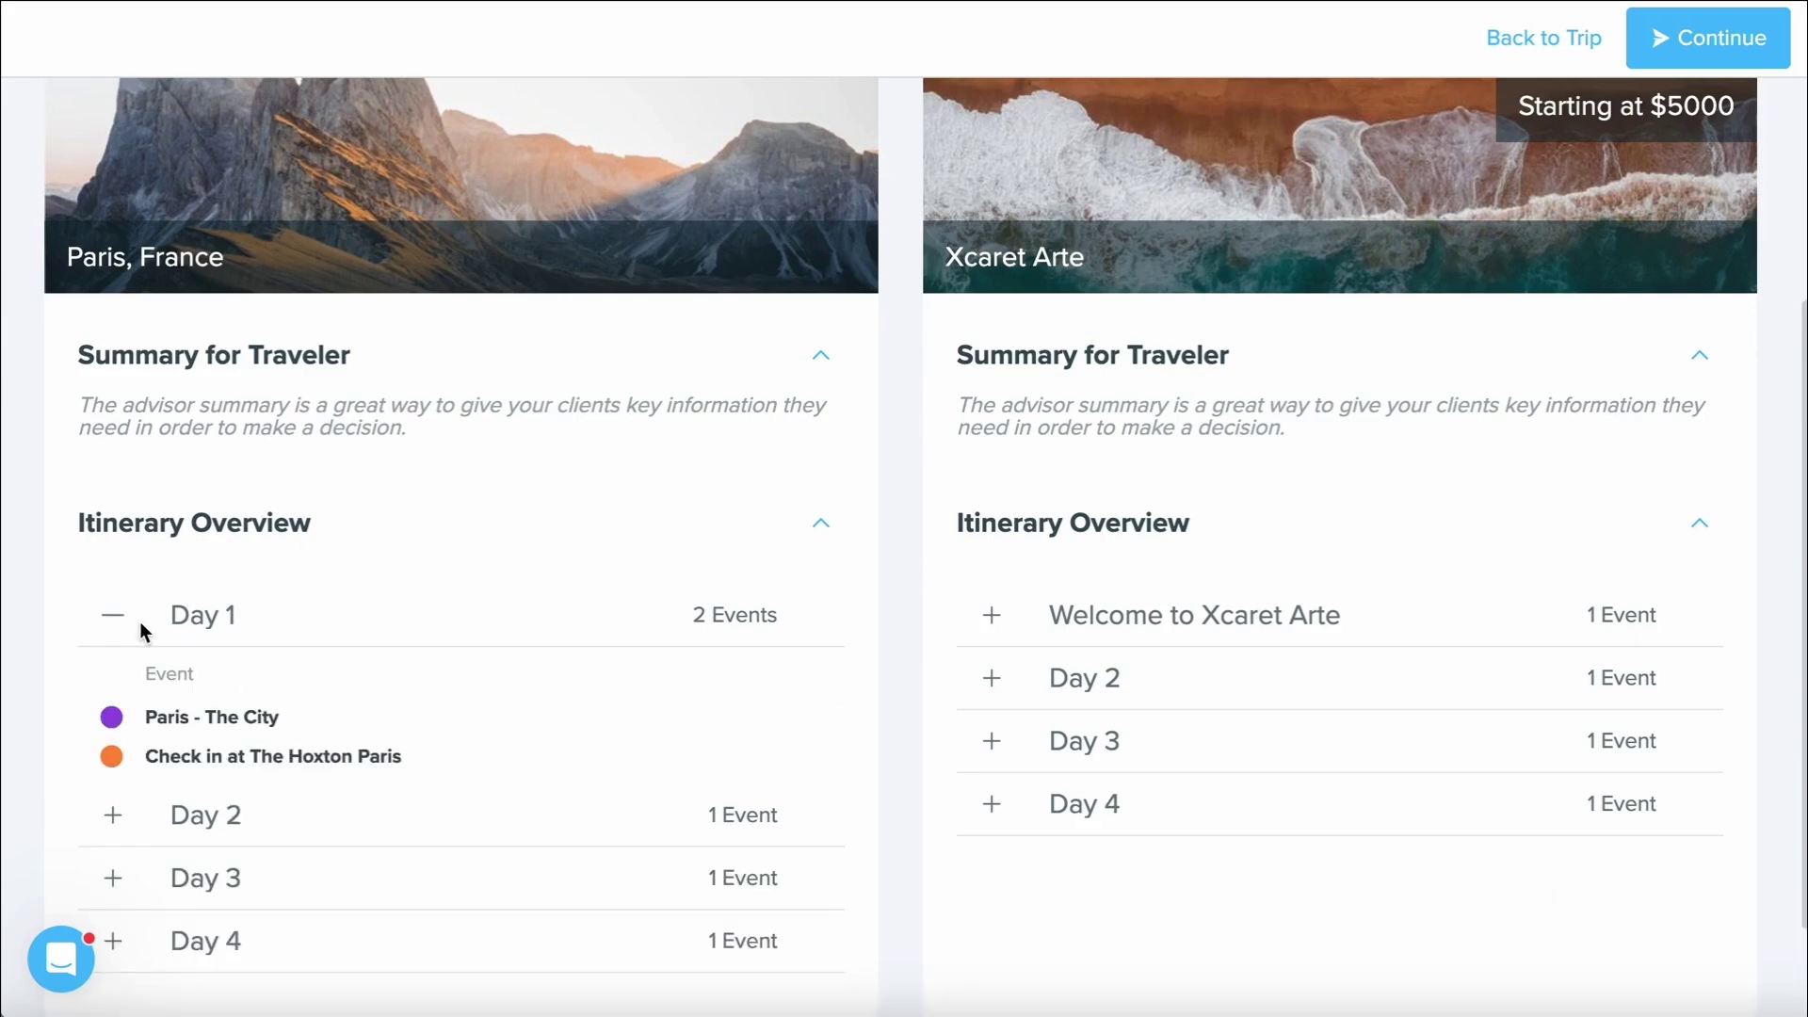
click(994, 617)
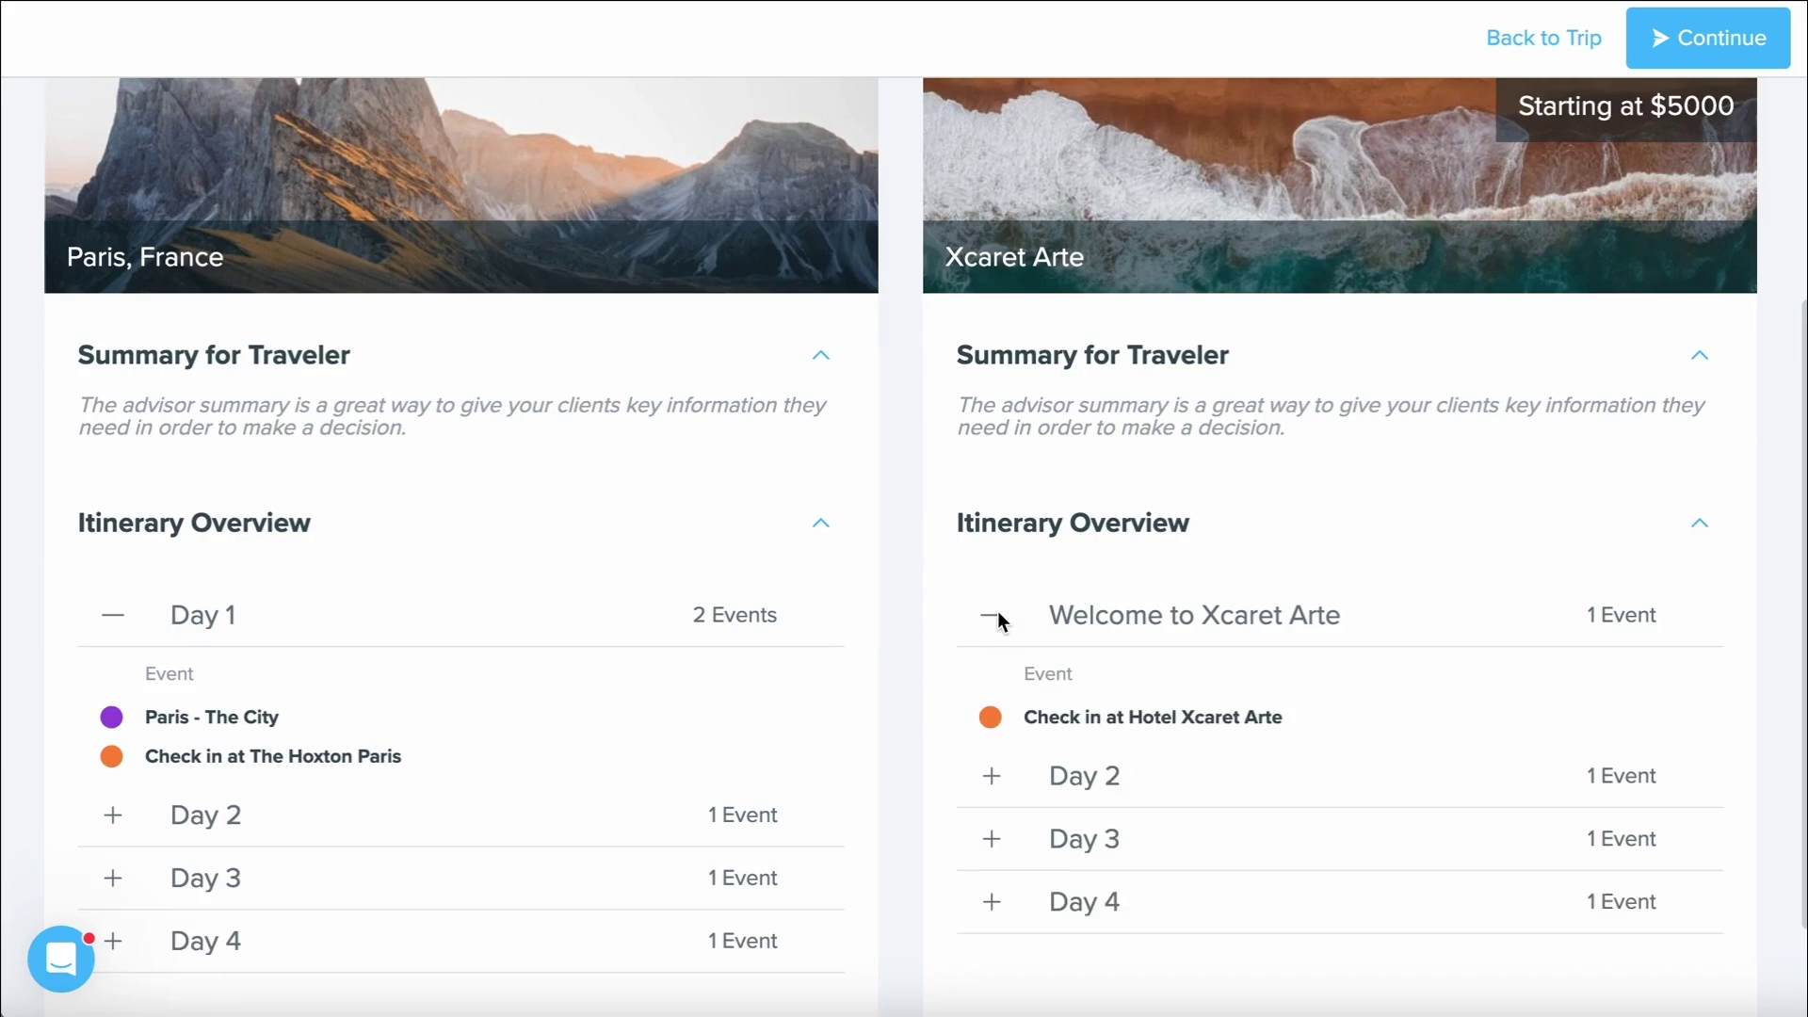
click(991, 778)
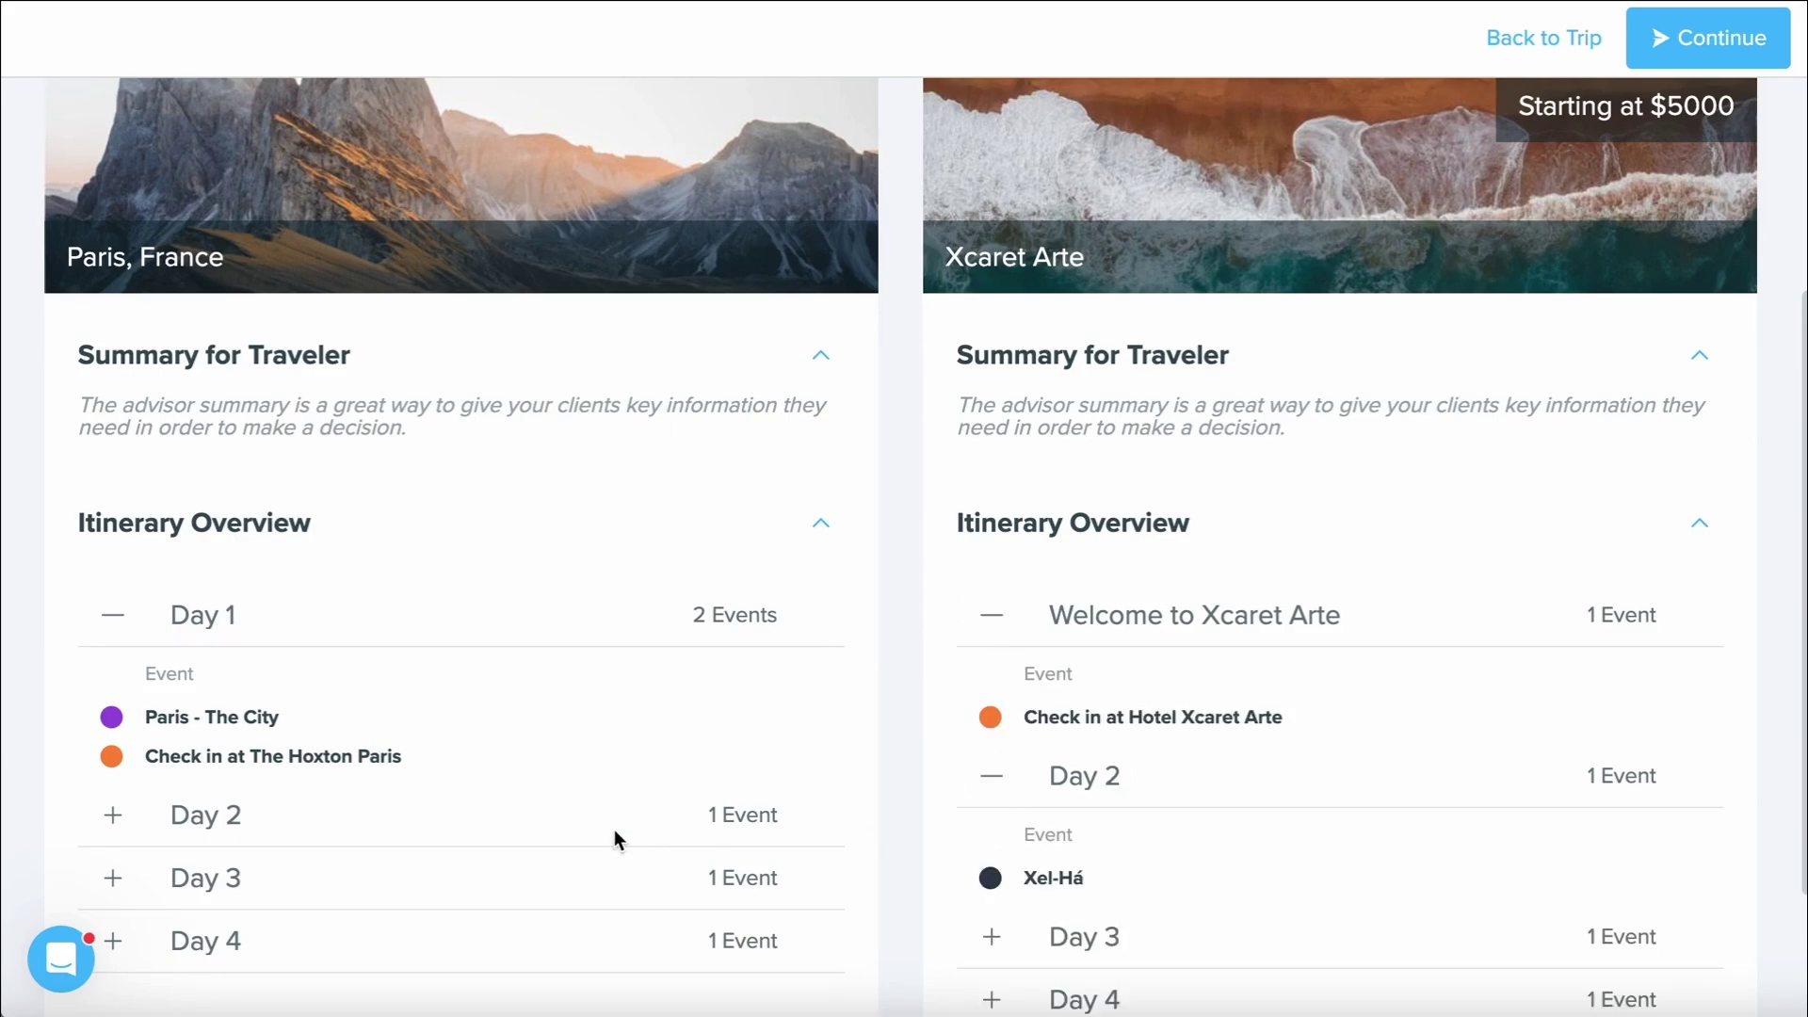
Review the Paris, France proposal in the editor, then continue to sending the decision.
scroll(614, 837, down, 2)
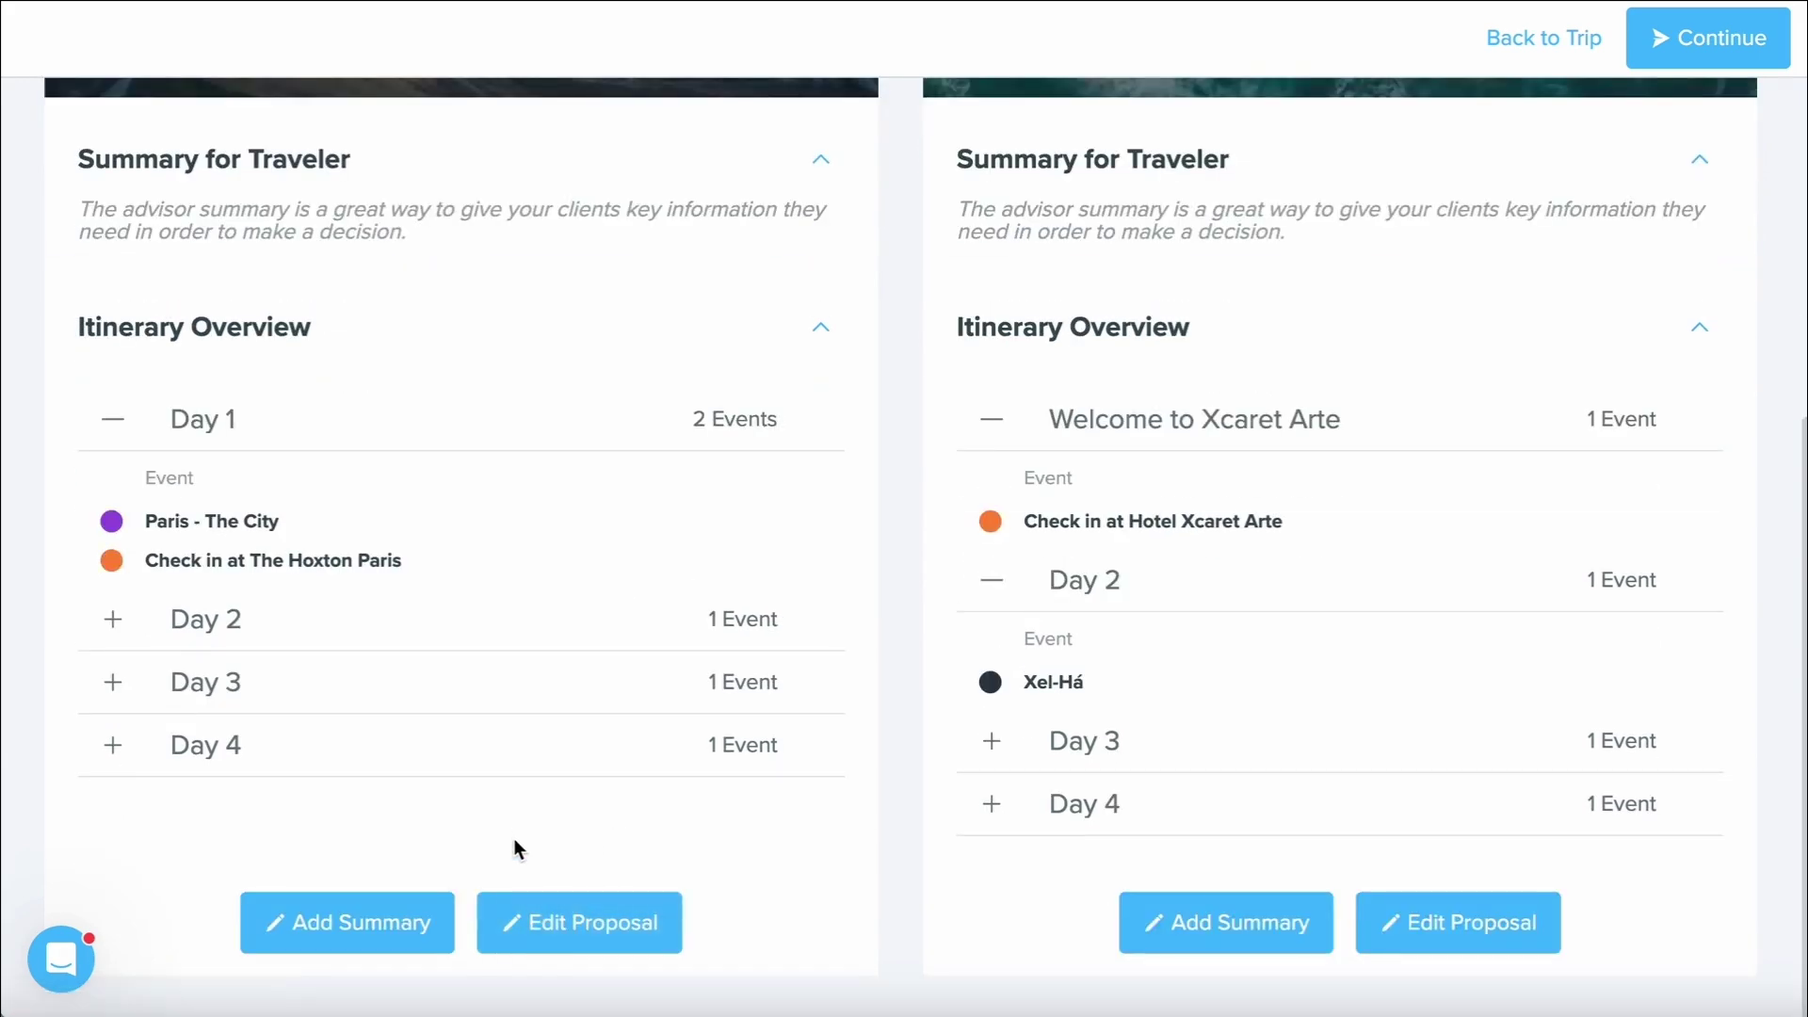
click(548, 931)
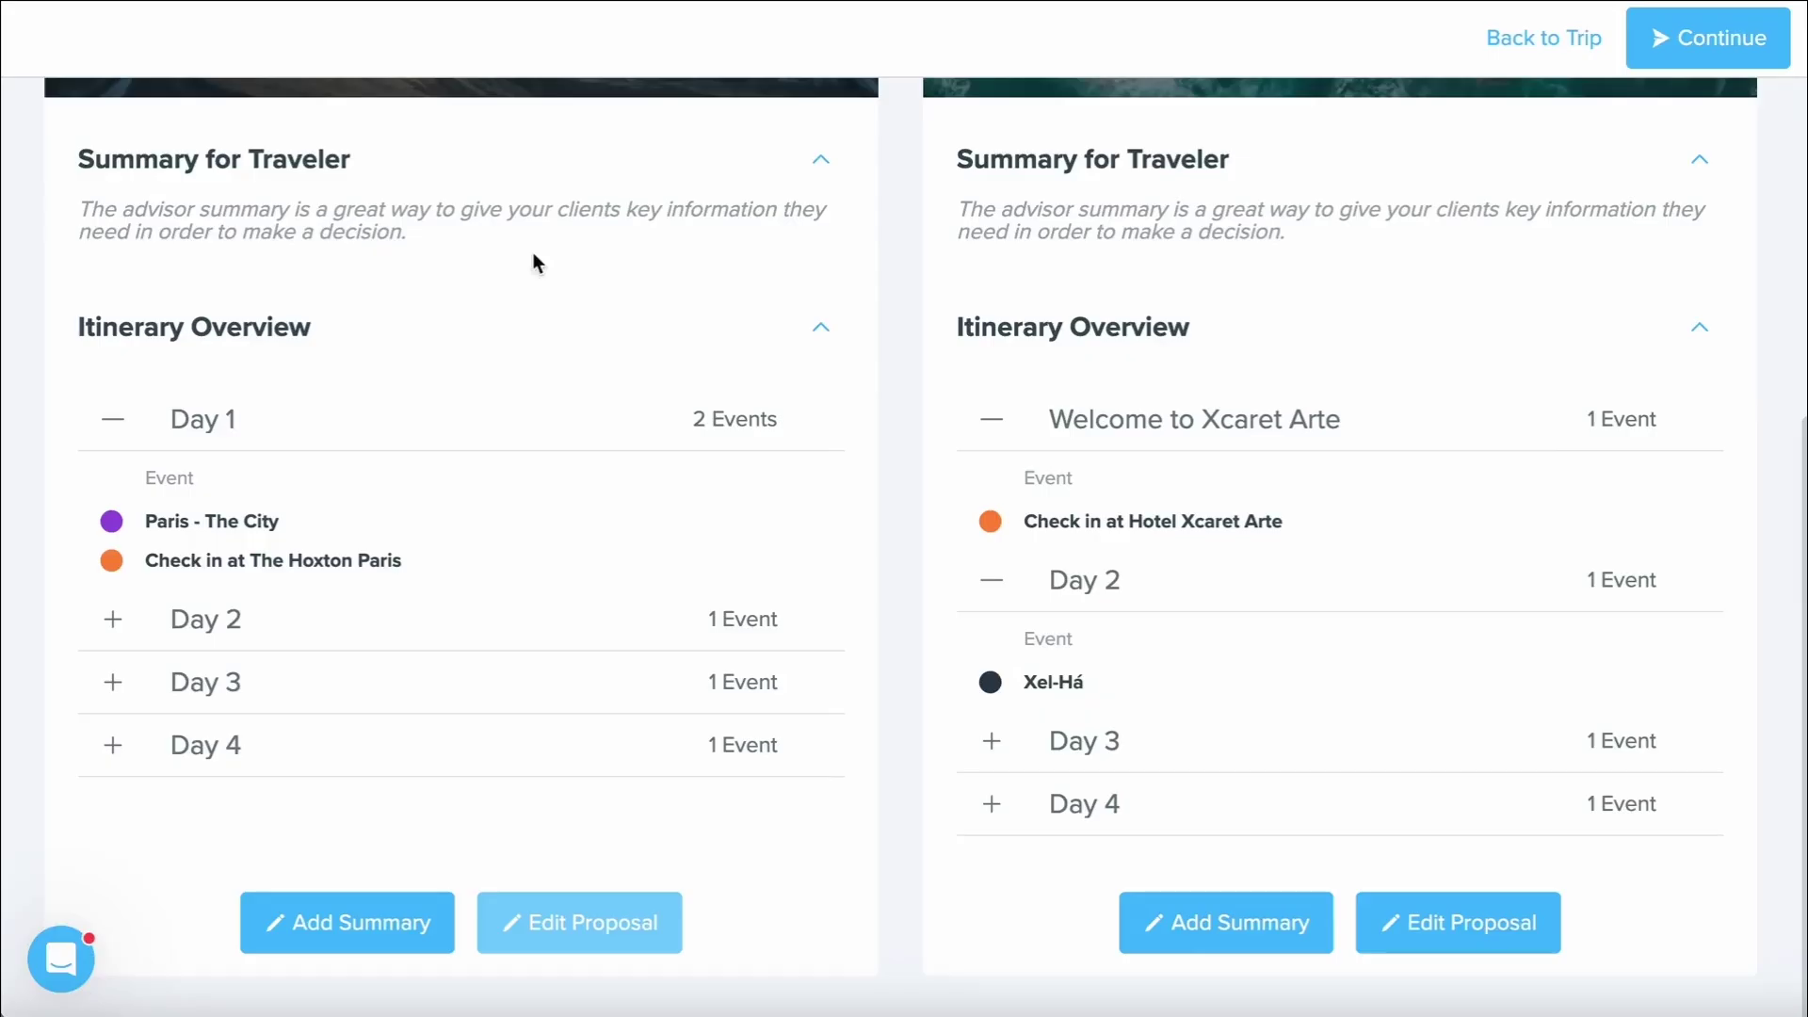
scroll(689, 489, up, 5)
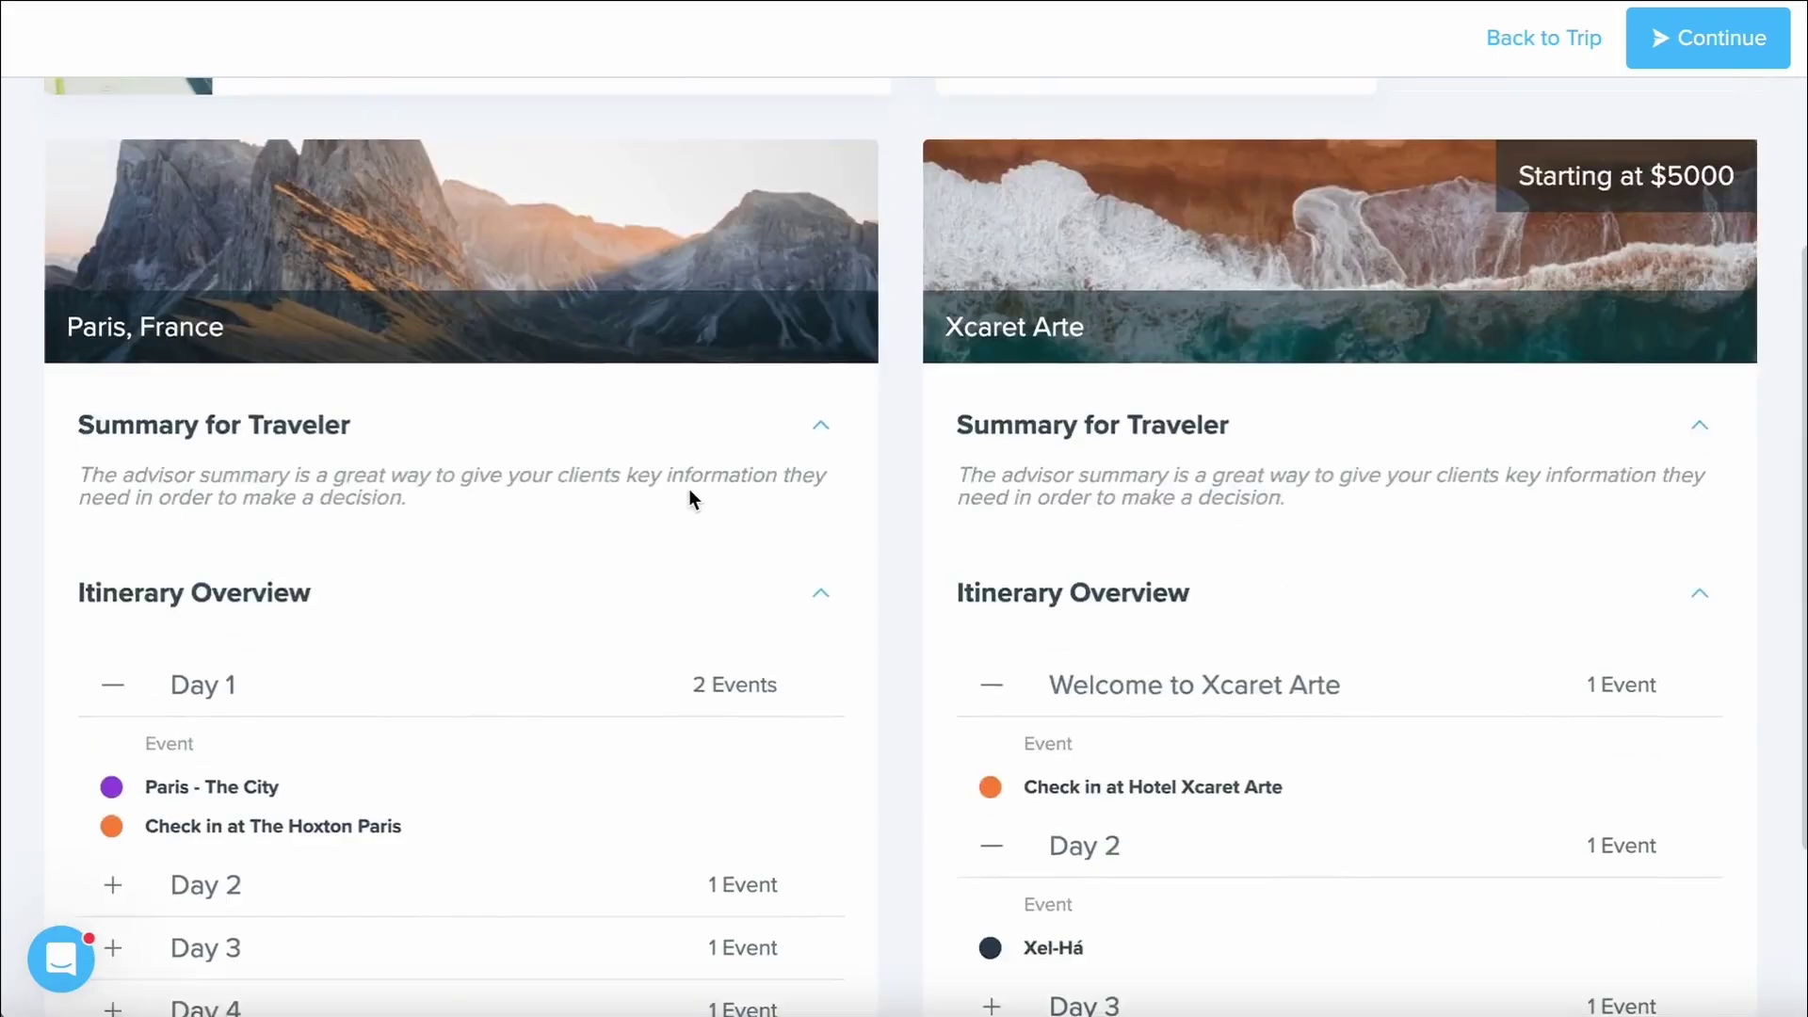
click(1703, 61)
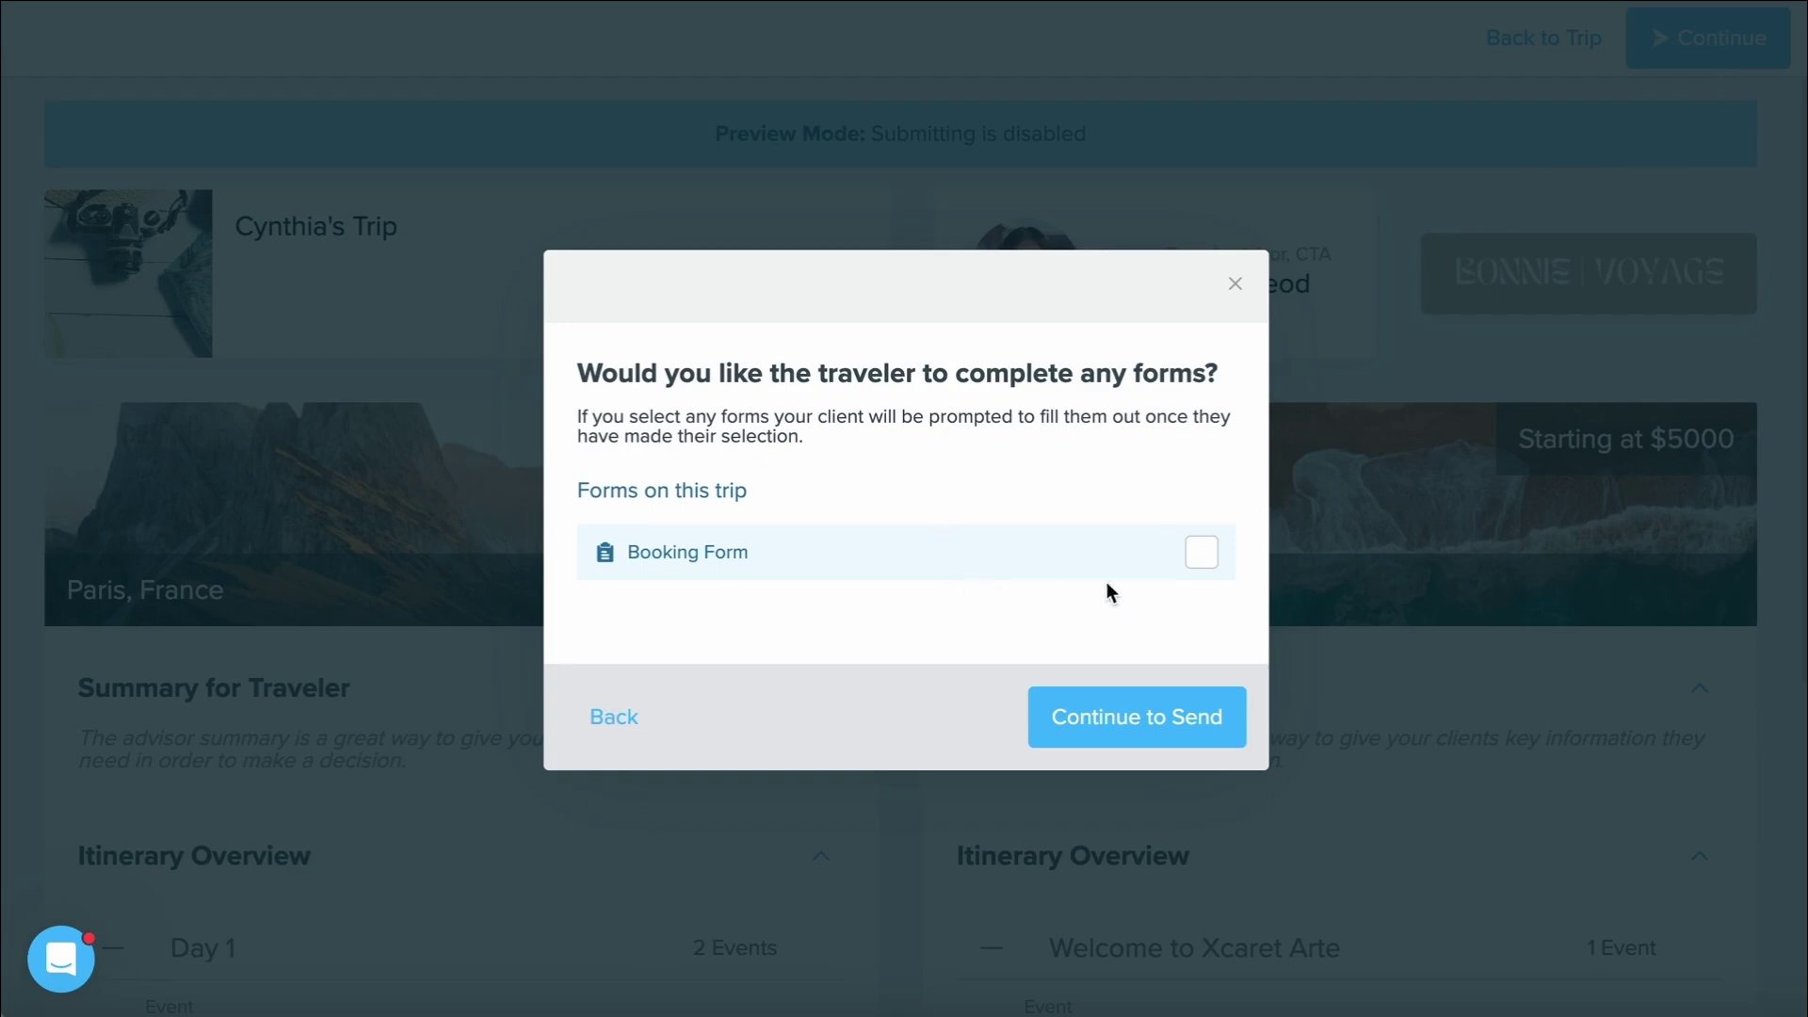
Require the Booking Form, and address the email to the traveler with a copy to yourself.
click(1201, 554)
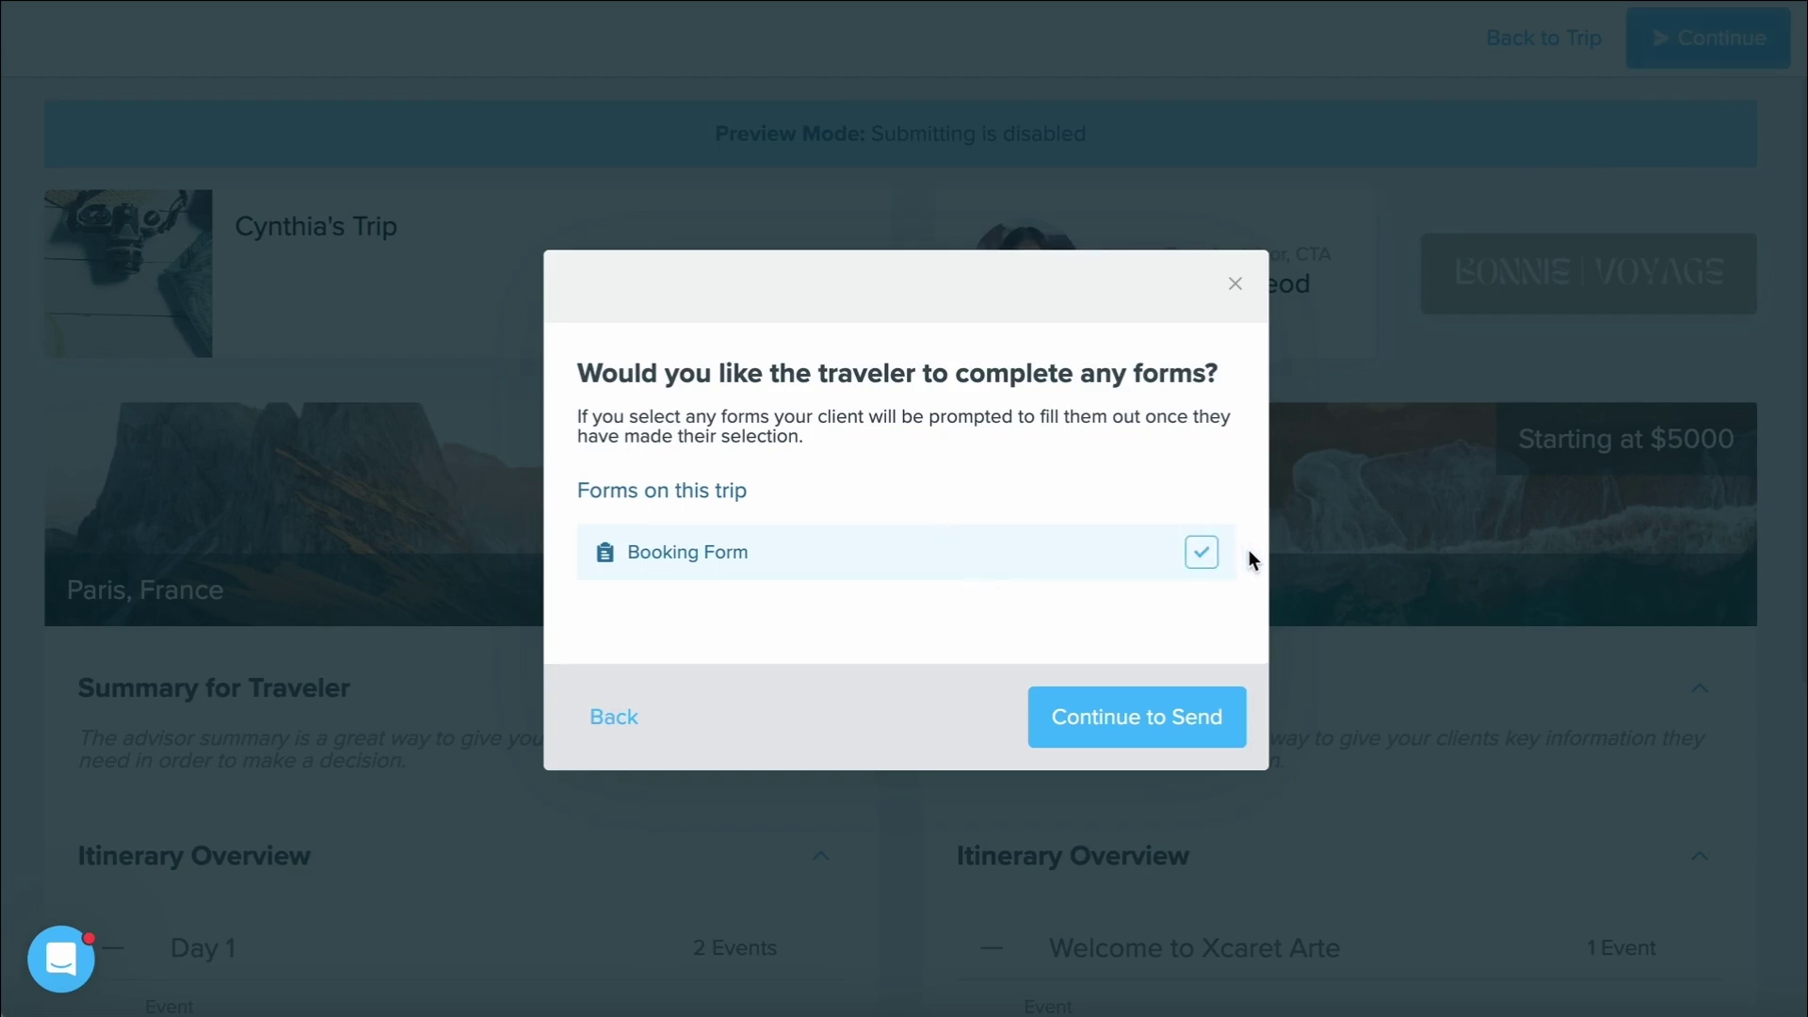
click(1146, 733)
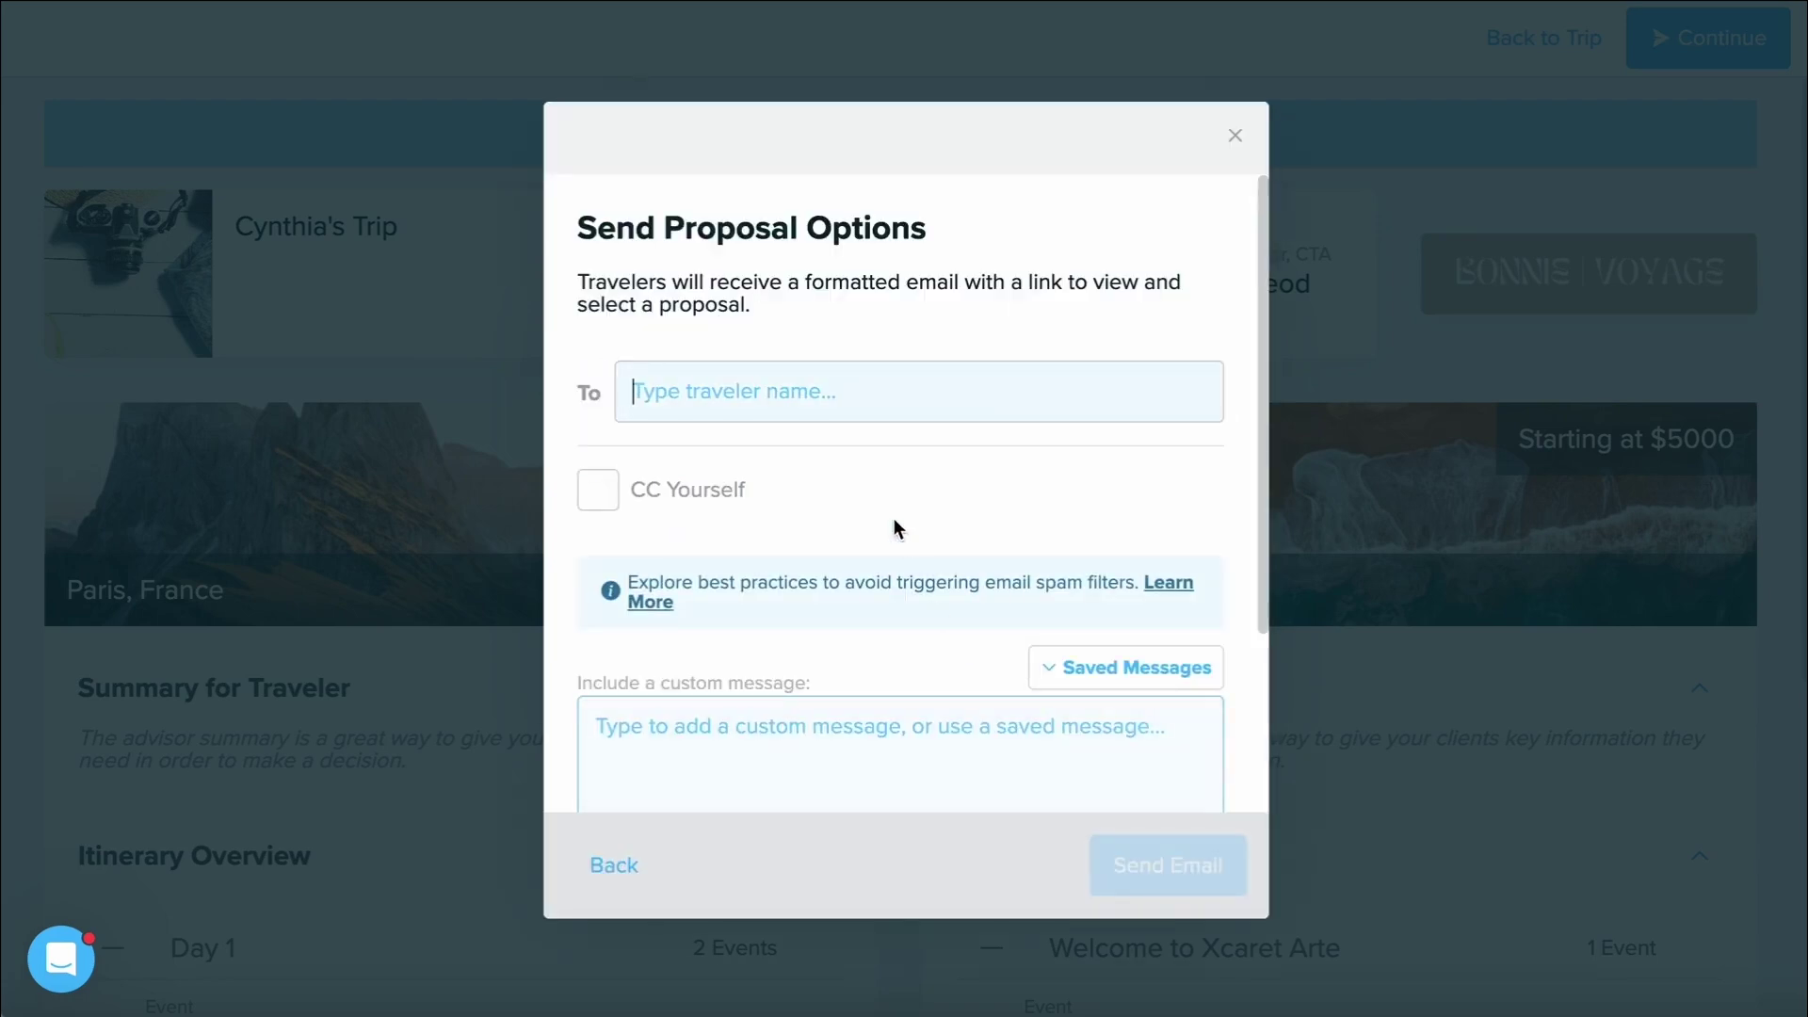
text(cynthi)
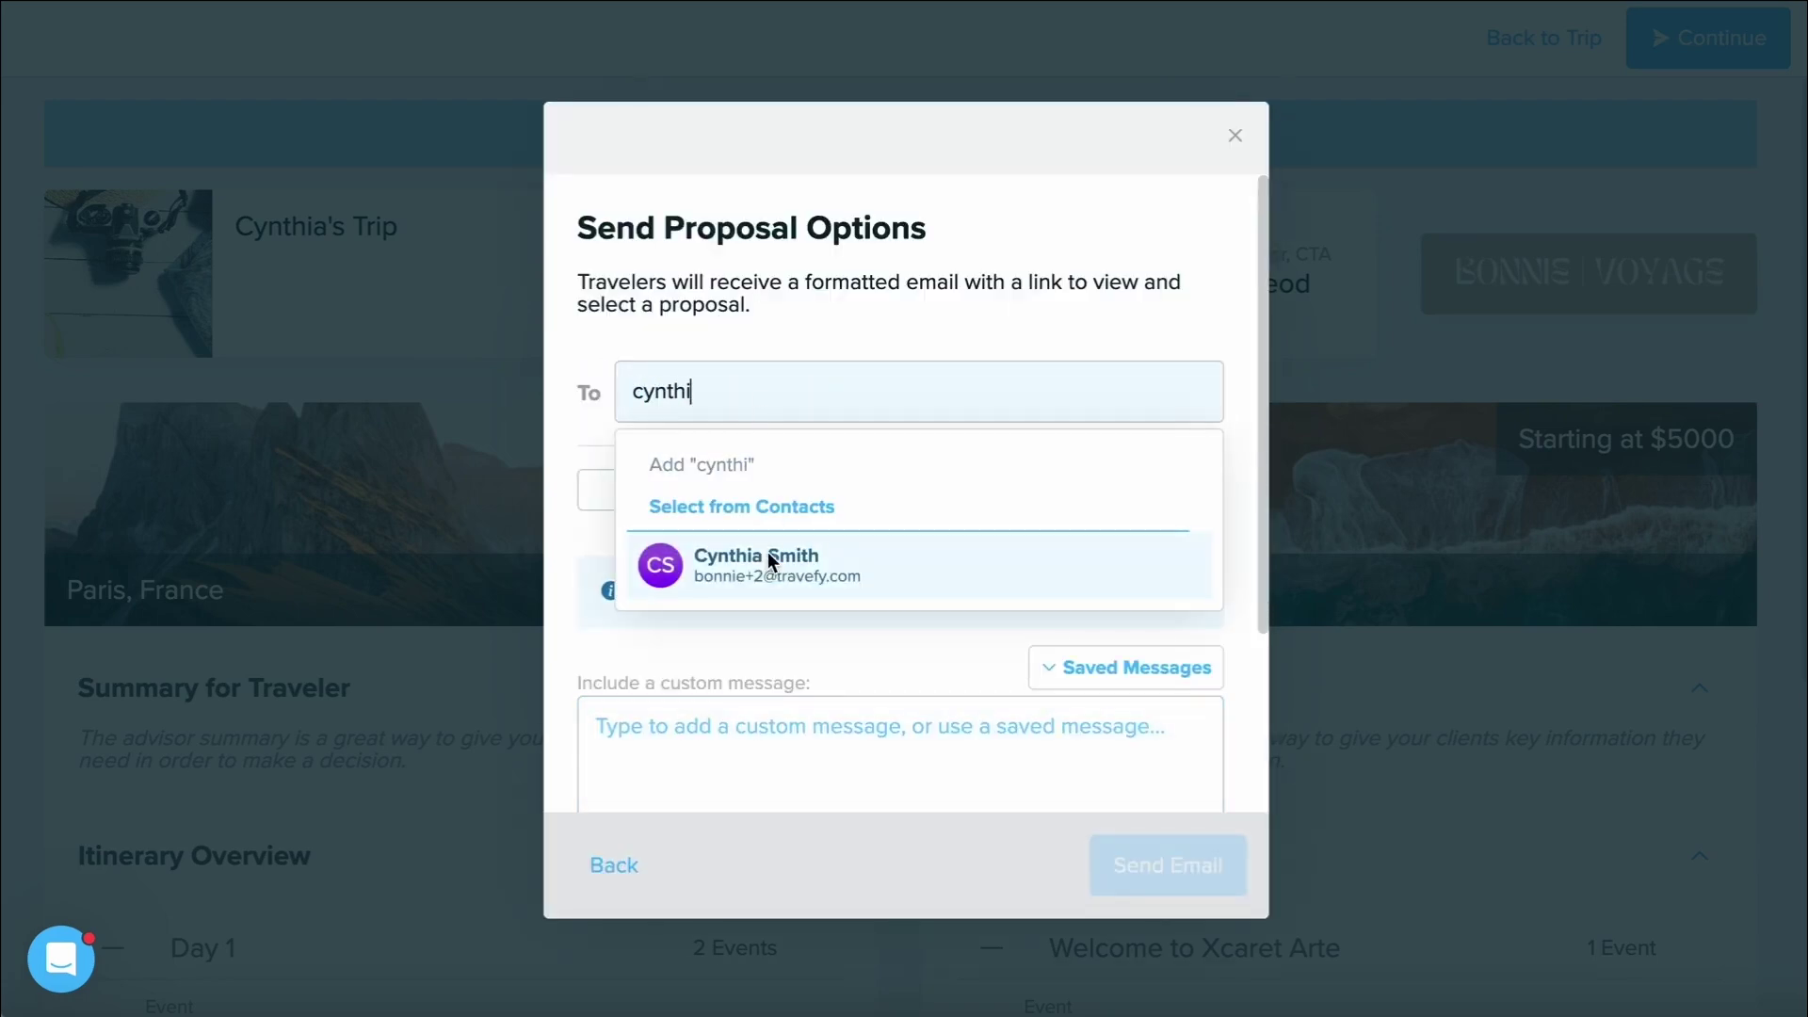
click(767, 558)
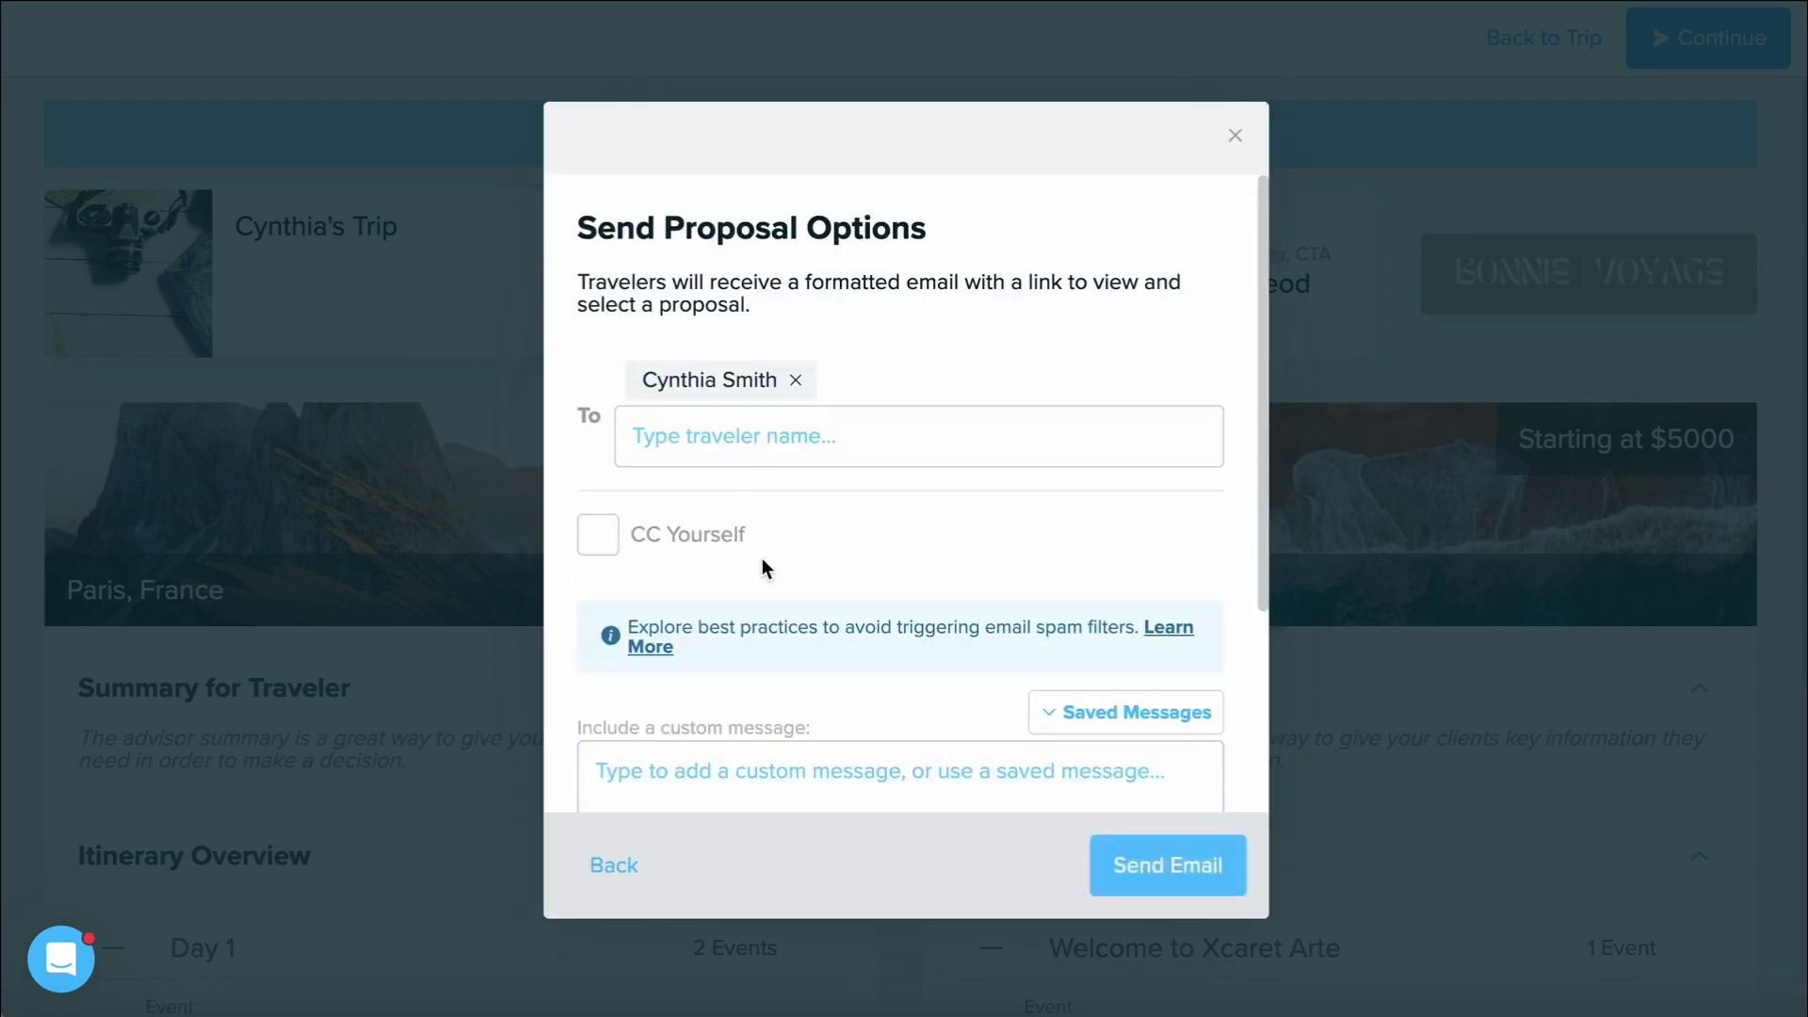
click(596, 541)
Insert the 'Sending Proposal' saved message, delete its '-[Your Name Here]' line, and send.
scroll(764, 562, down, 3)
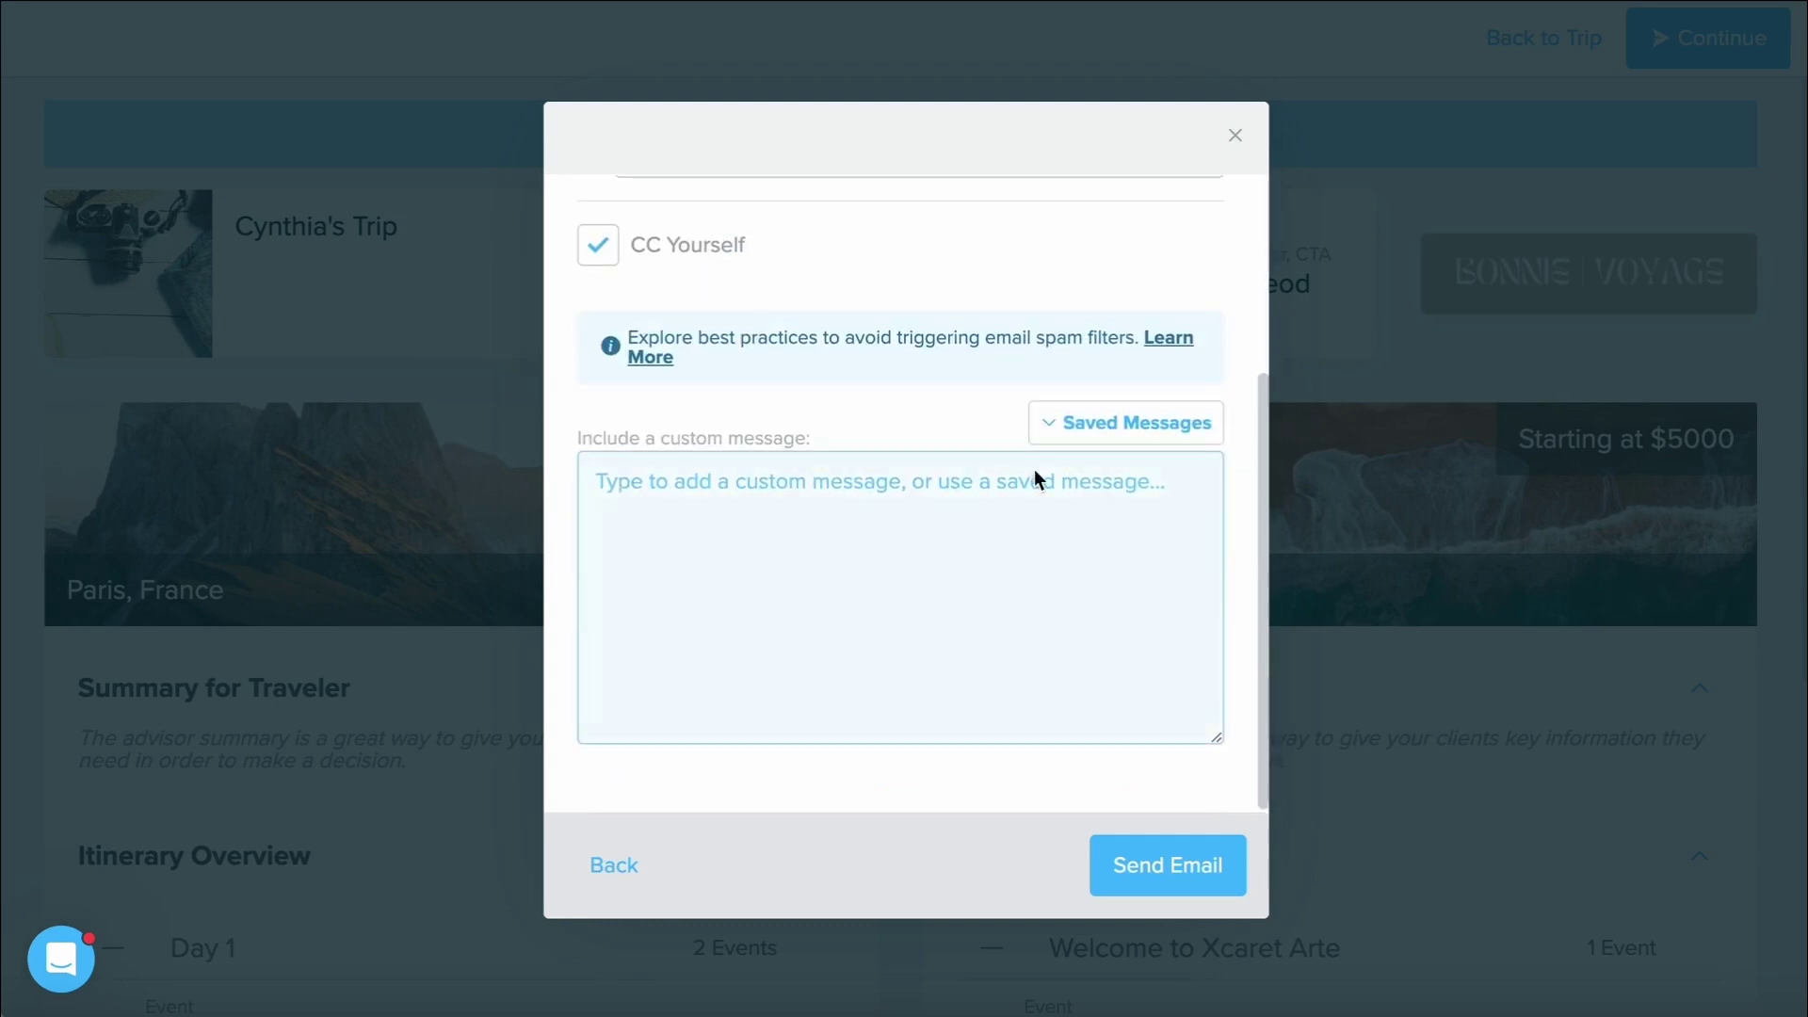
click(1103, 436)
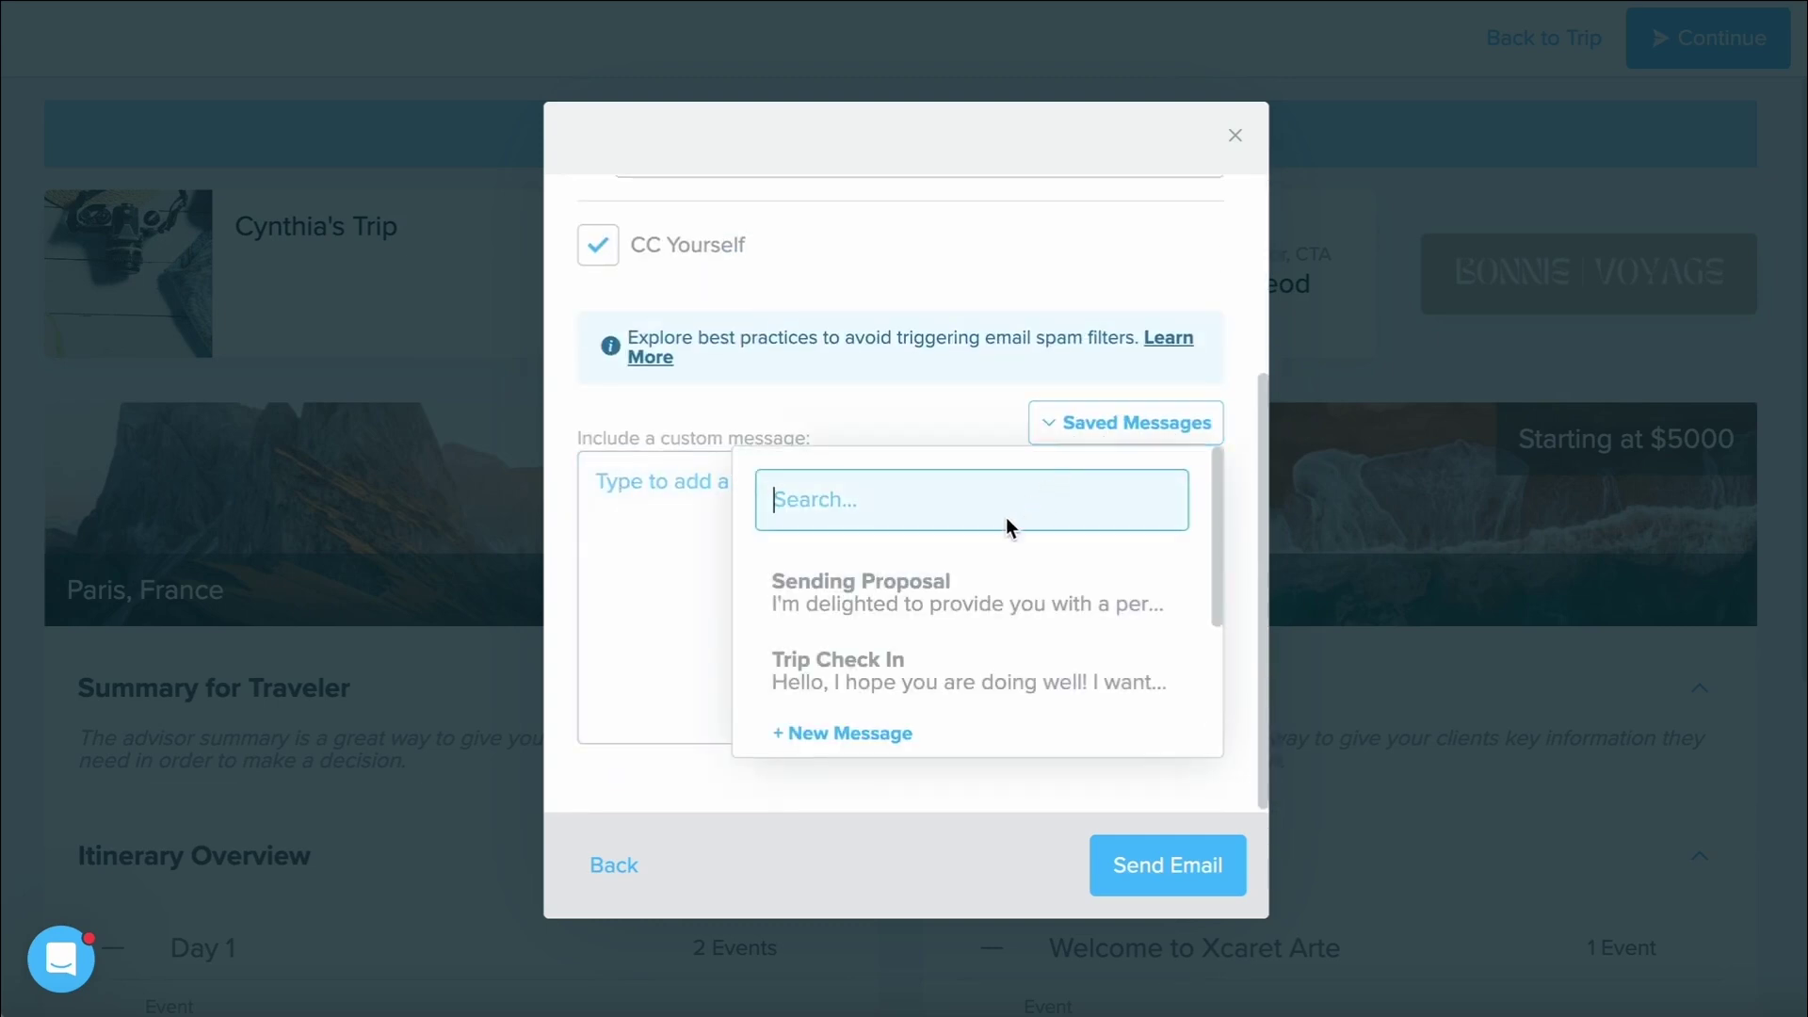
click(975, 585)
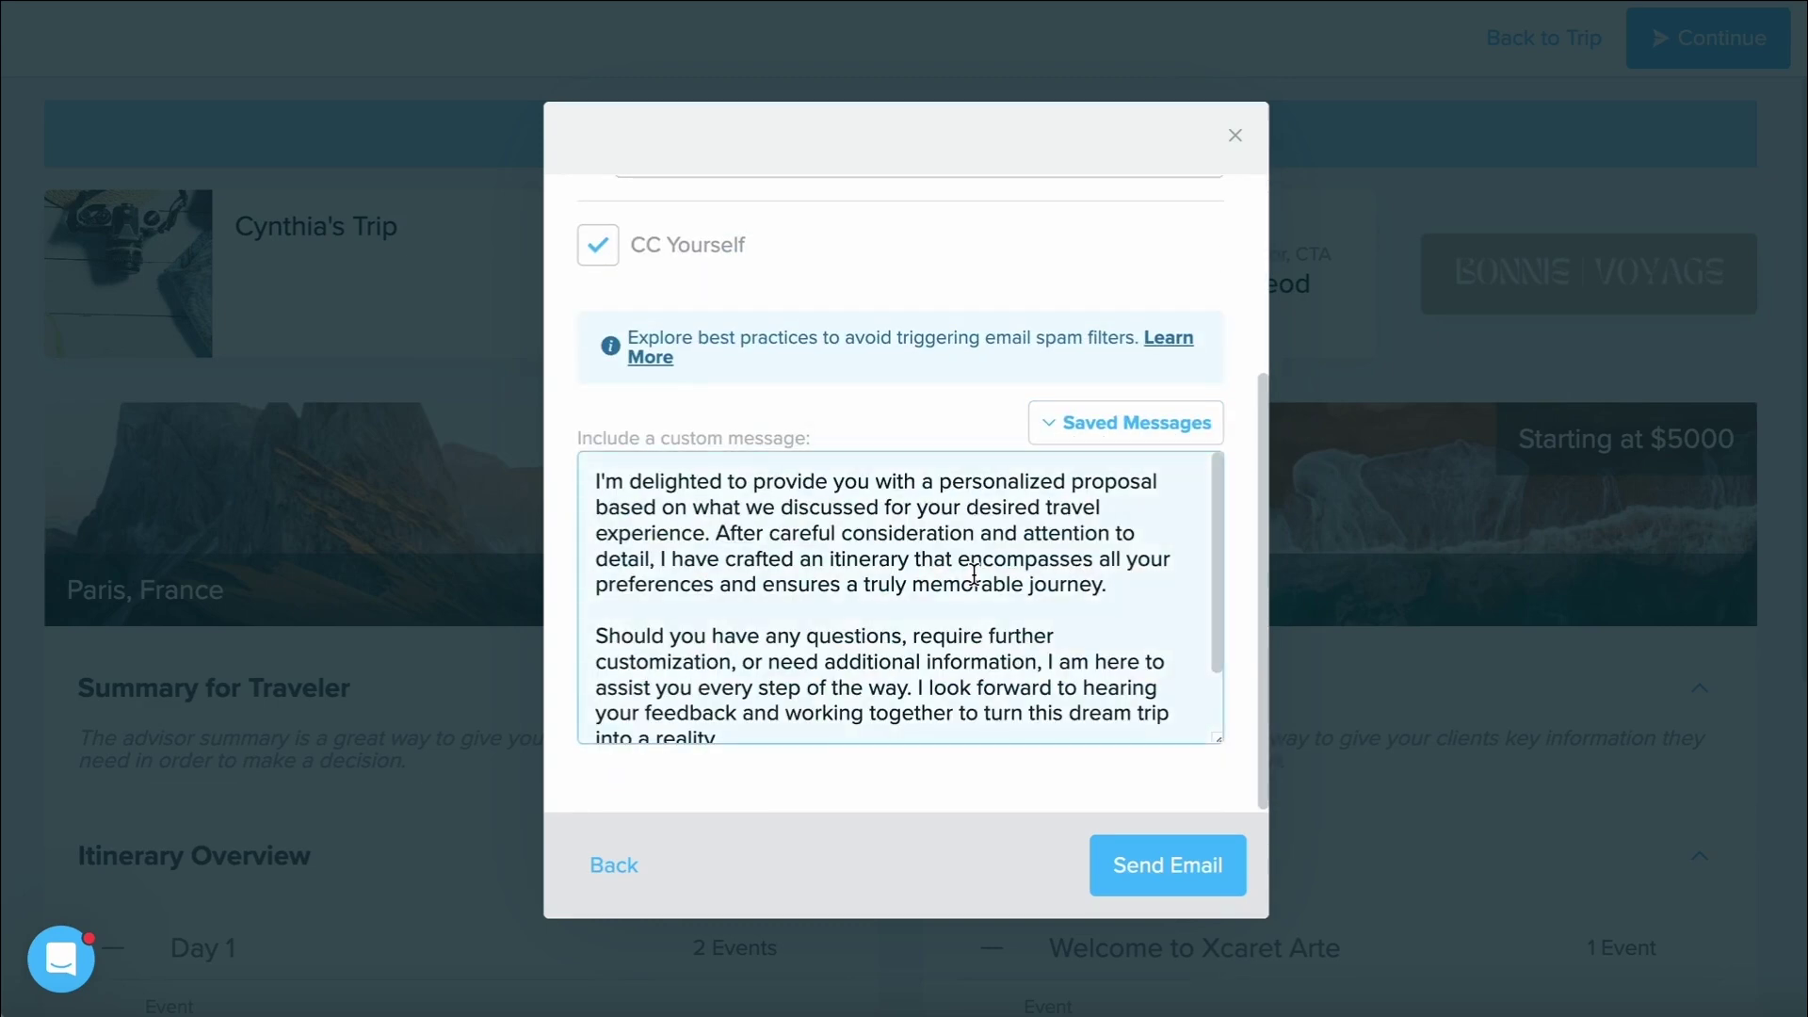
scroll(862, 617, down, 2)
click(756, 713)
triple_click(757, 713)
key(BackSpace)
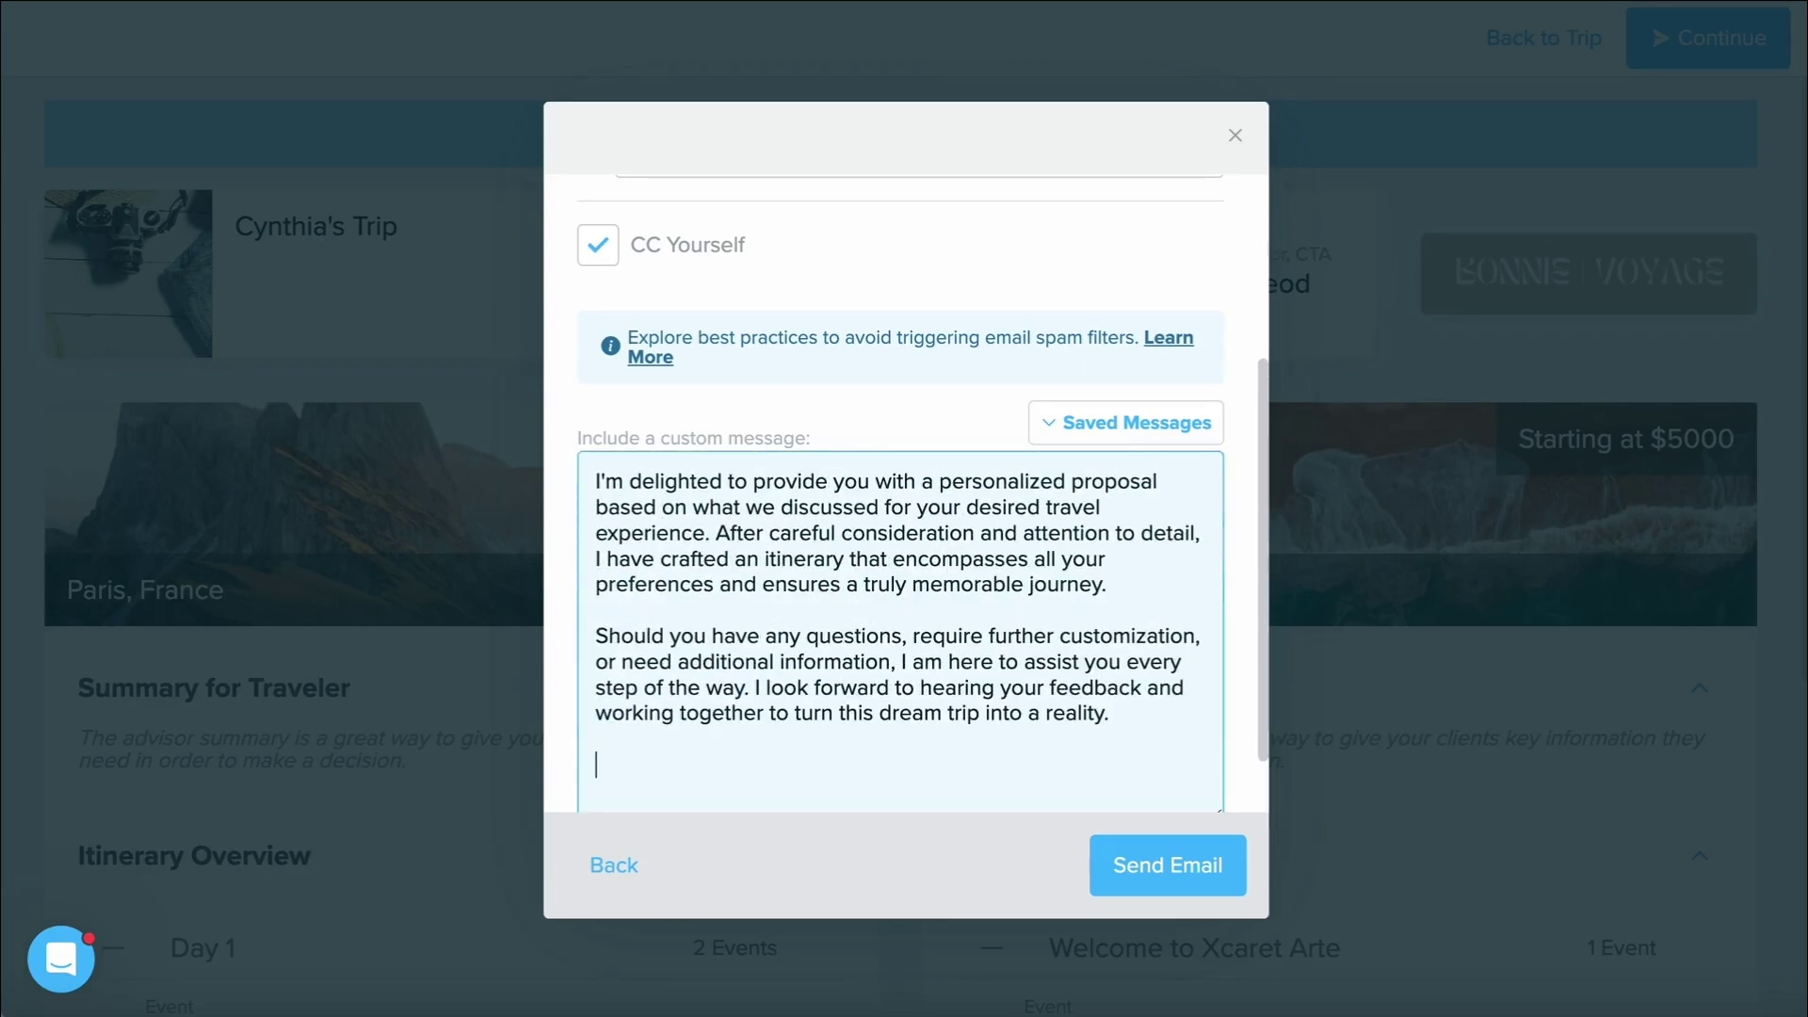
click(1111, 859)
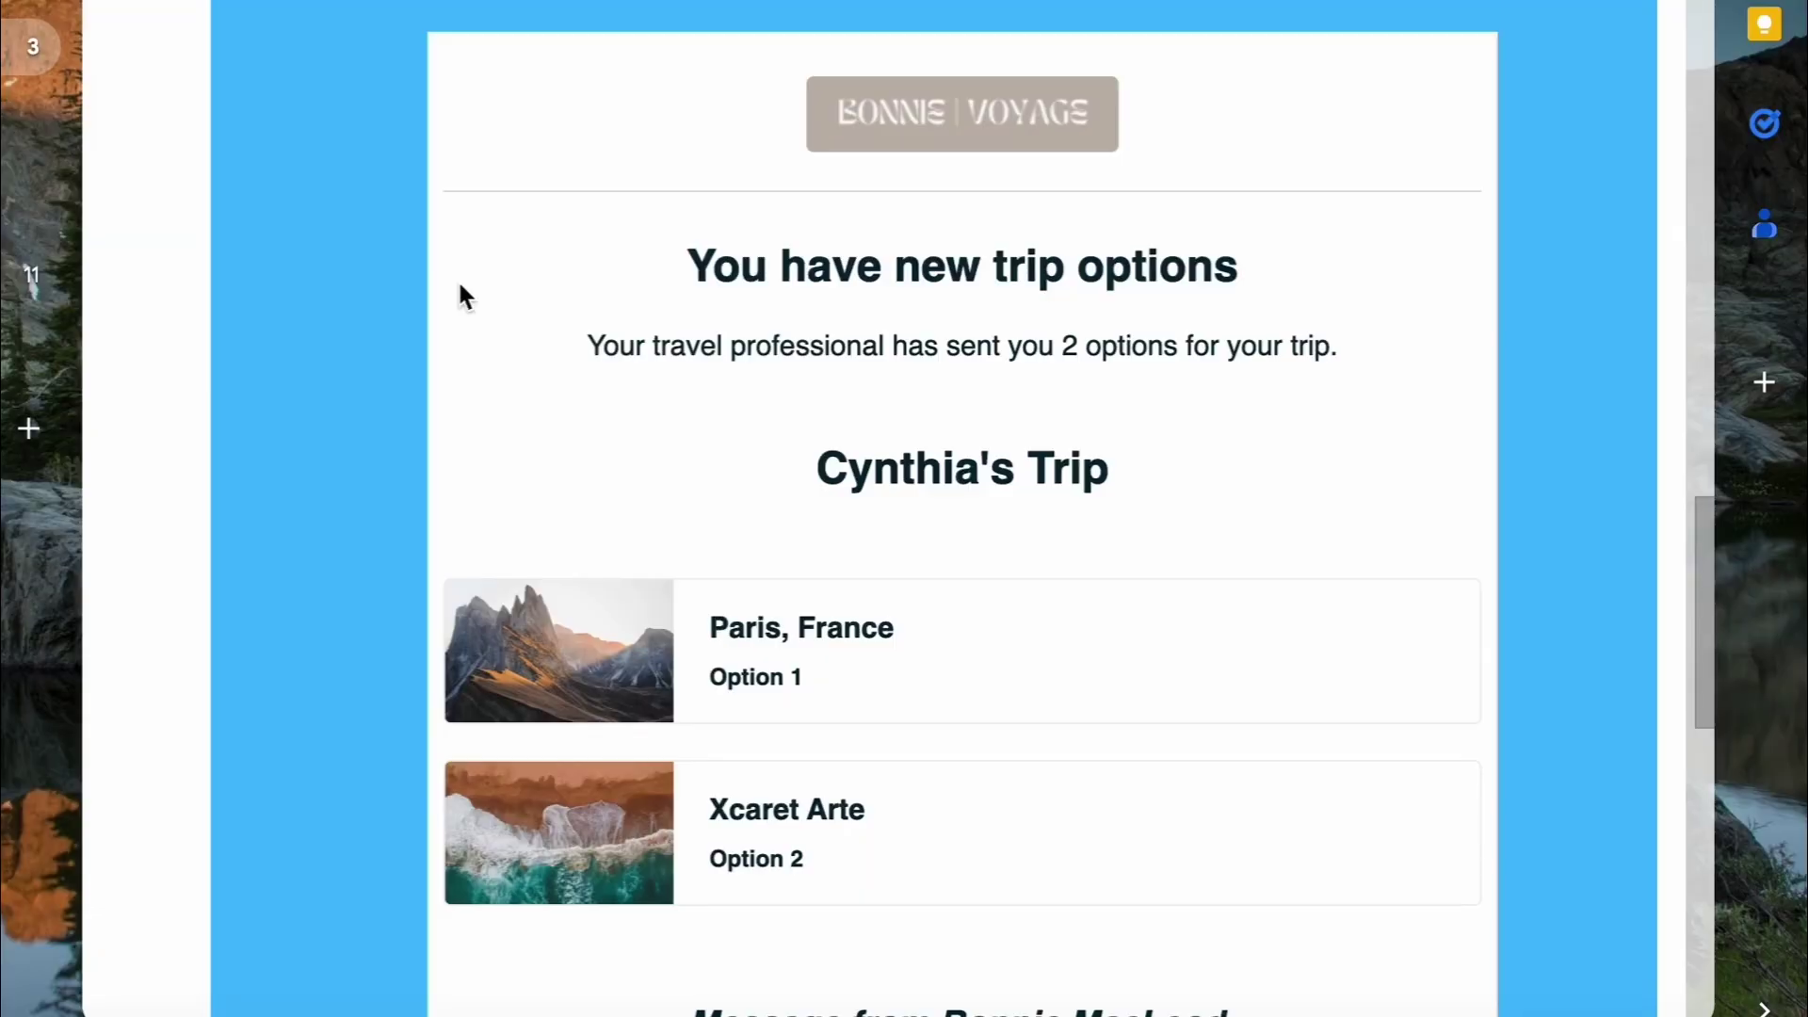
Open the proposals from the Review Proposals link in the received Travefy email.
scroll(608, 641, down, 3)
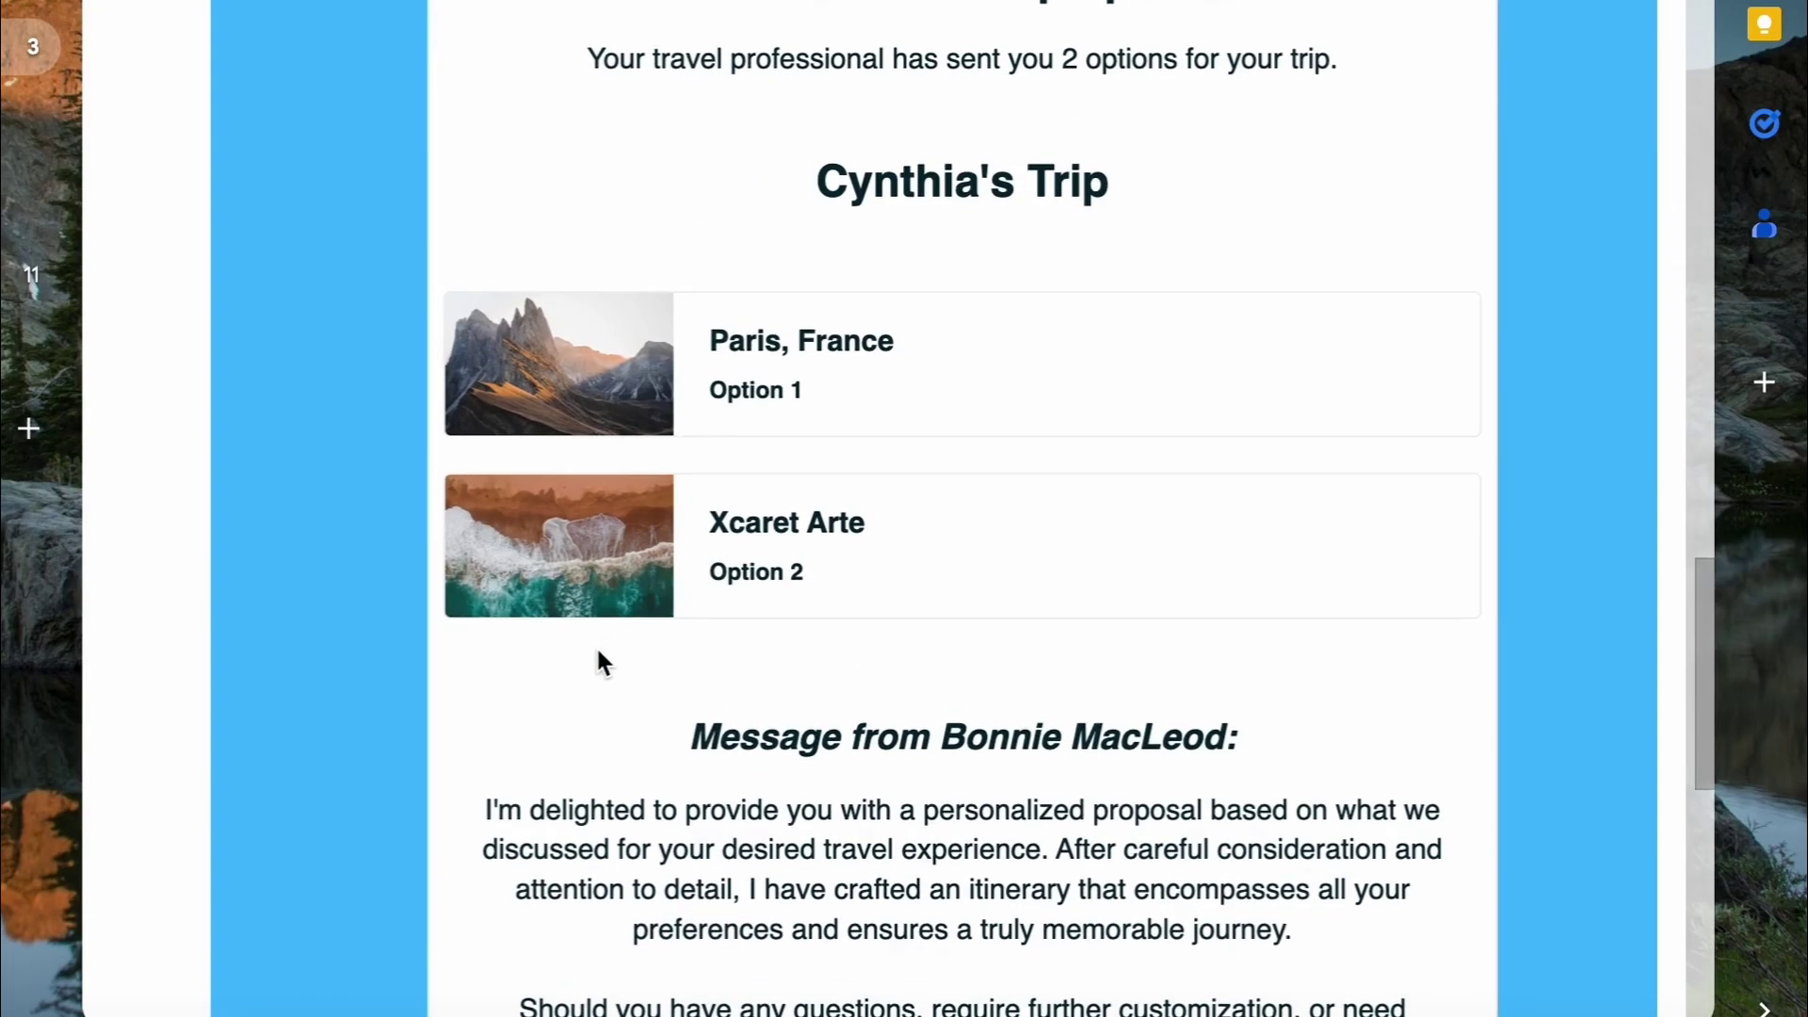
scroll(597, 650, down, 4)
scroll(1018, 763, down, 2)
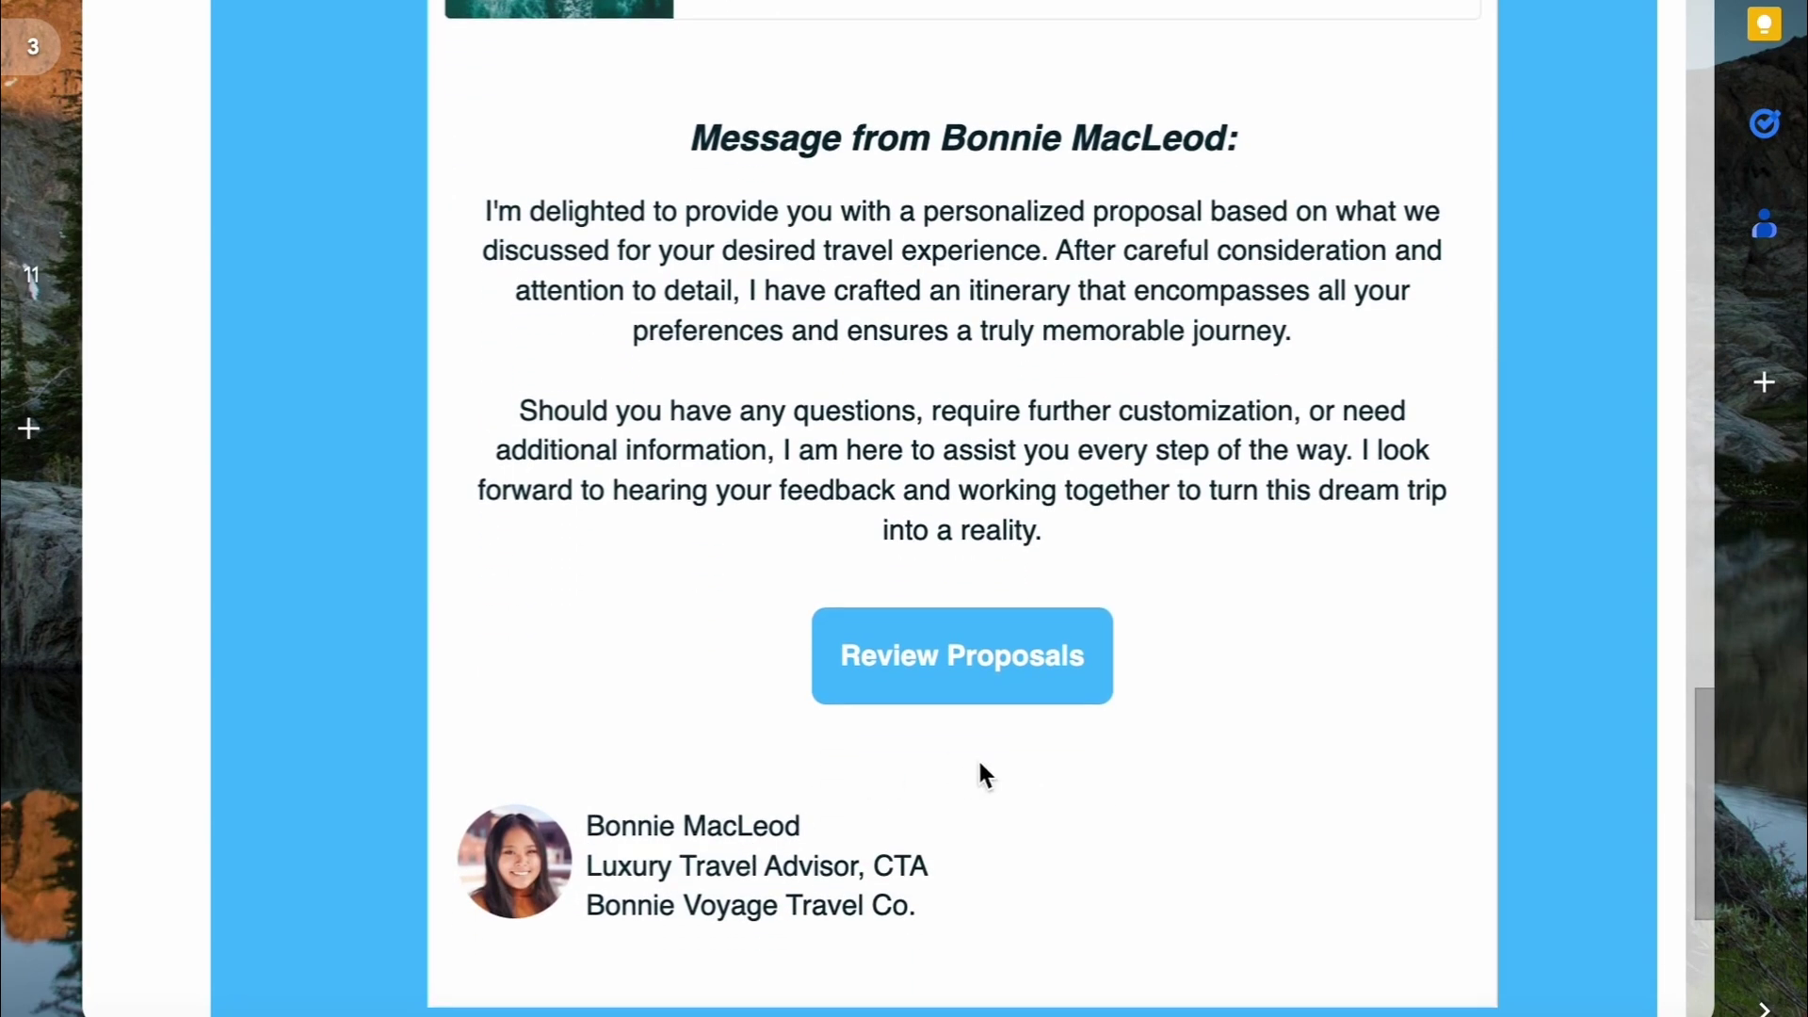
click(998, 685)
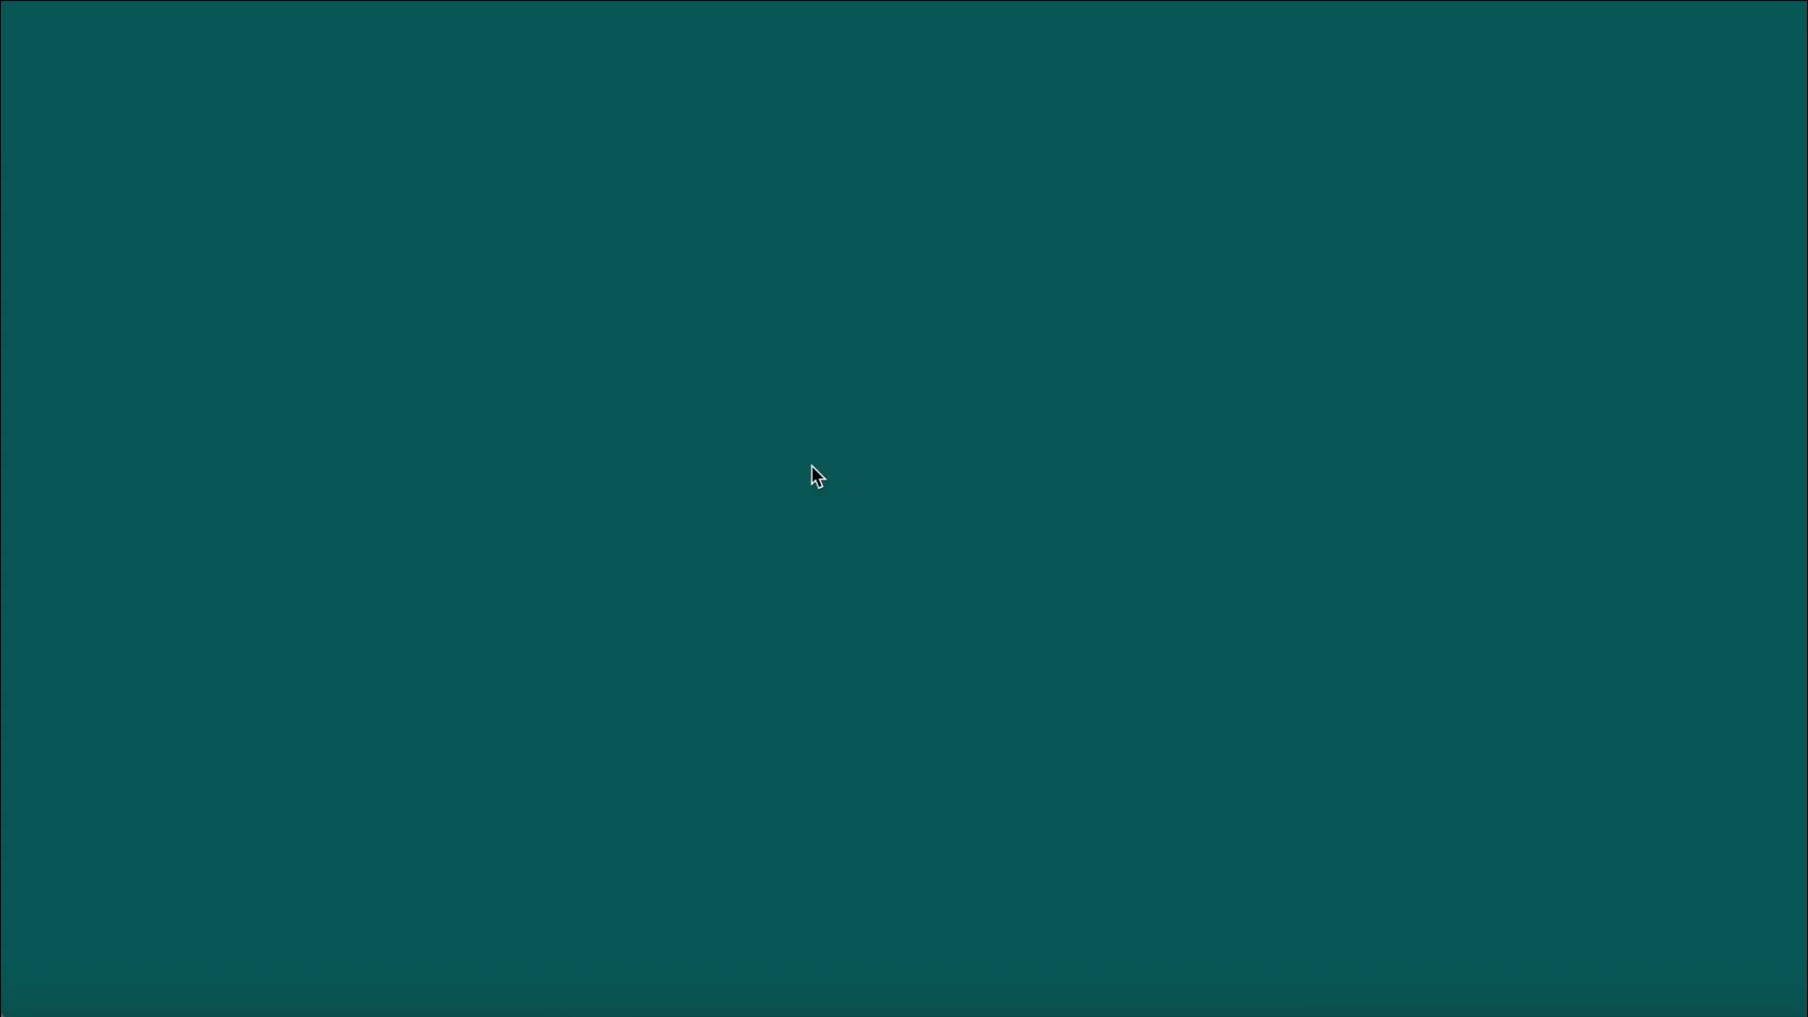
scroll(812, 465, down, 1)
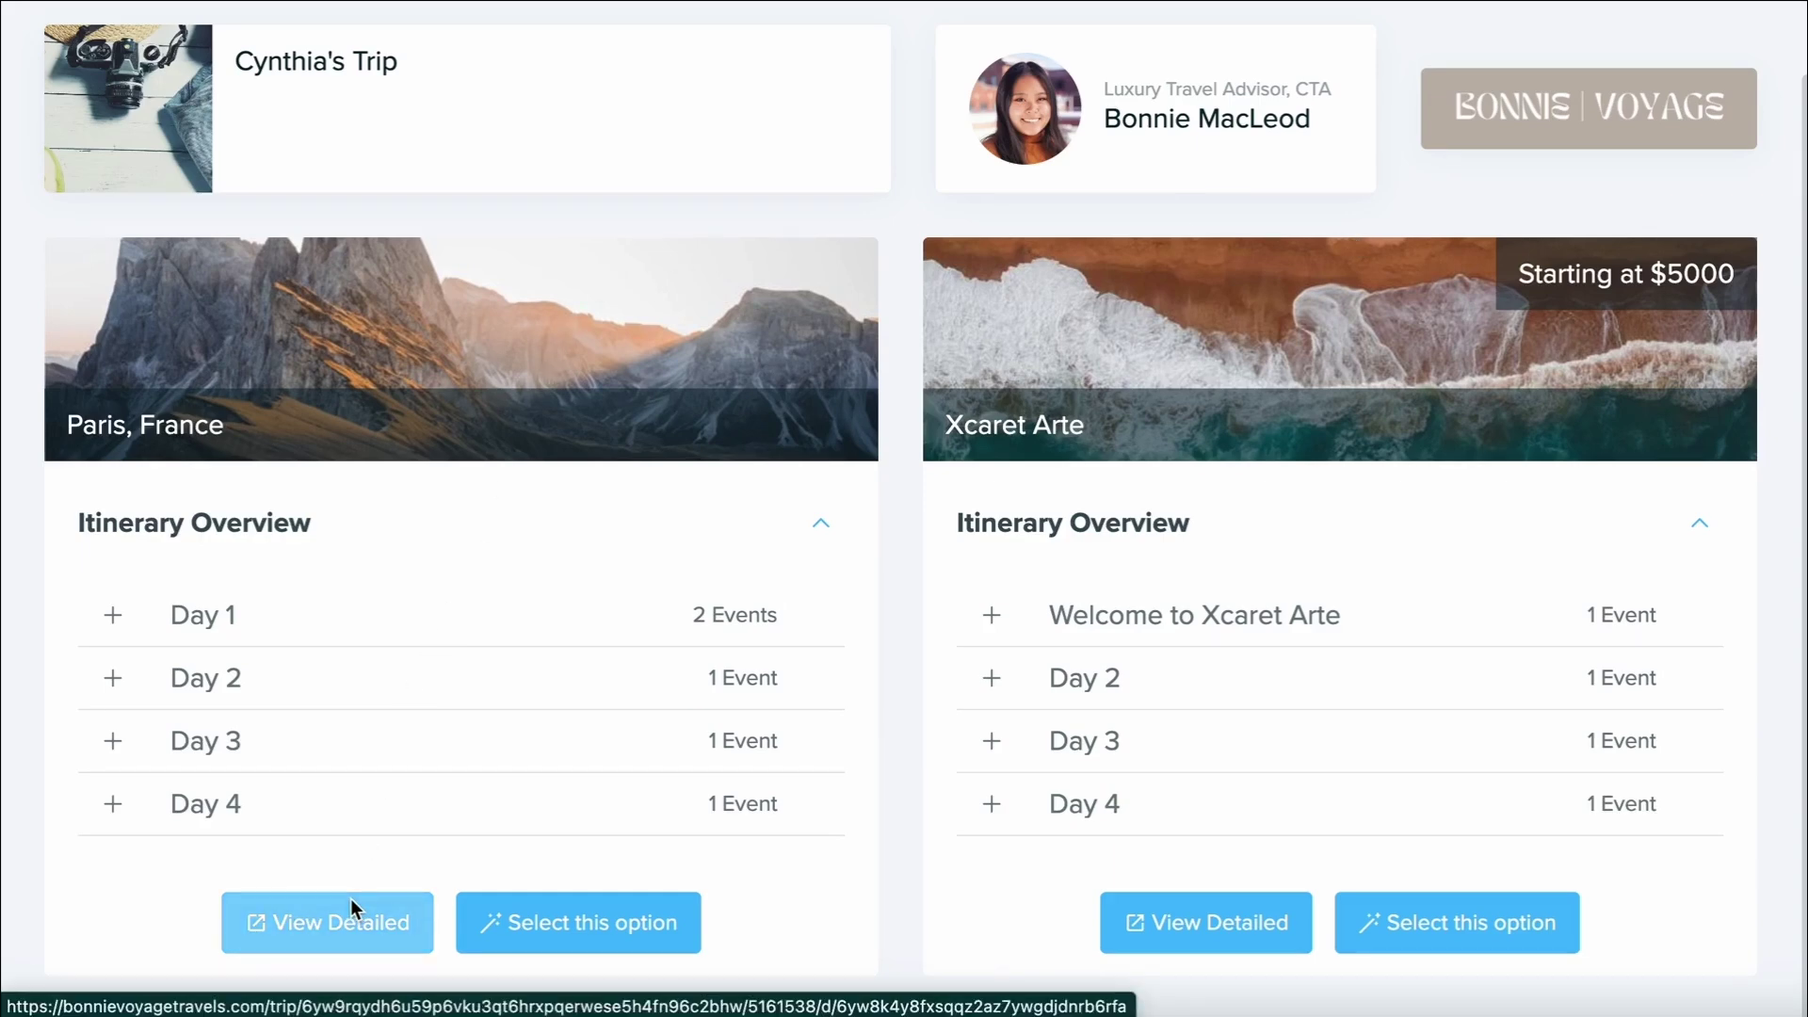
click(349, 929)
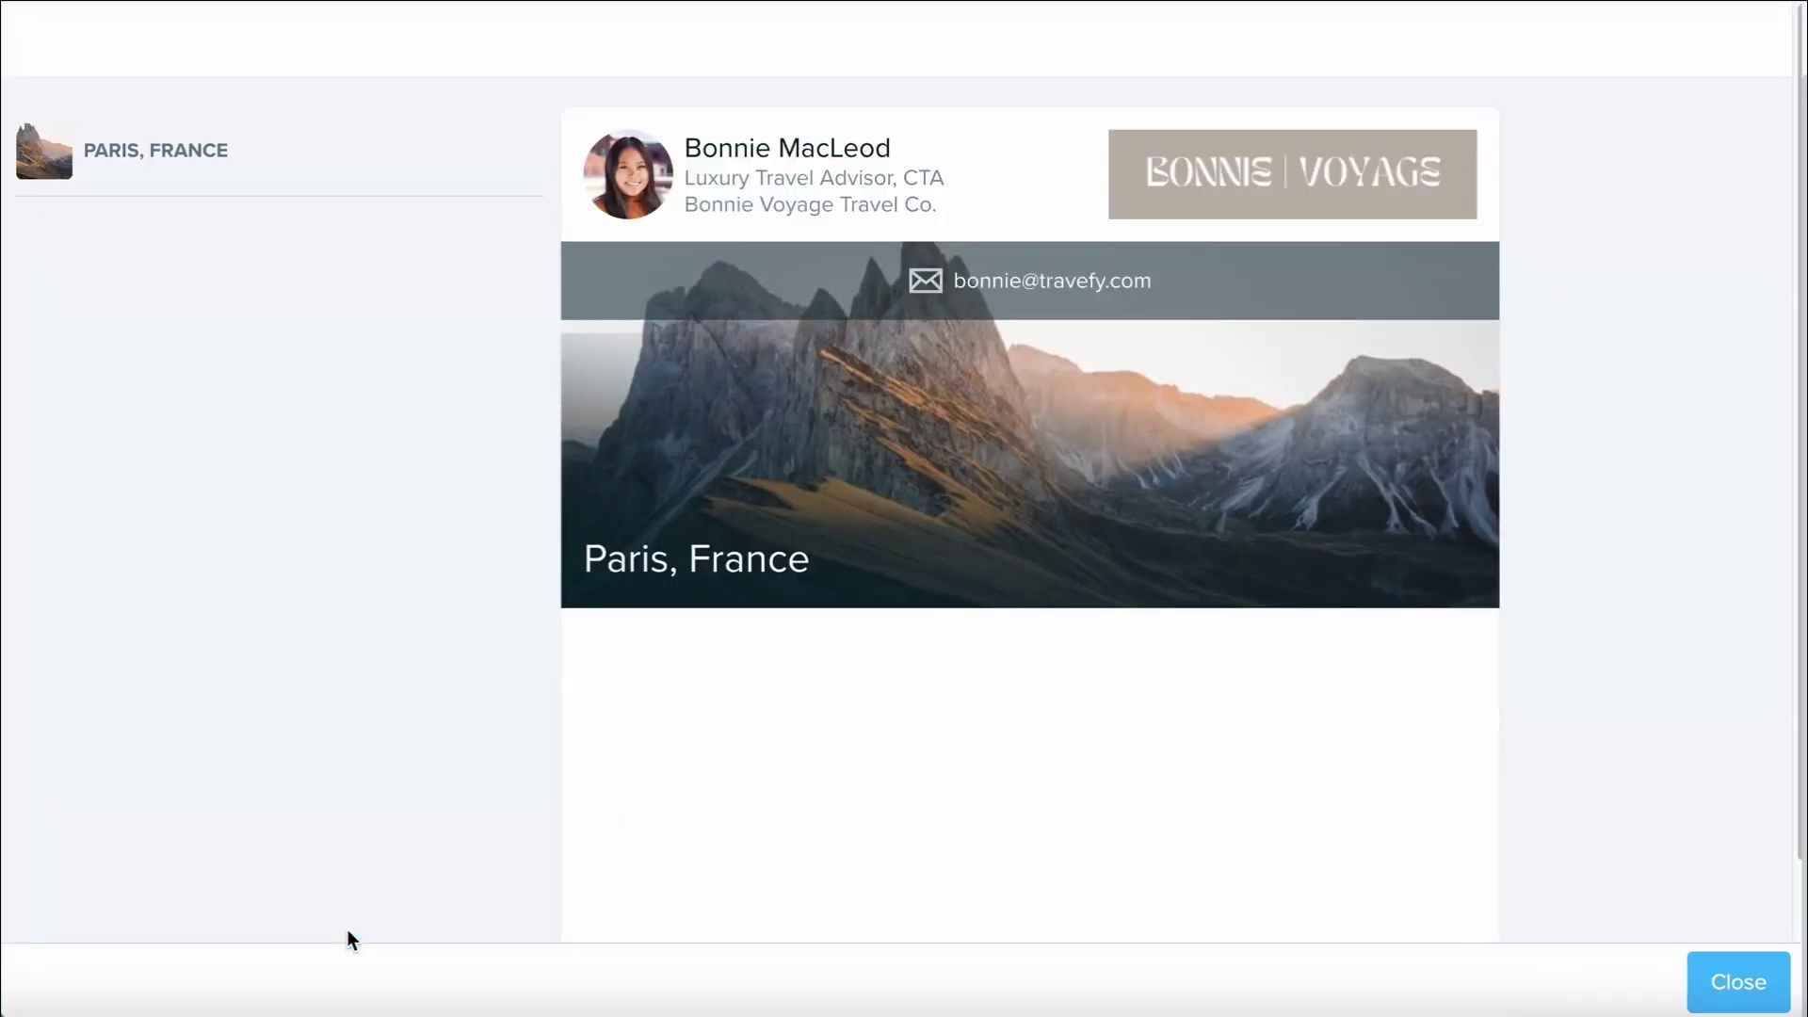
scroll(569, 722, down, 2)
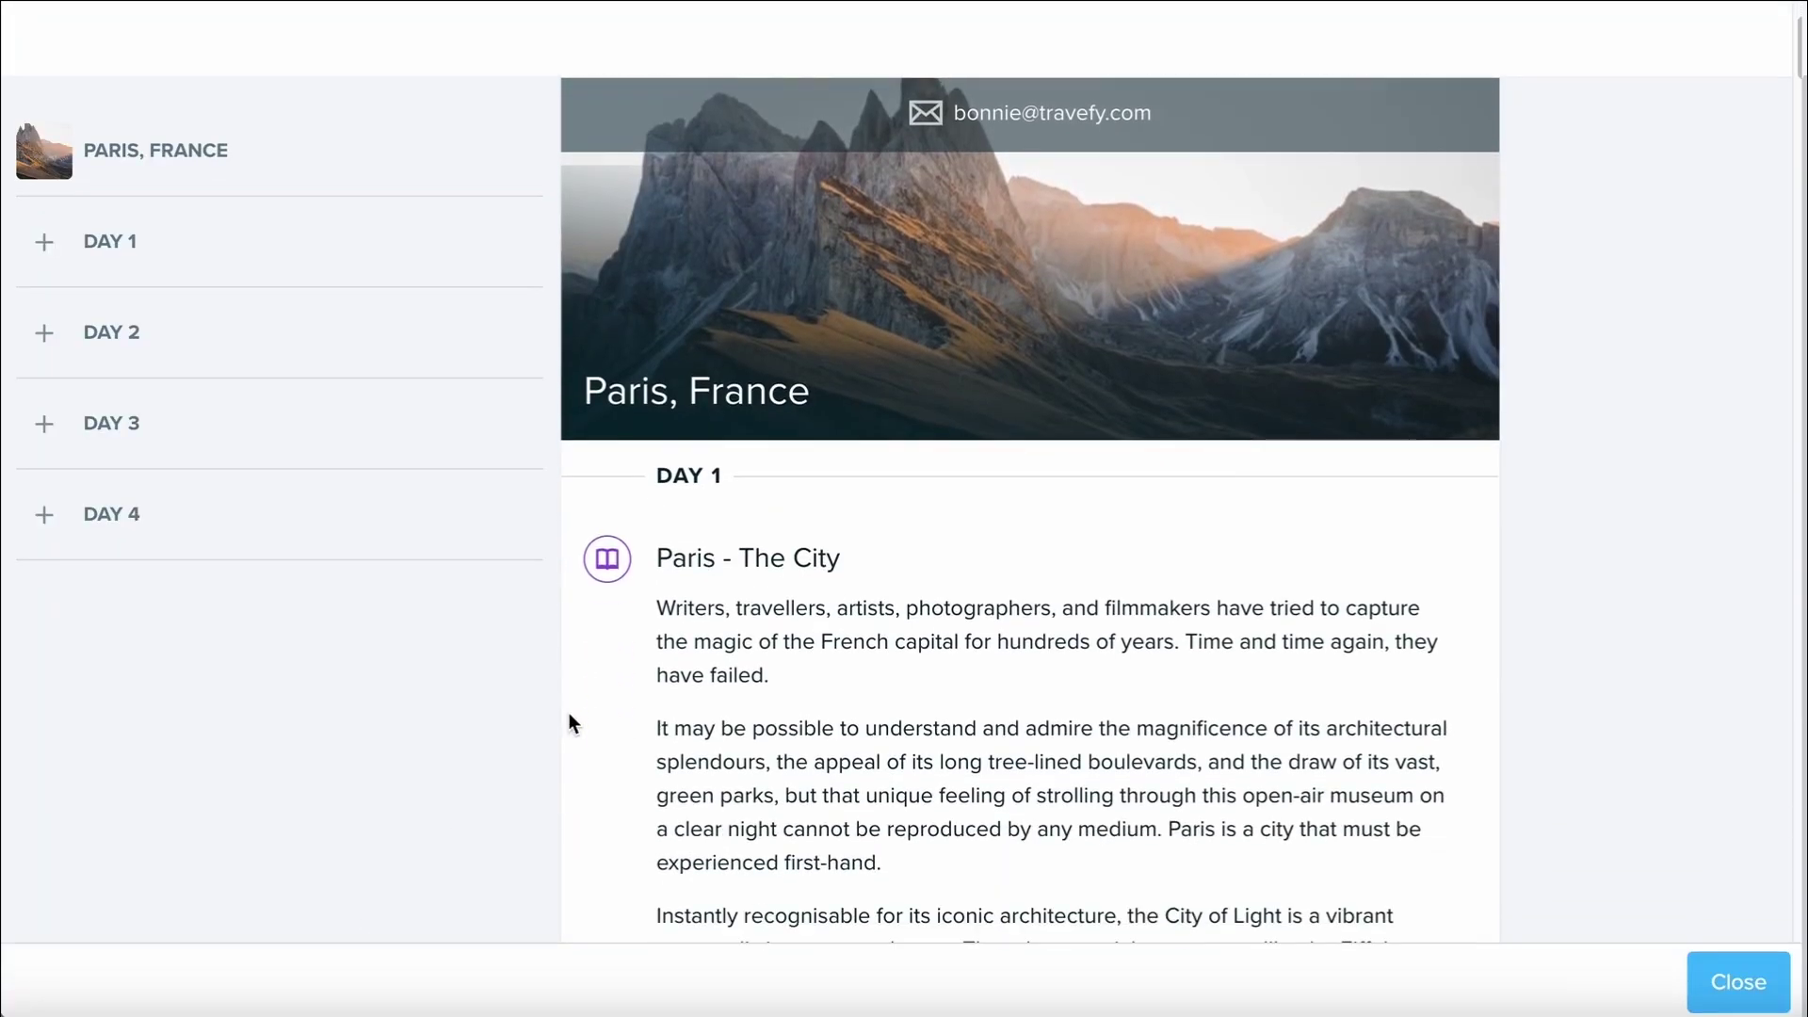
click(54, 242)
click(43, 478)
scroll(935, 658, down, 6)
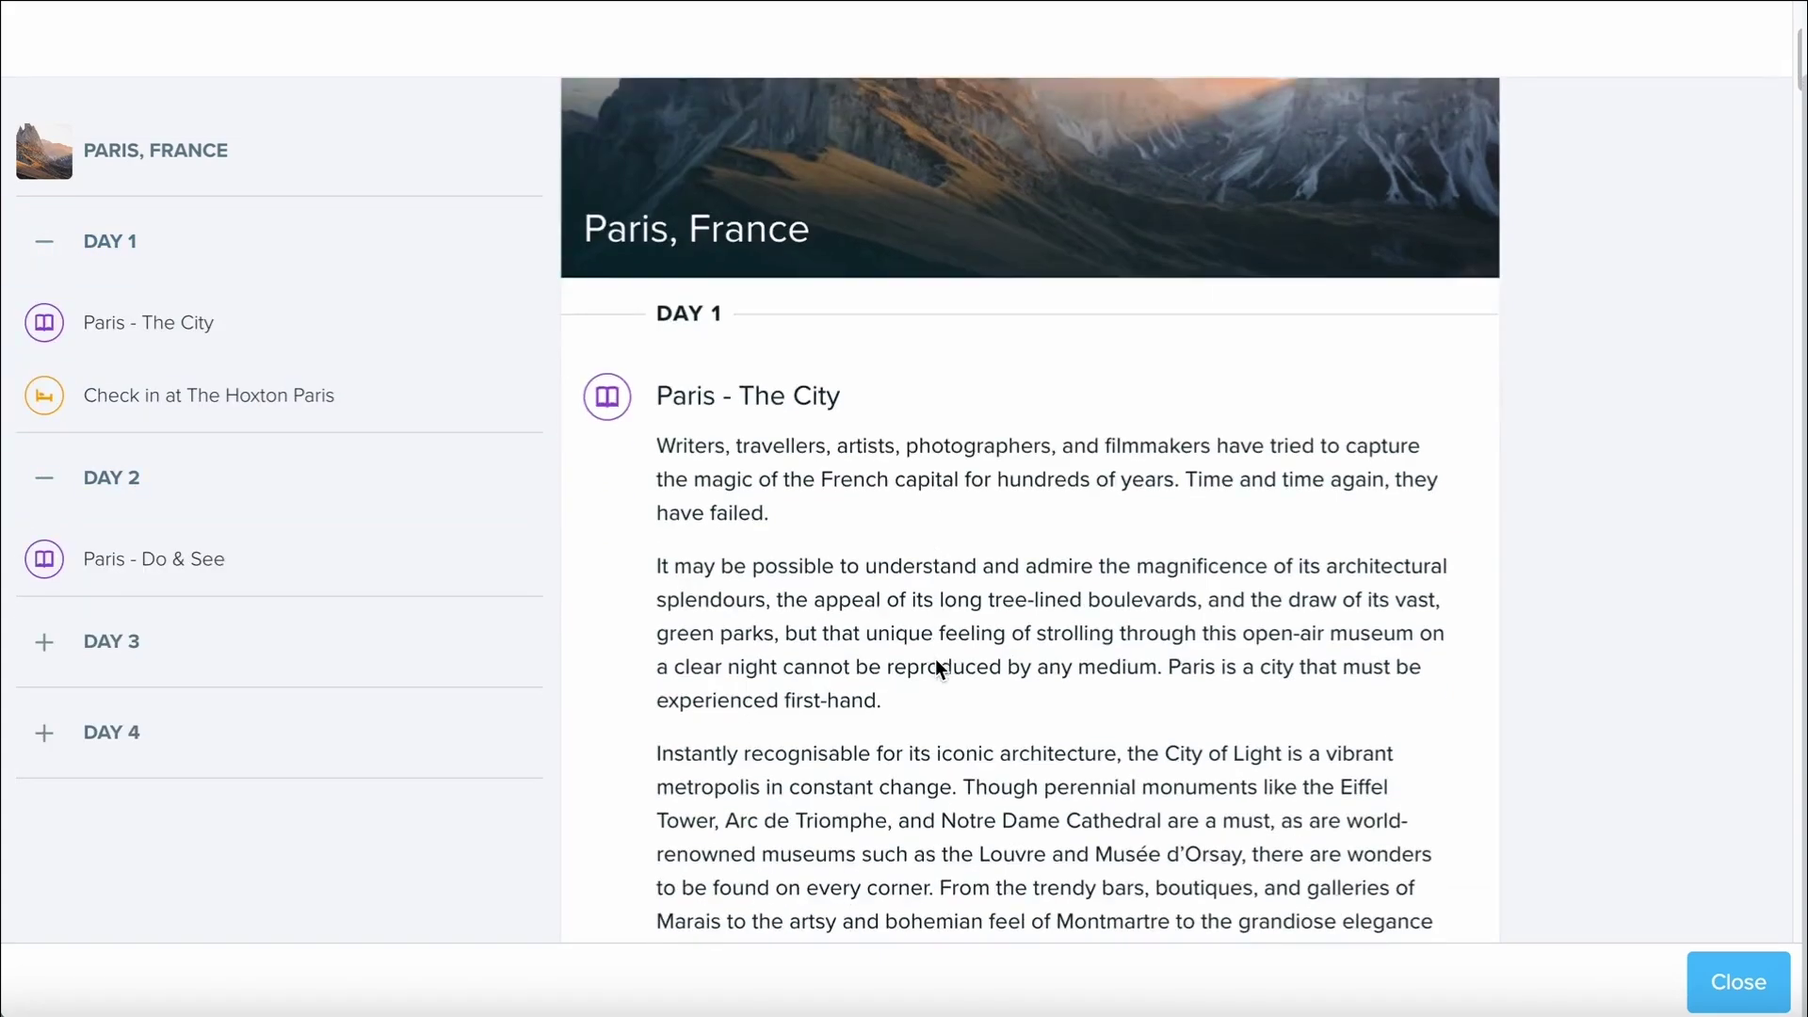
scroll(936, 658, down, 8)
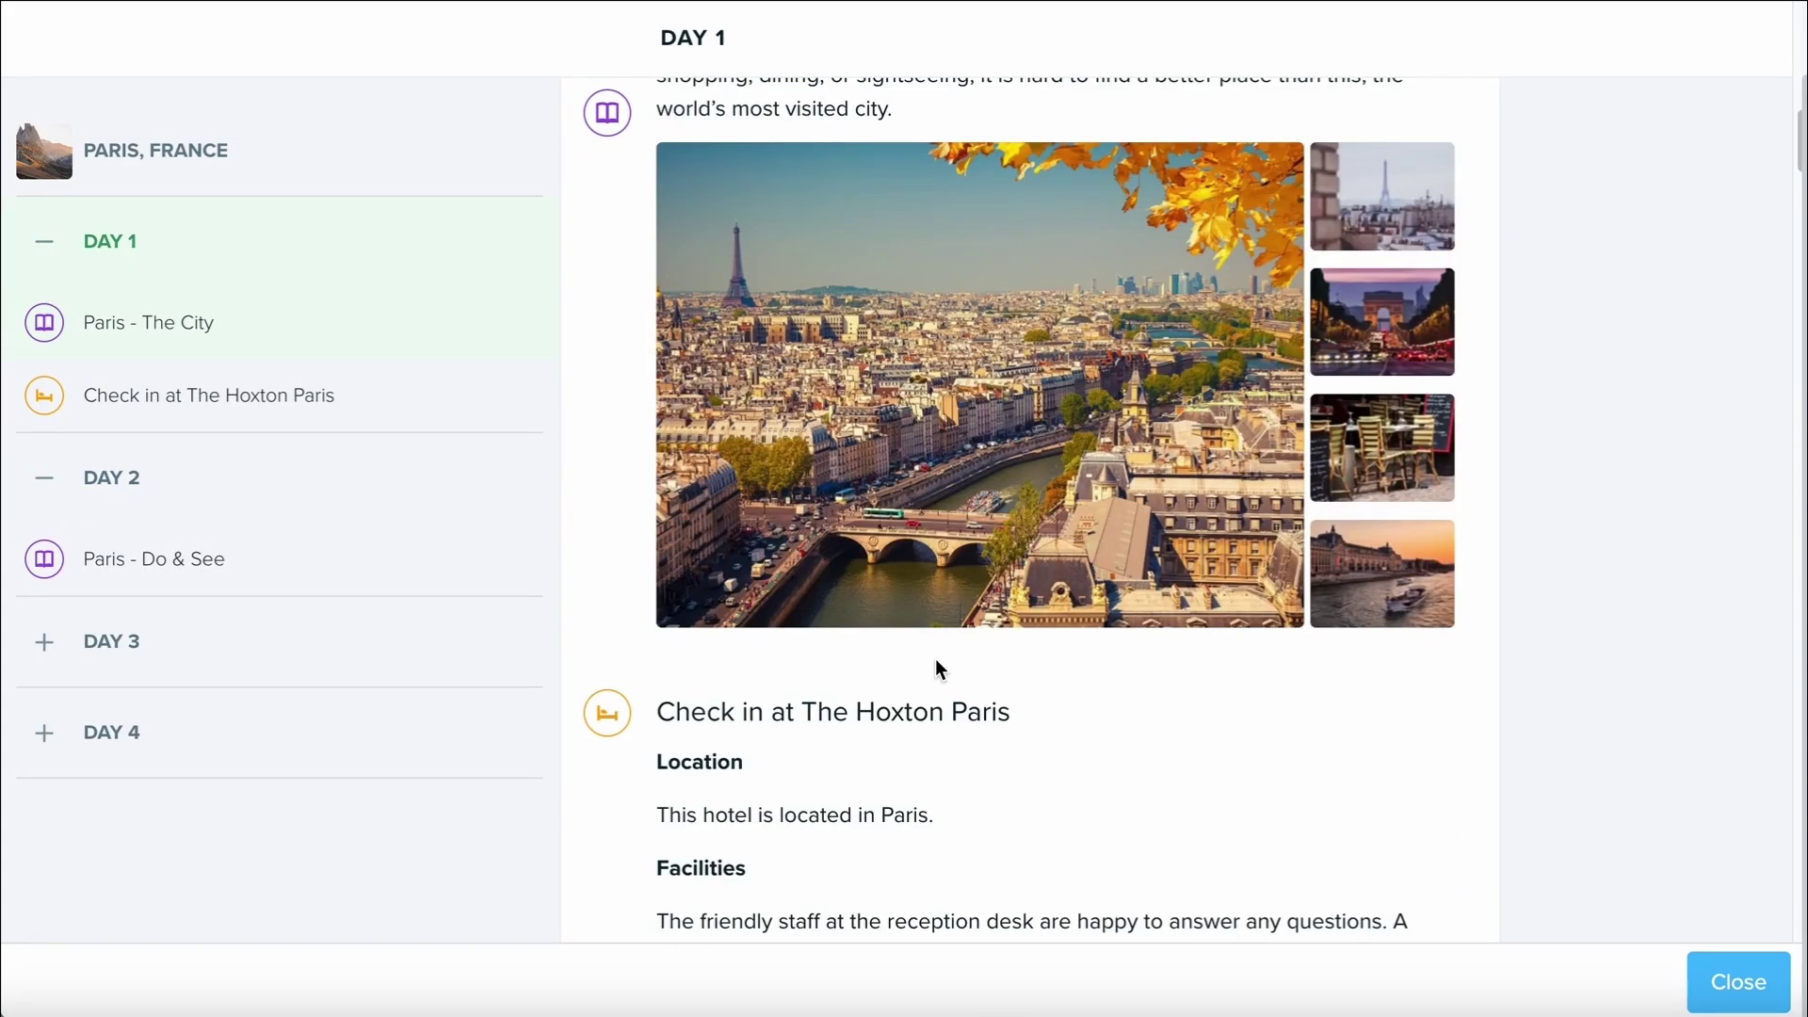
scroll(935, 659, down, 8)
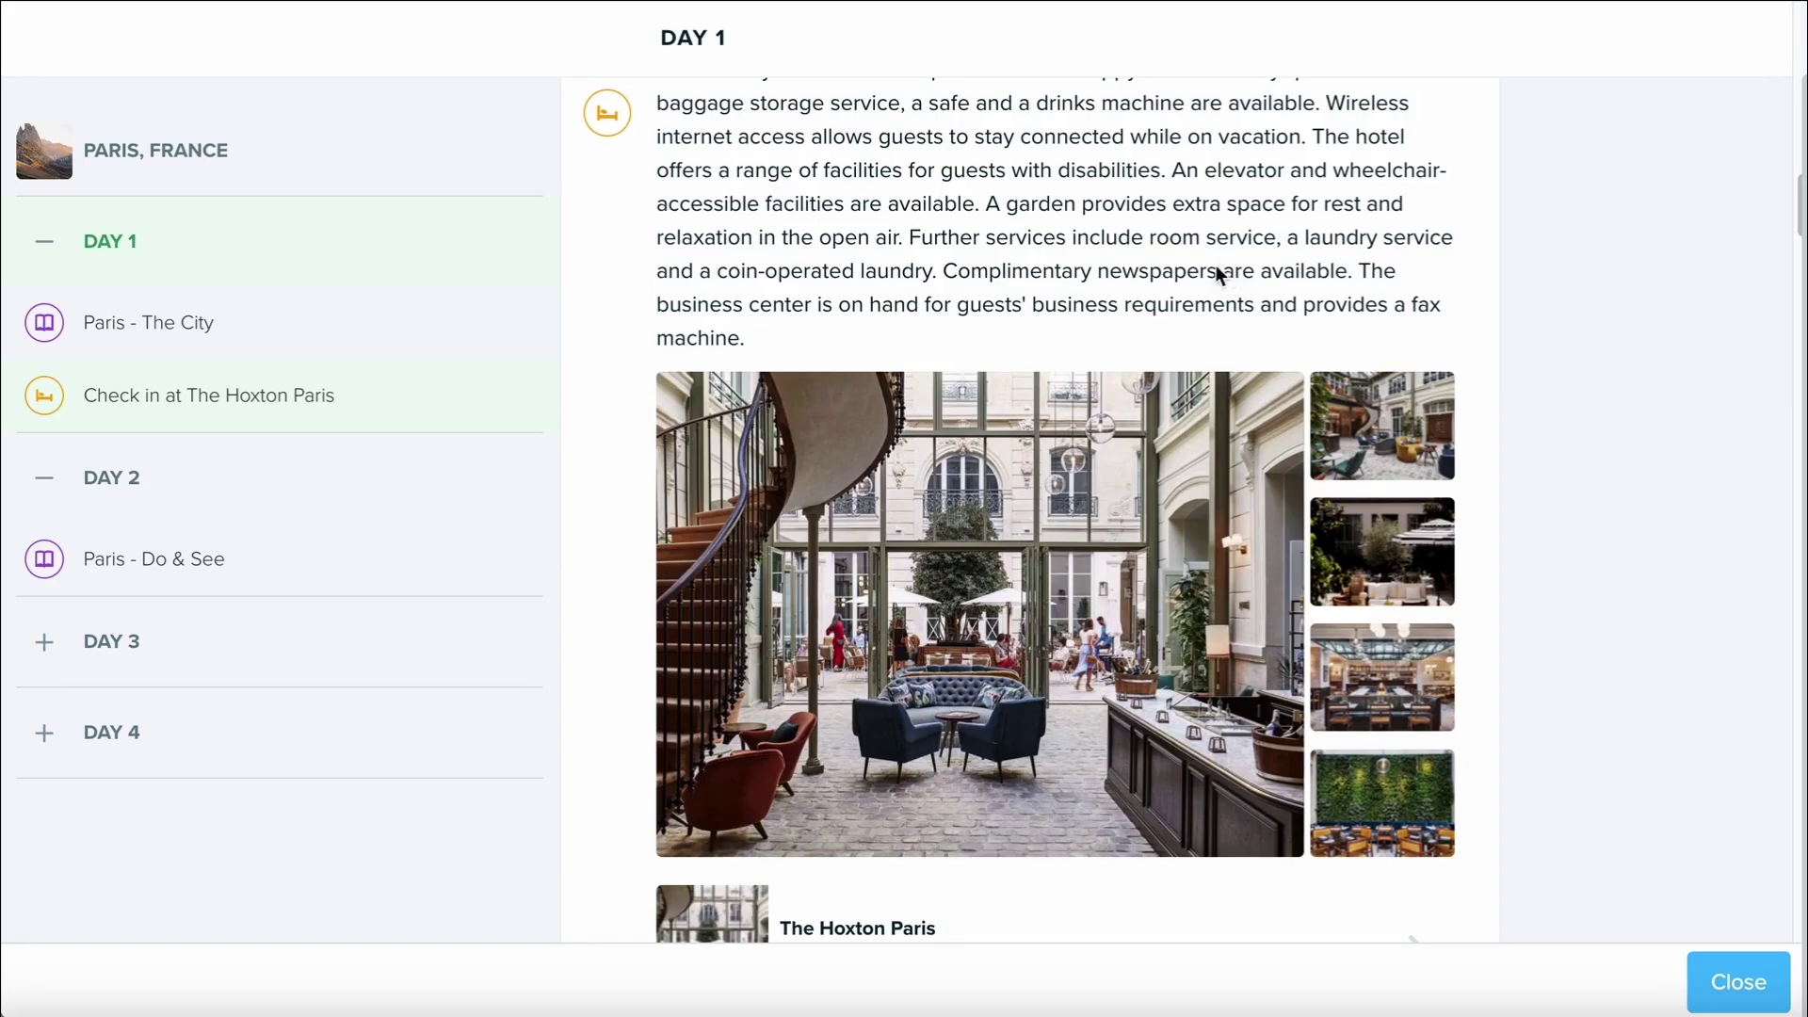
click(81, 1)
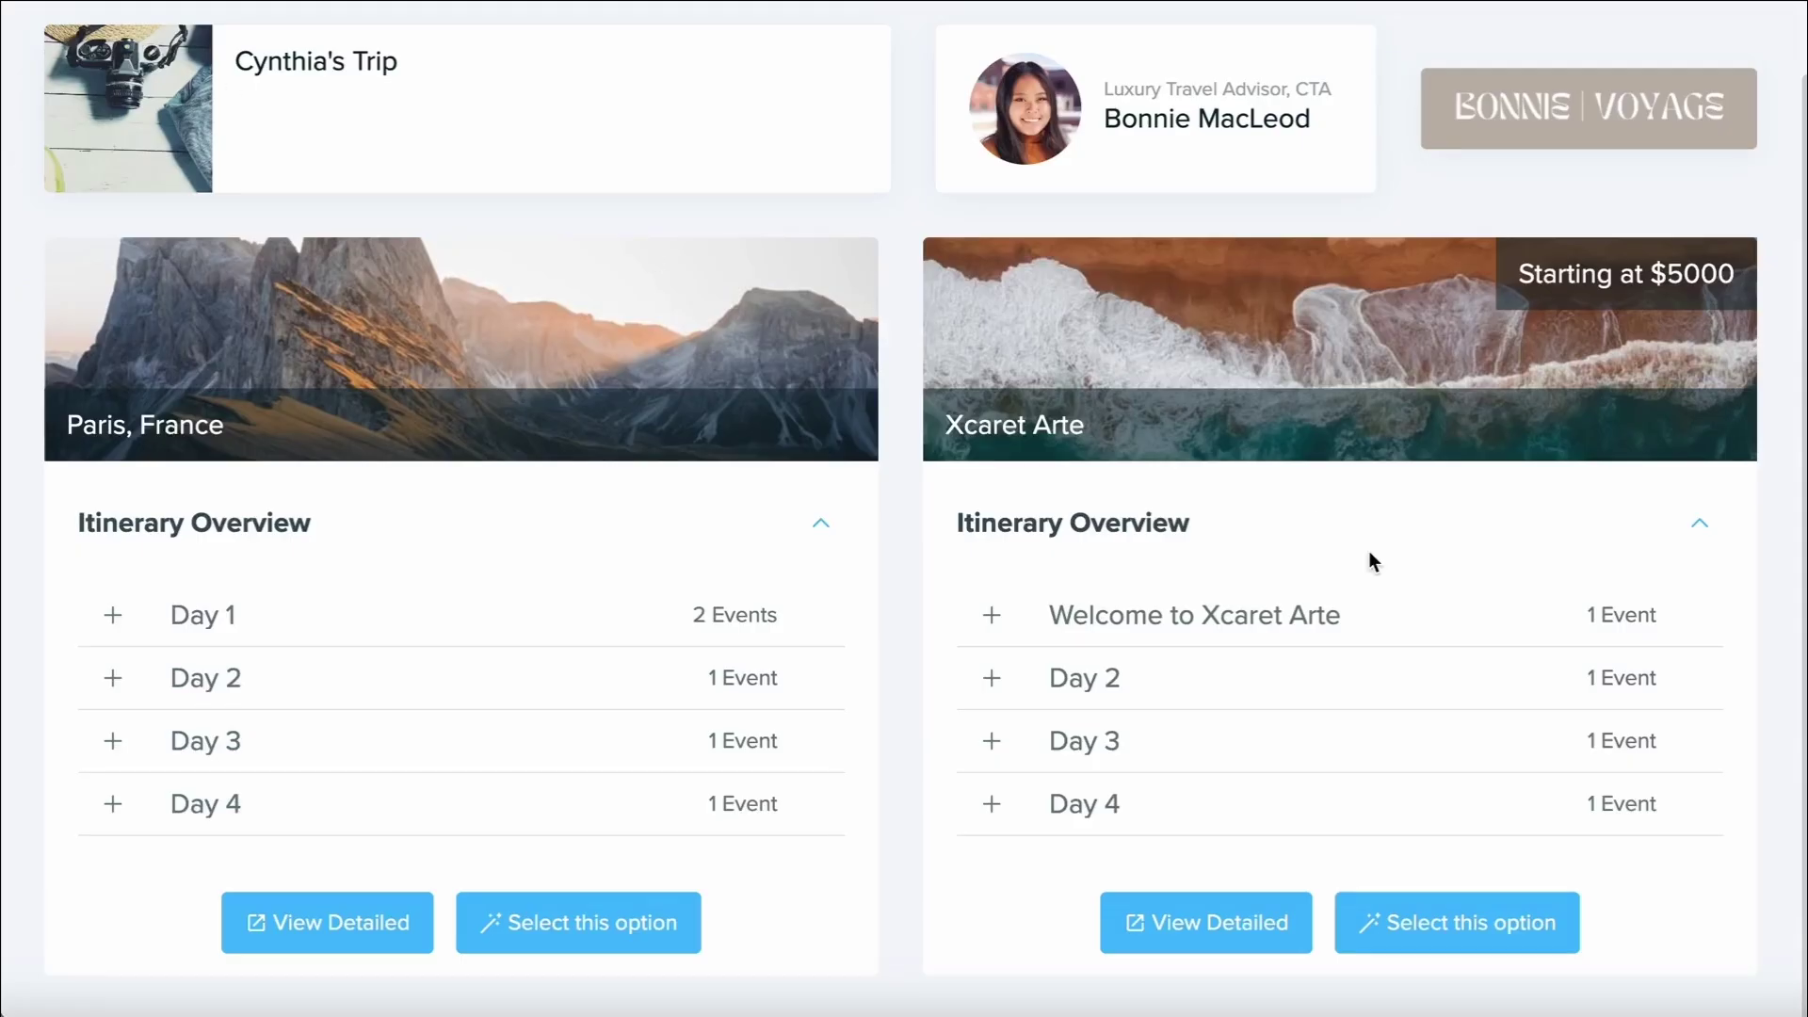
Confirm Paris, France as the trip option, then step through the Booking Form's name, payment, passport and allergies pages to review.
click(646, 920)
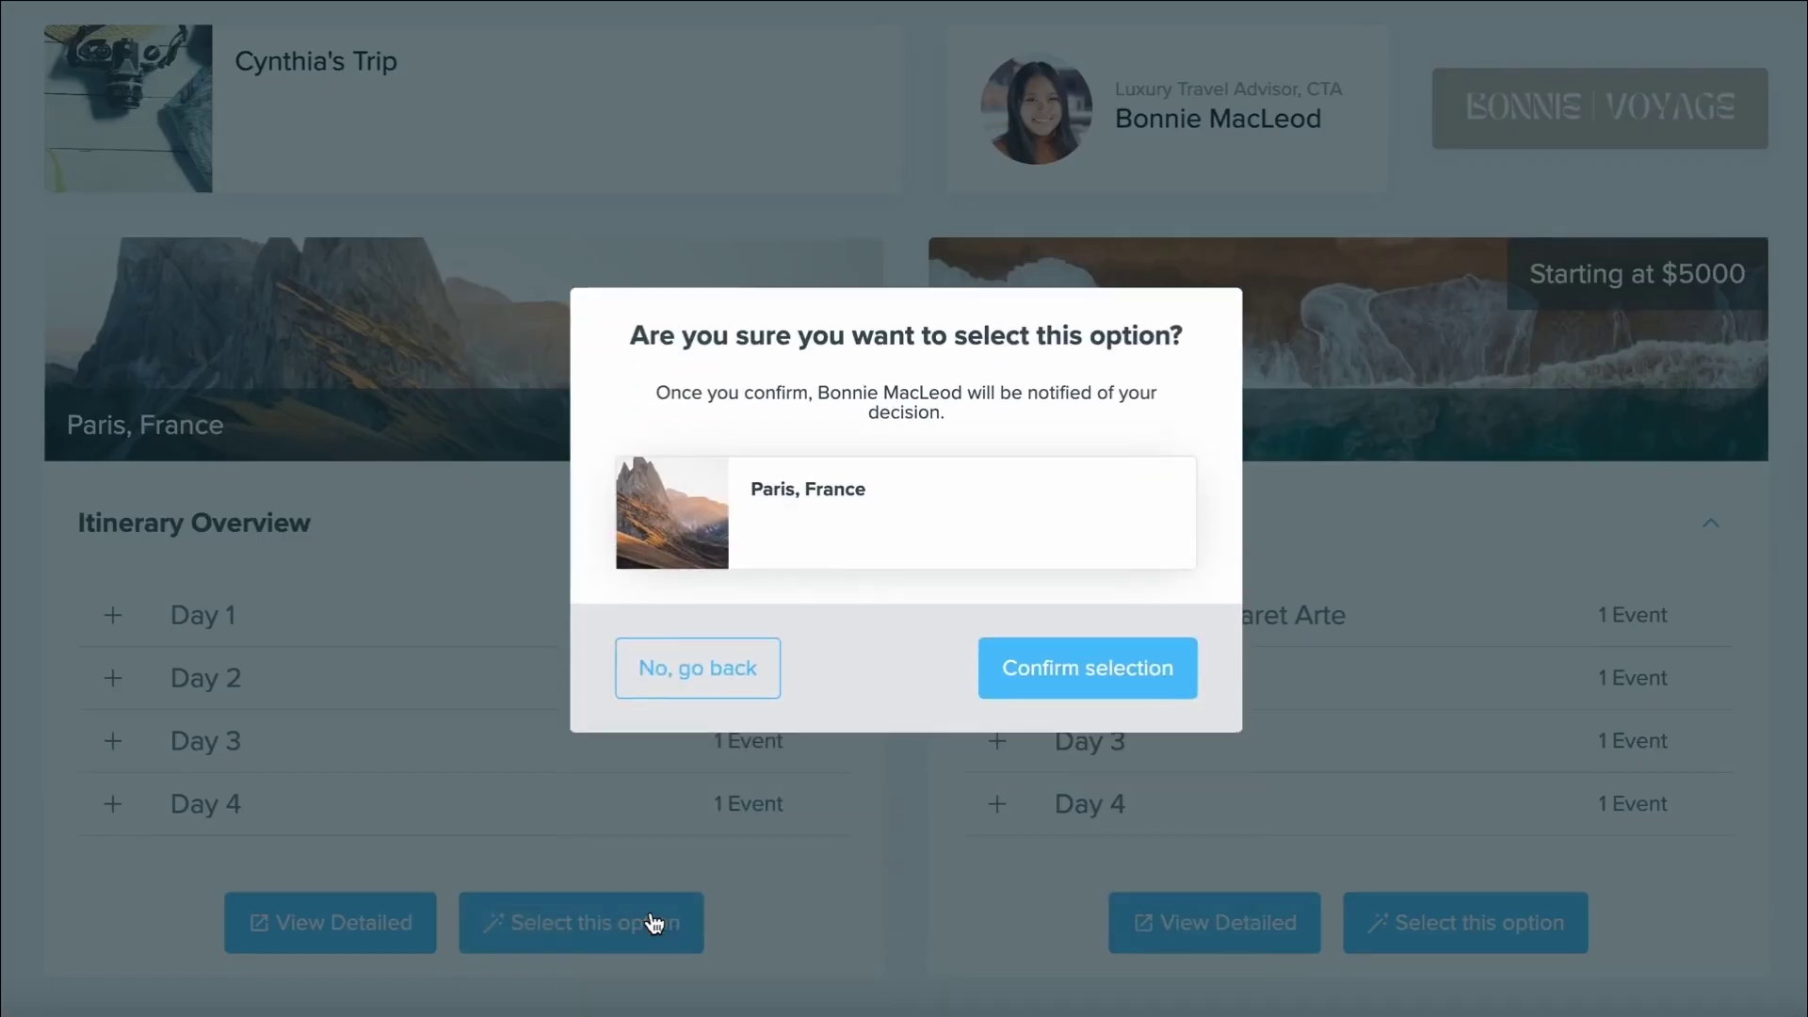
click(1150, 684)
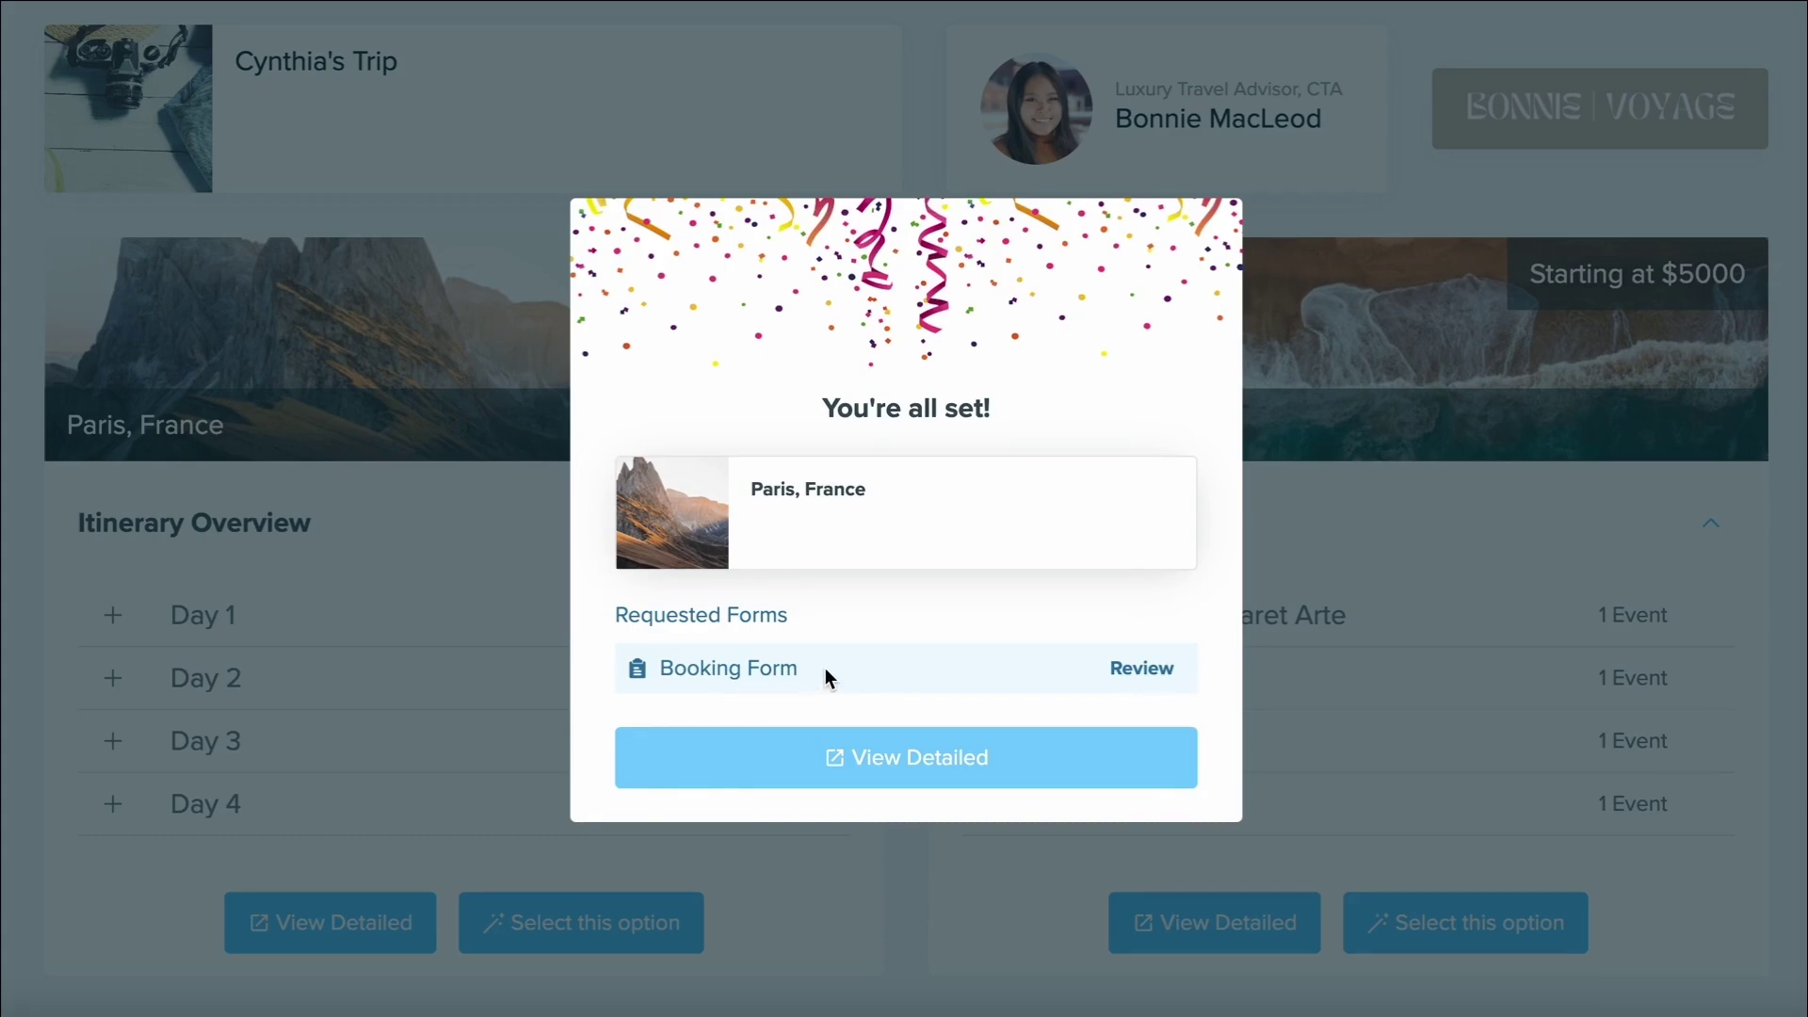
click(1130, 670)
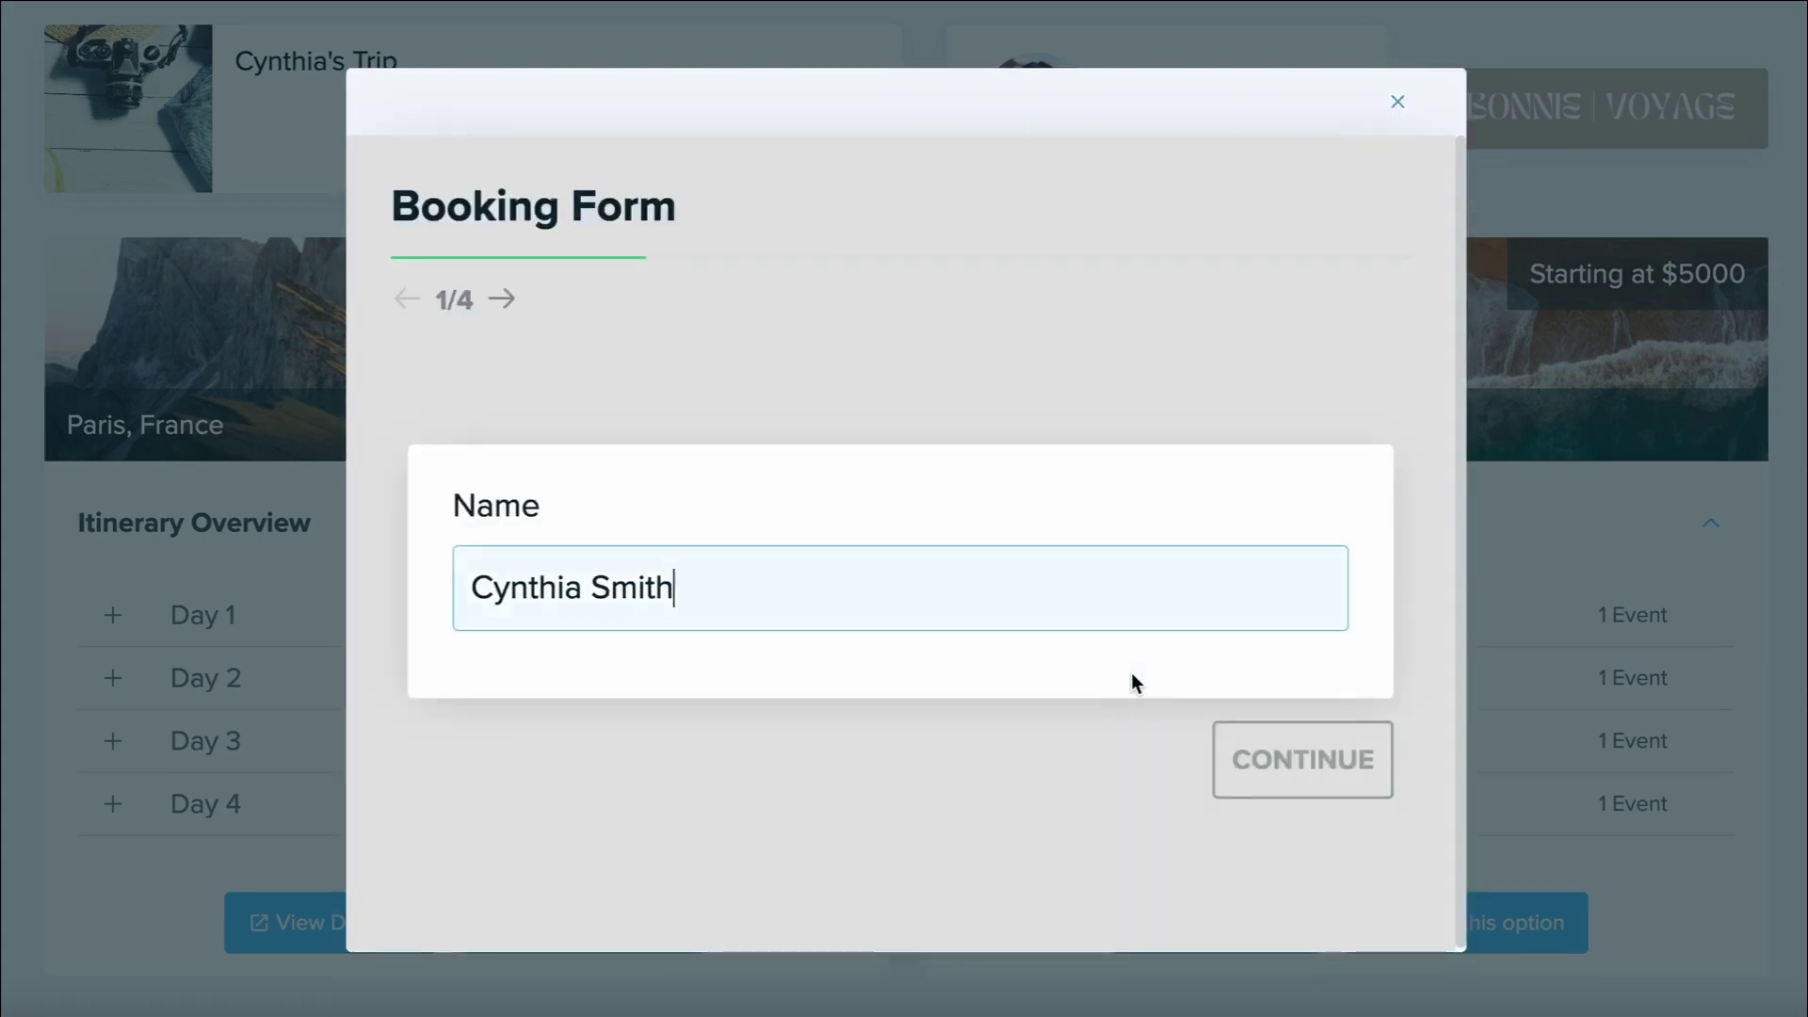
click(1268, 732)
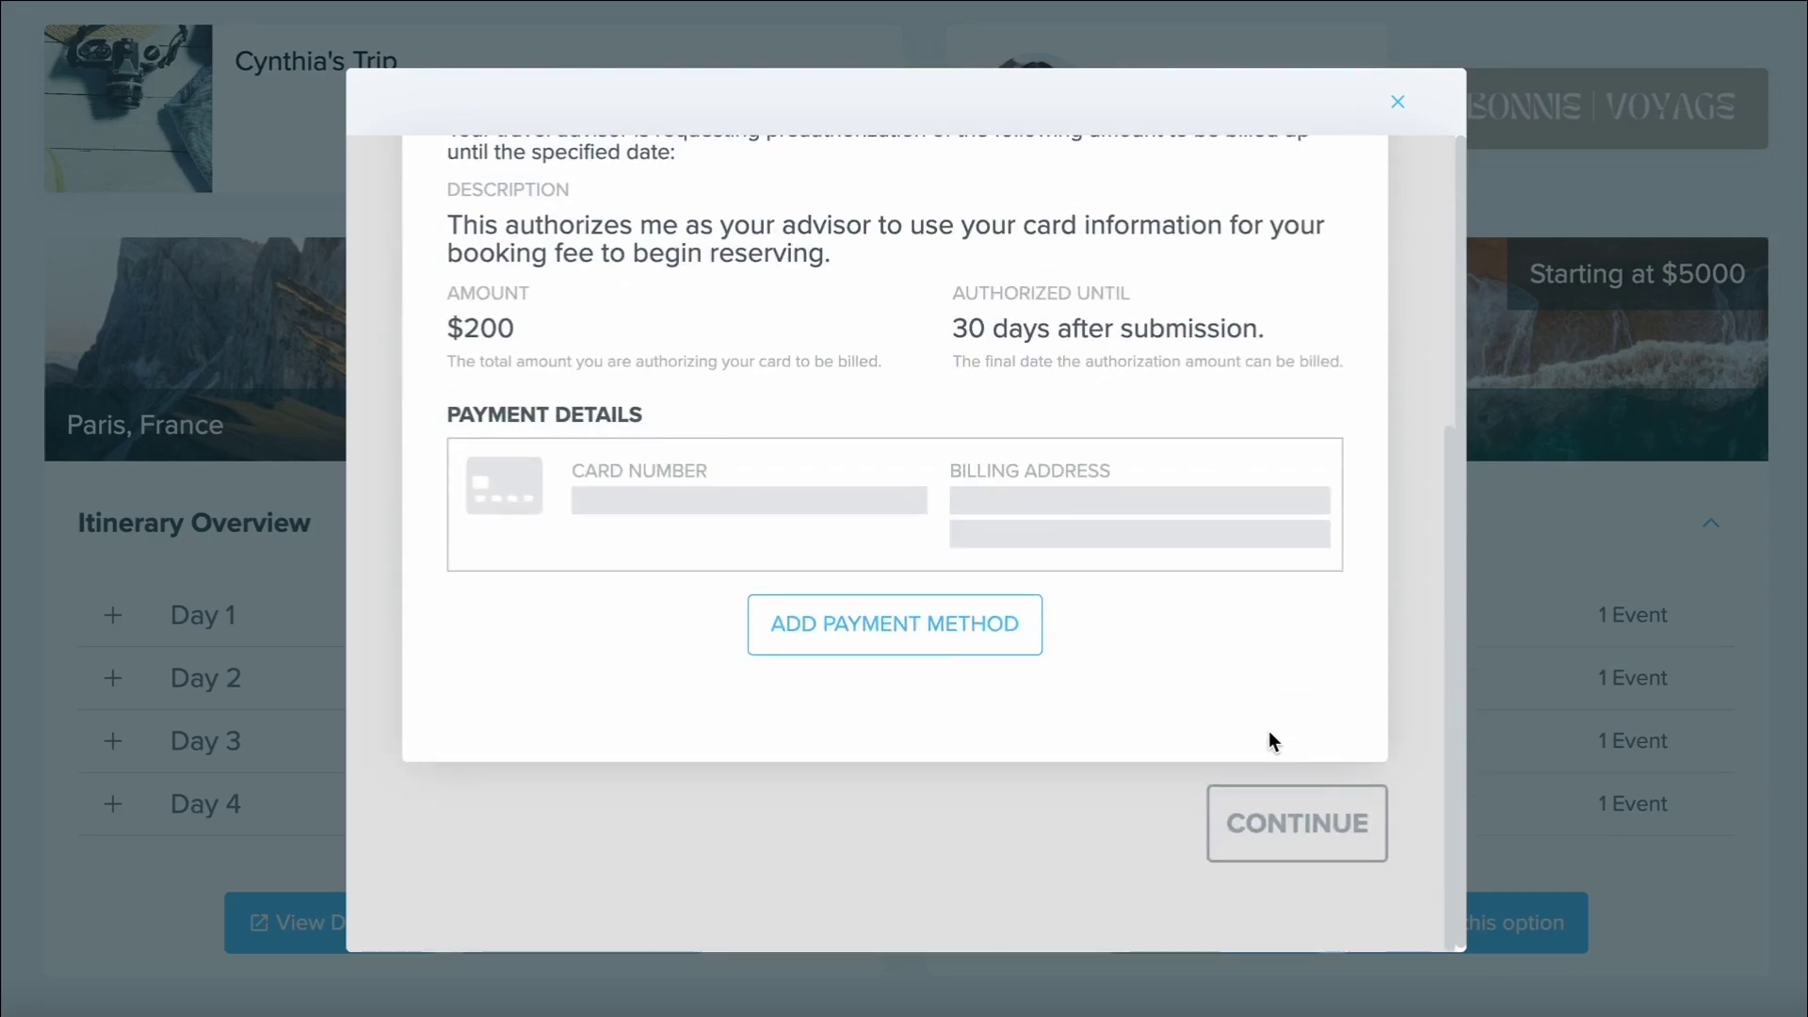
click(1273, 804)
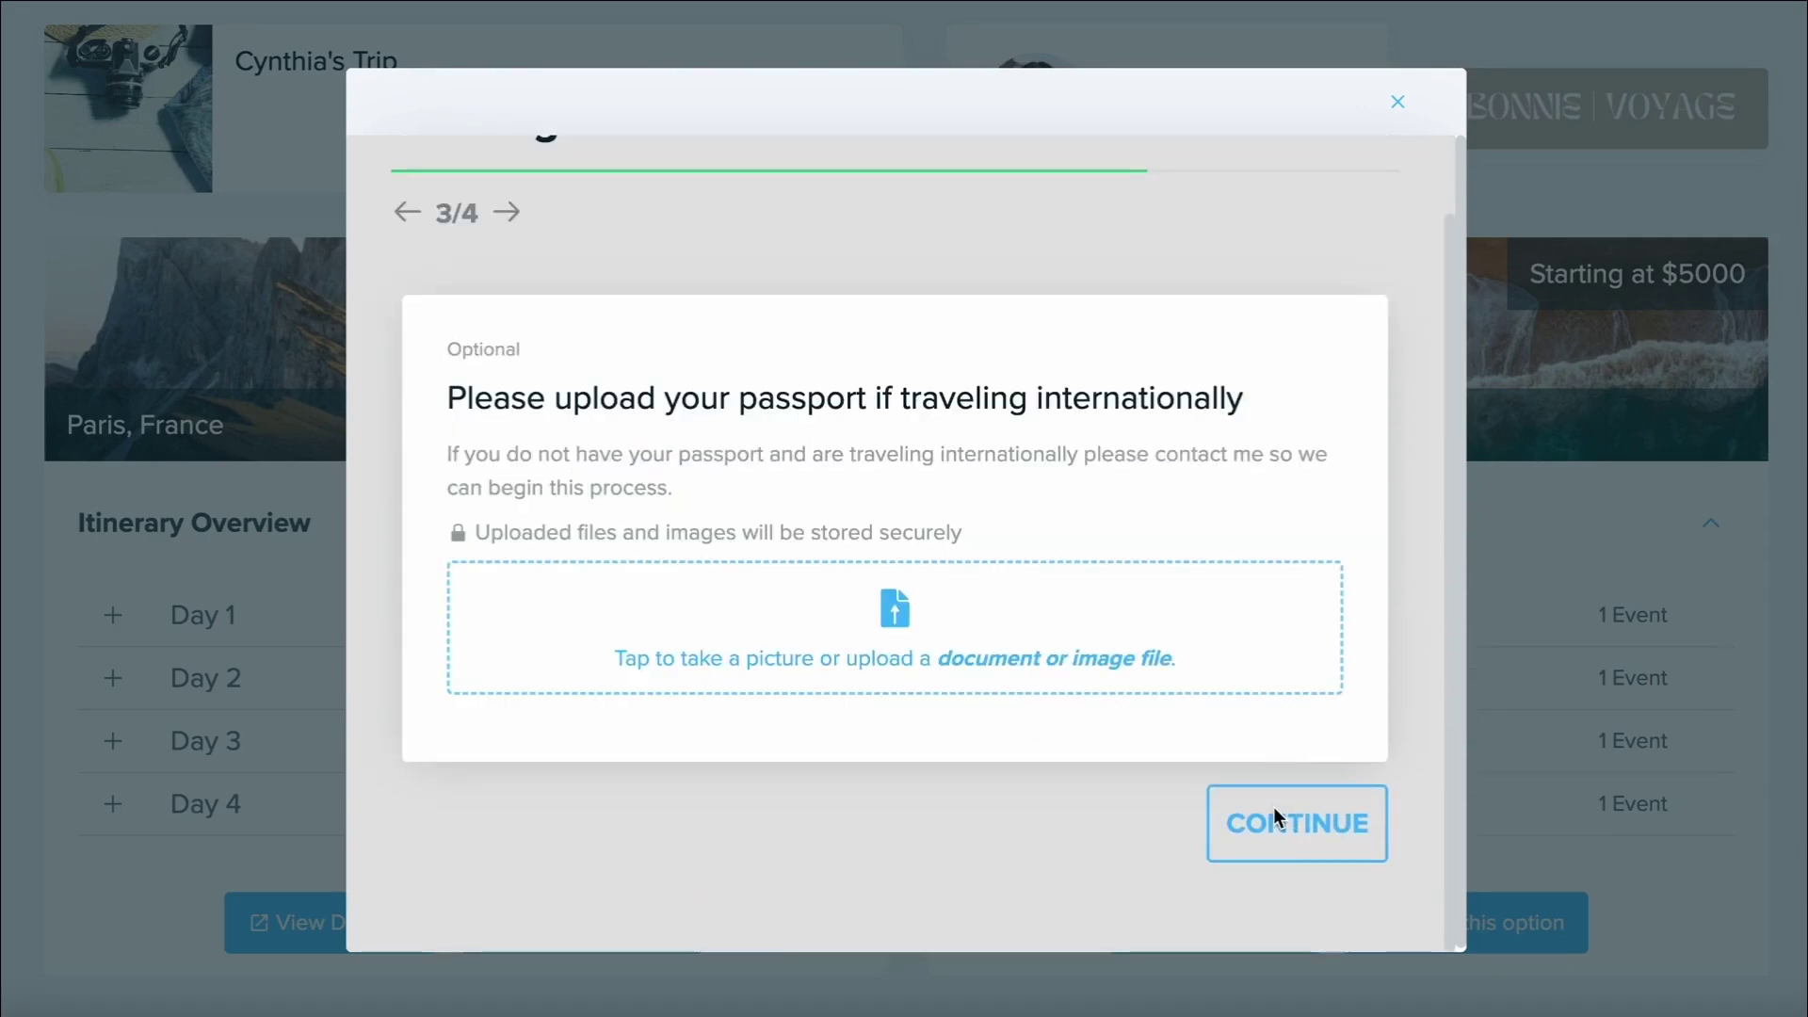
click(1274, 810)
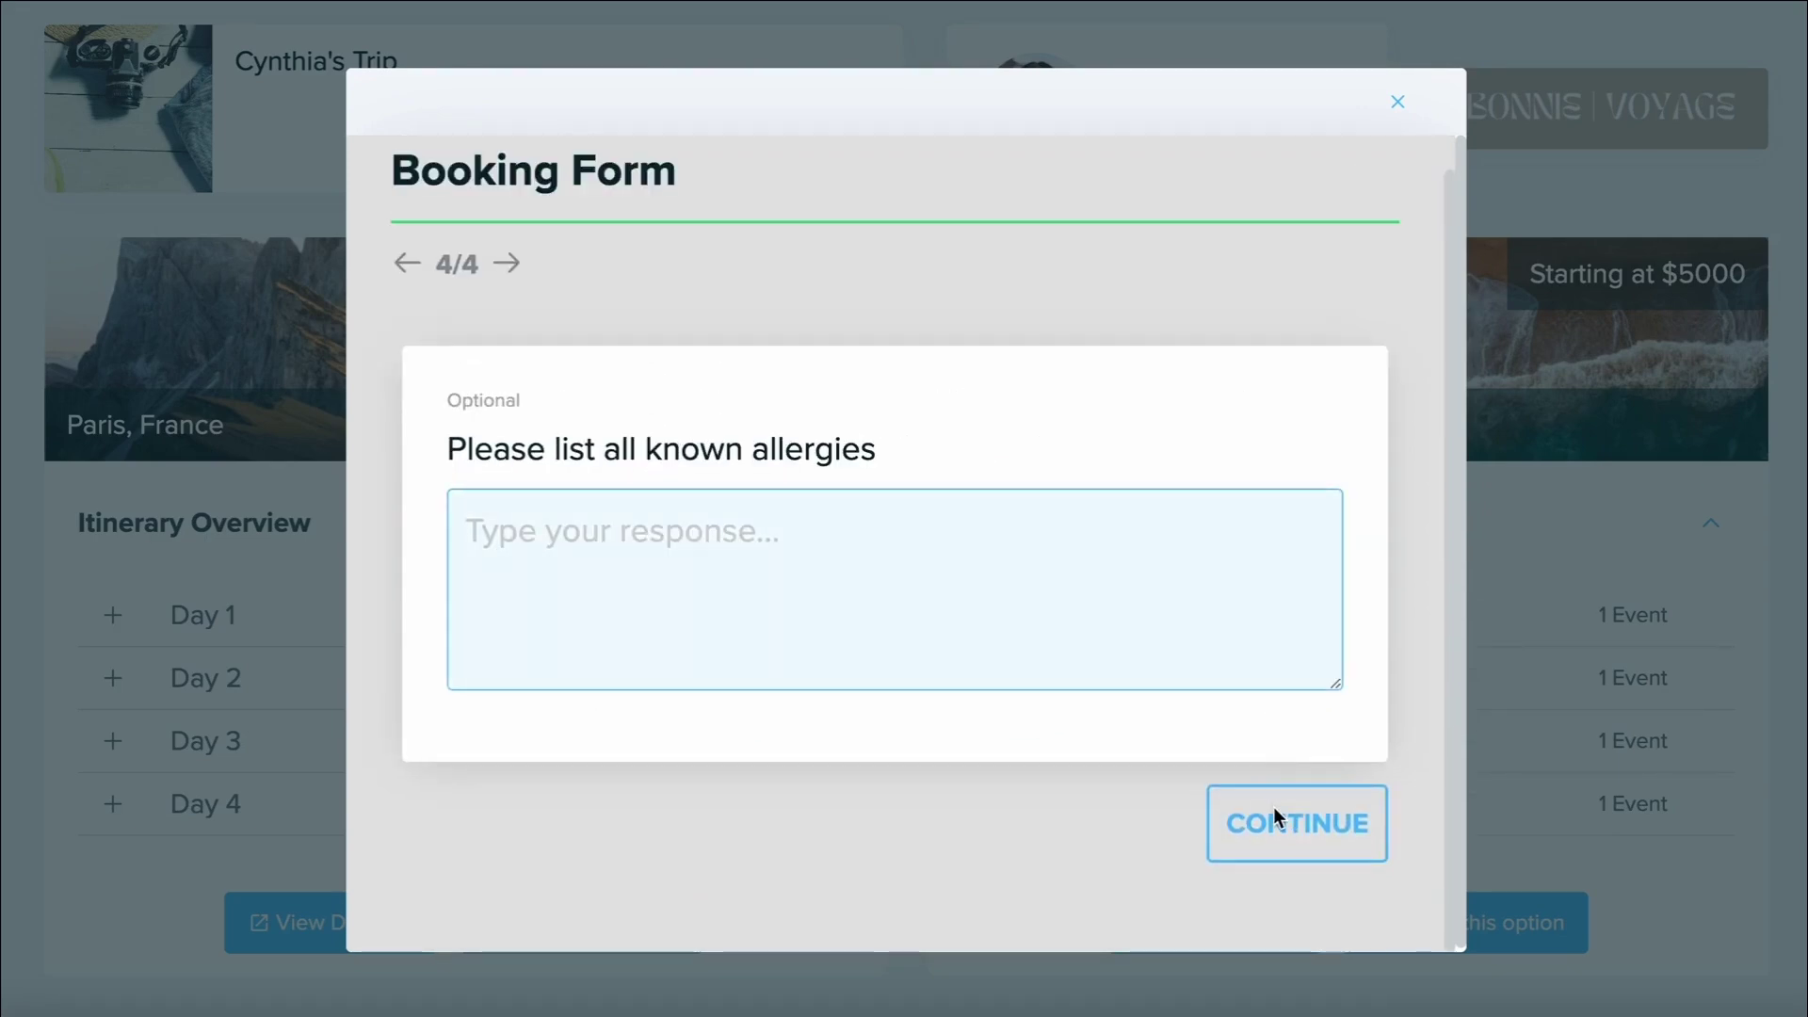
click(1274, 810)
scroll(998, 817, down, 3)
Enter the traveler's full name as the electronic signature and submit the Booking Form responses.
click(687, 846)
scroll(687, 846, down, 2)
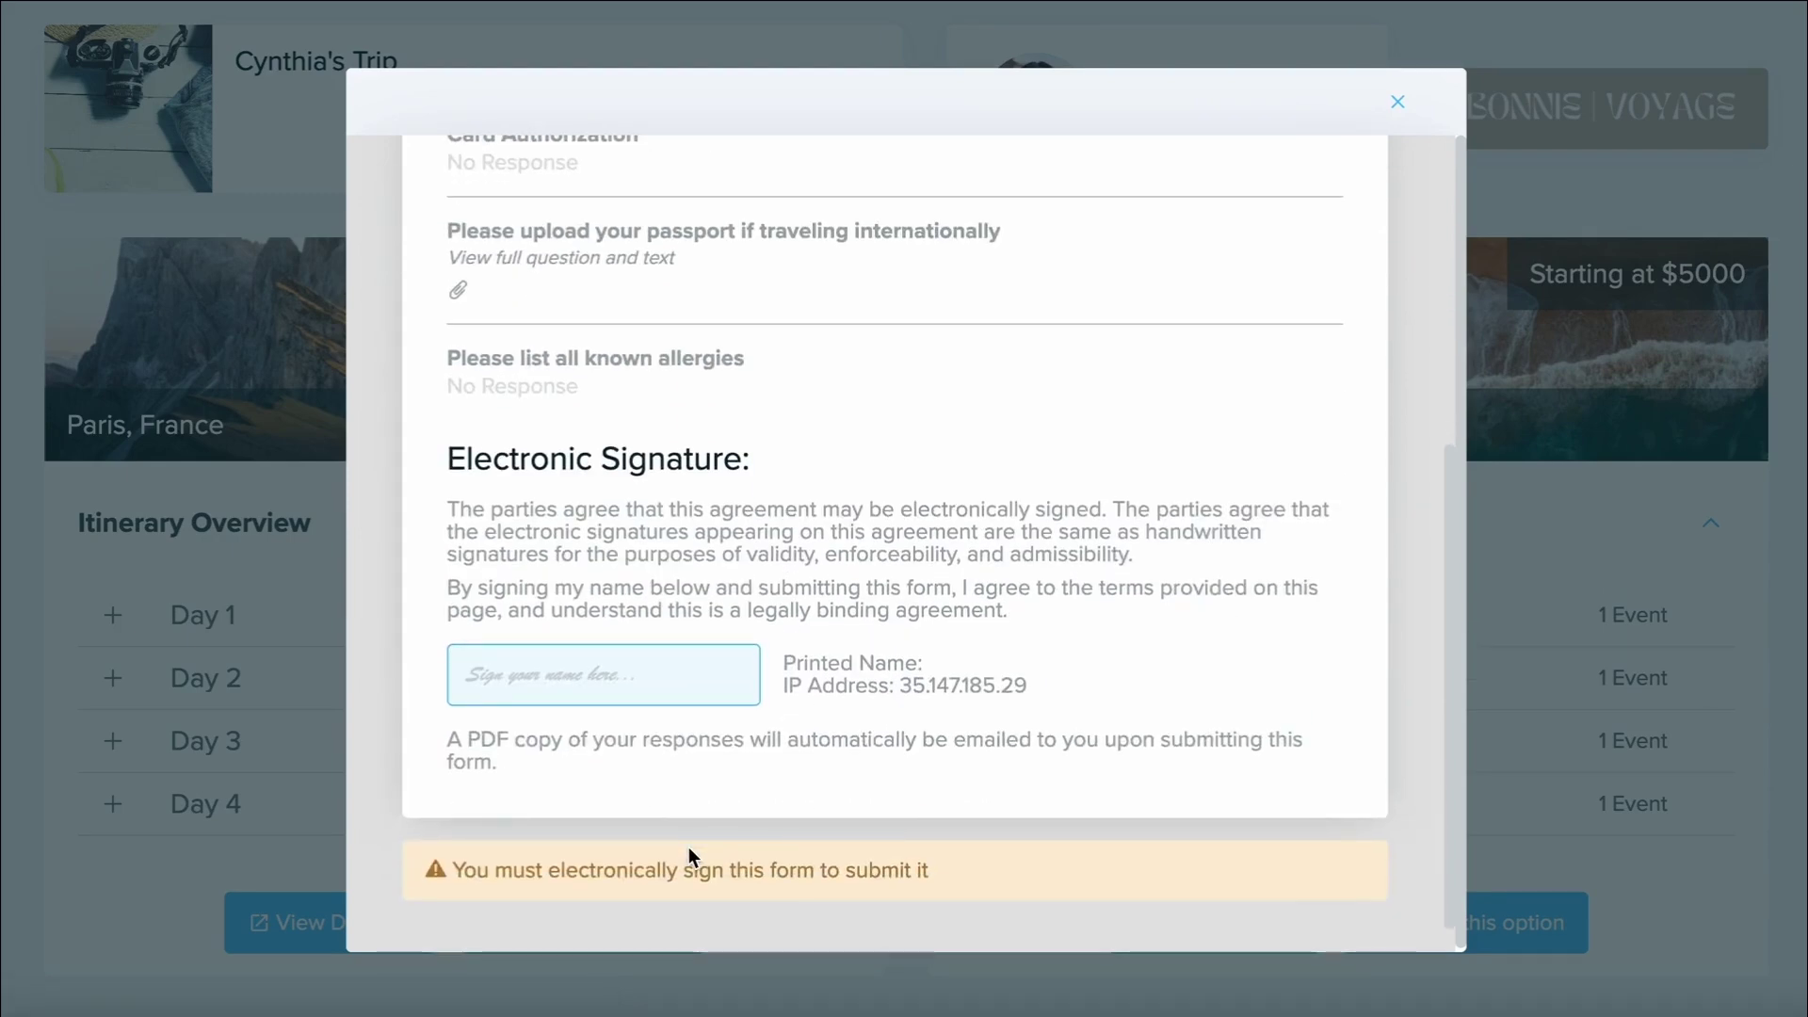
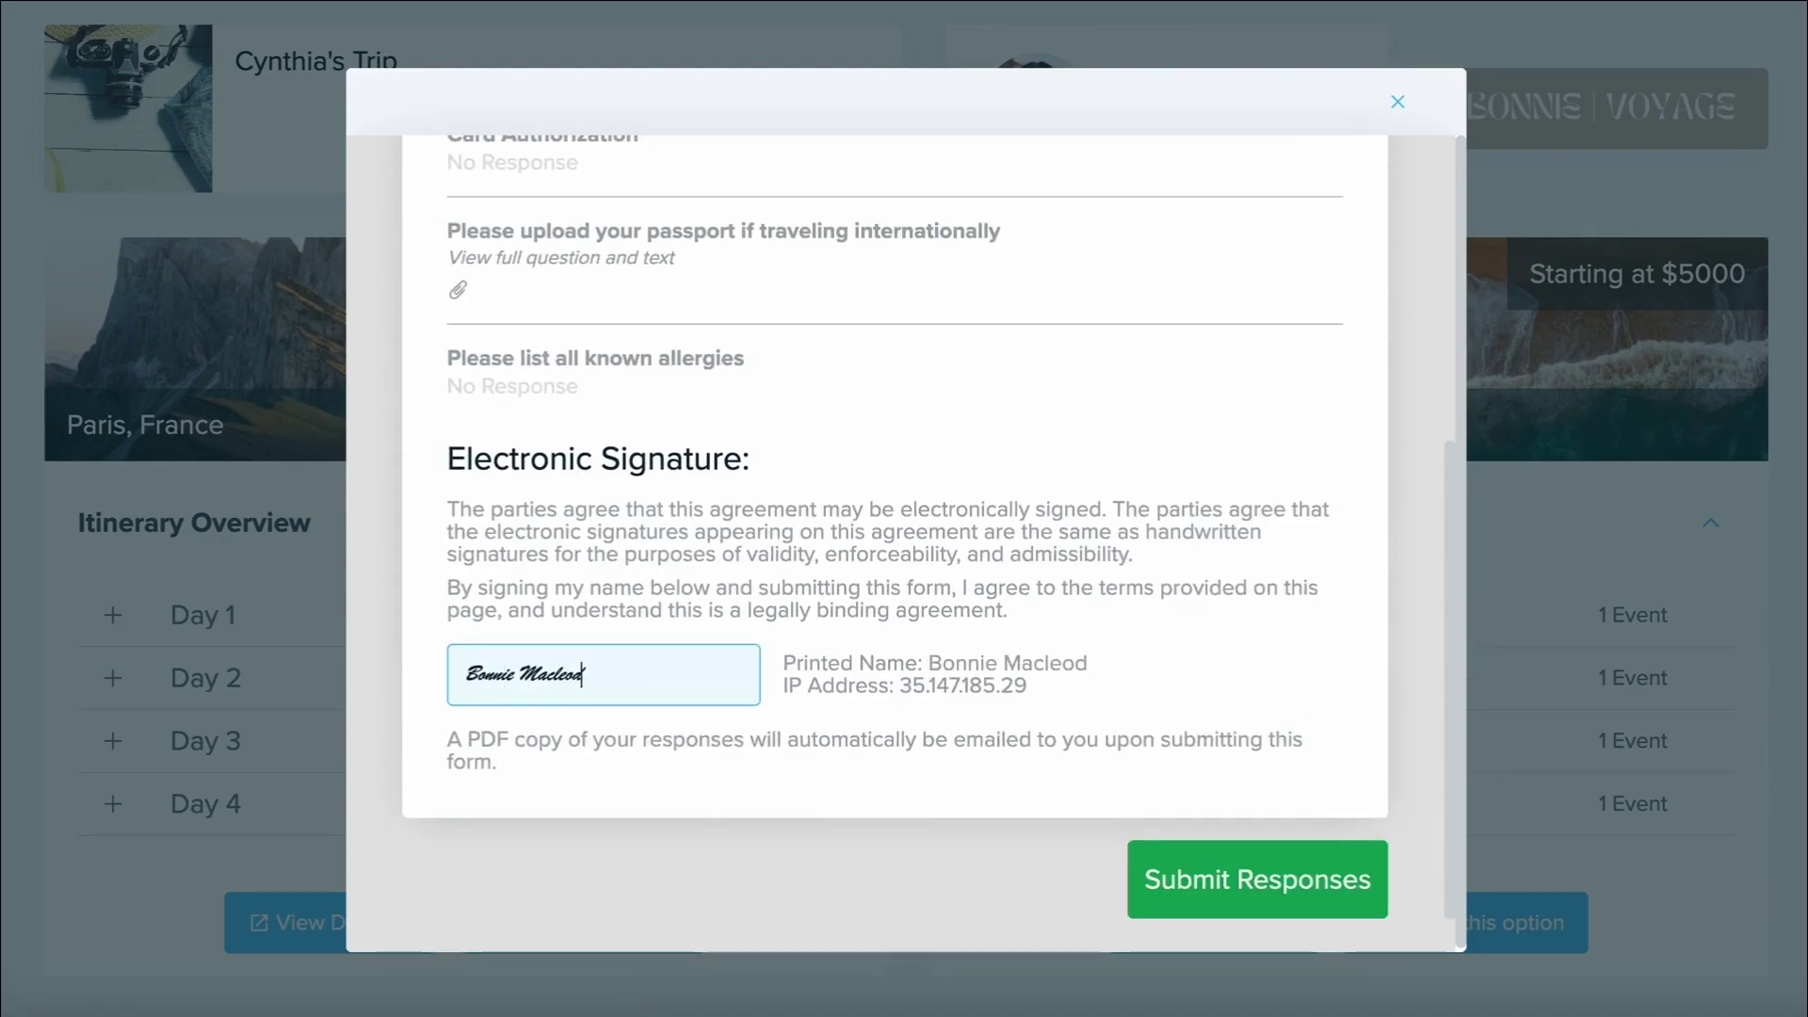
click(1245, 895)
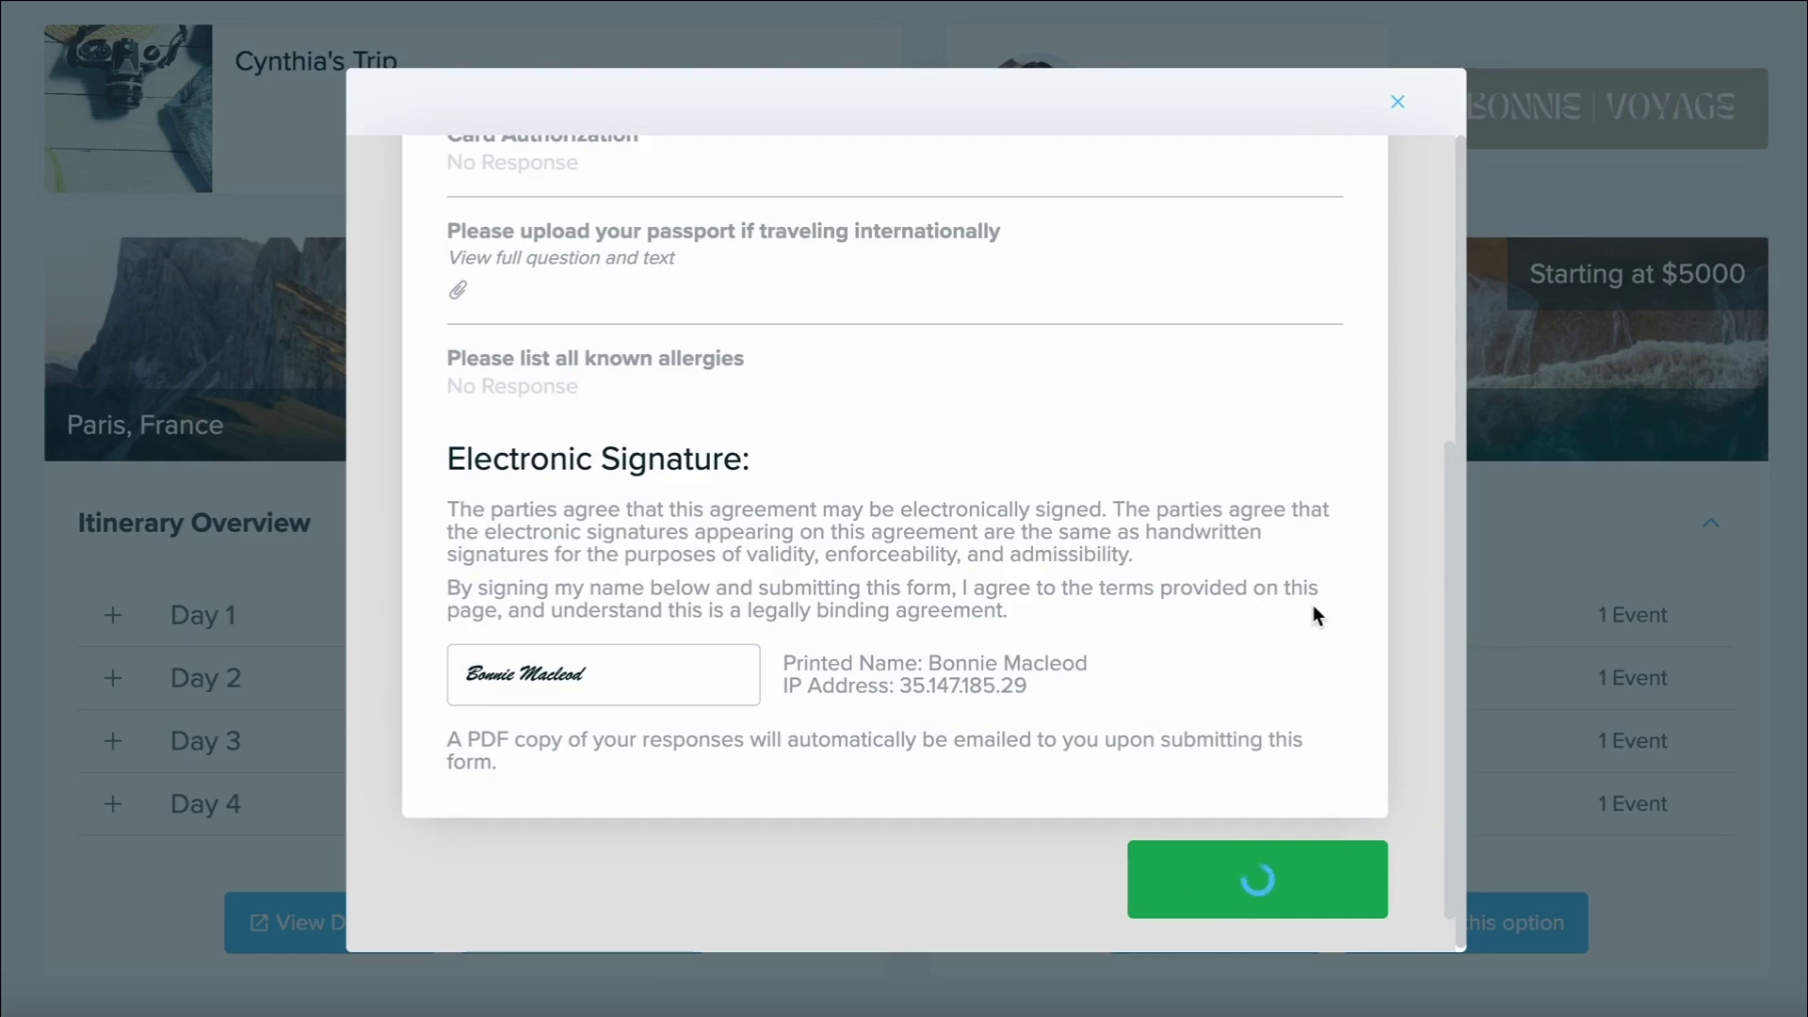